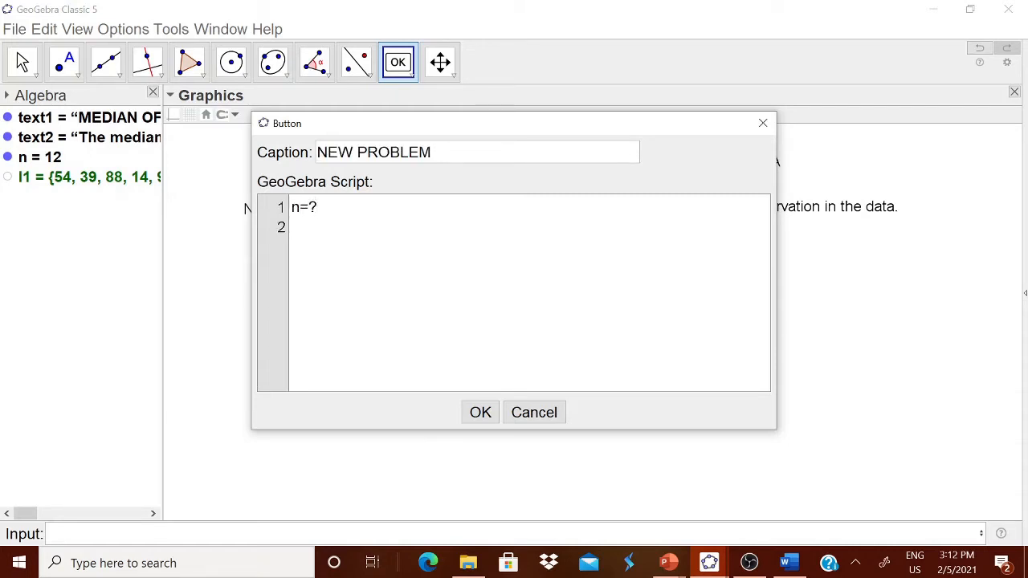
Step: Create the NEW PROBLEM button with the script n=?, and test it by resetting the problem and setting the number of values to 20
click(480, 412)
key(Escape)
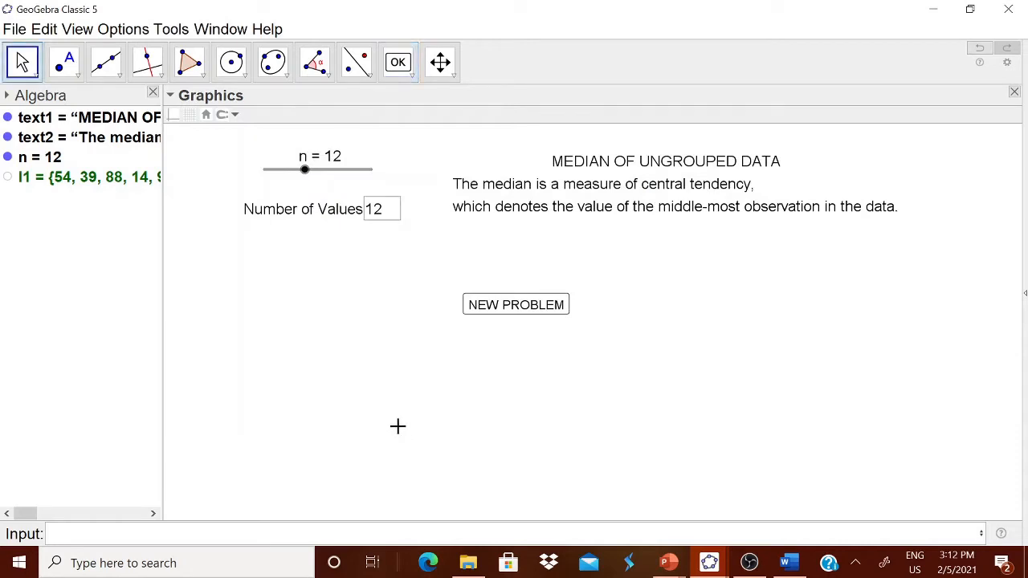
click(533, 315)
click(382, 215)
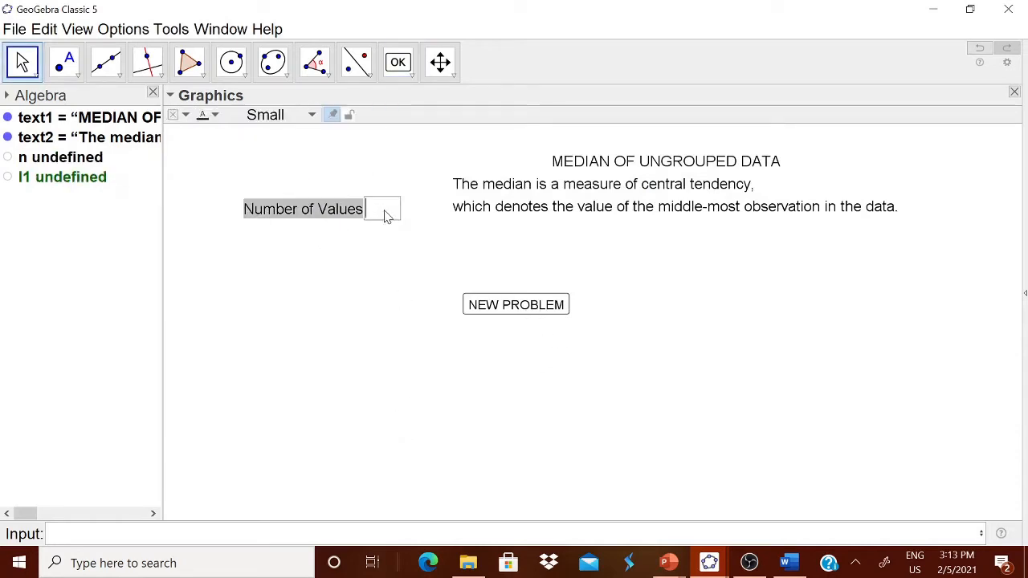
key(Return)
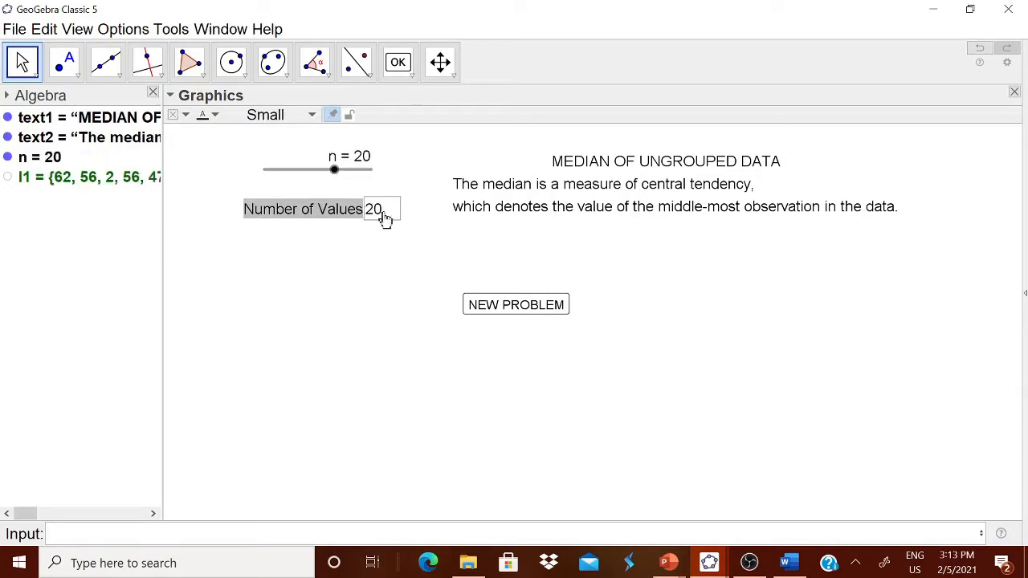
Step: Unfix the NEW PROBLEM button and move it just below the median definition text
right_click(492, 308)
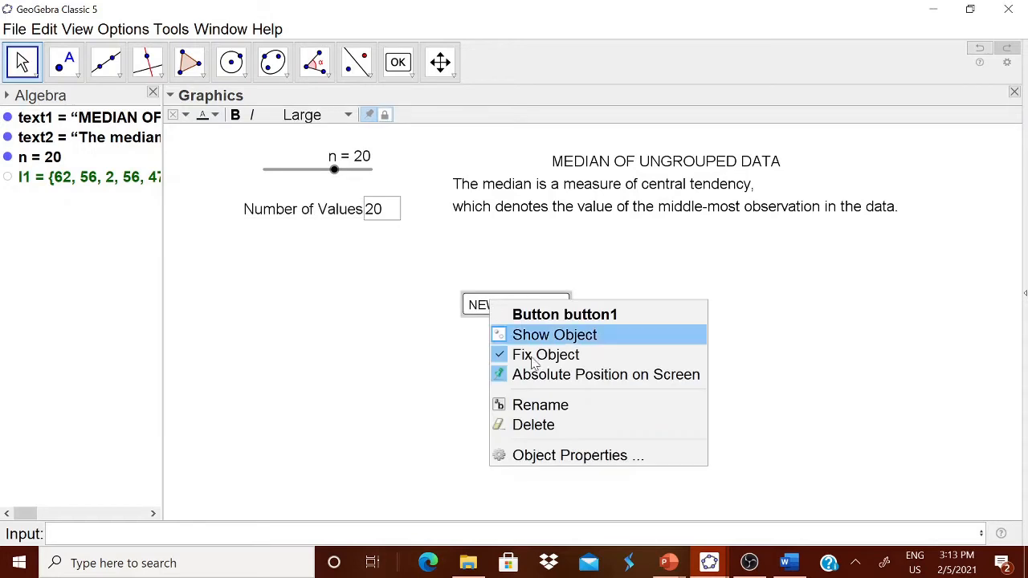
click(521, 353)
drag(517, 320, 562, 242)
Step: Set the number of values to 20 and hide the n slider from the graphics view
click(387, 217)
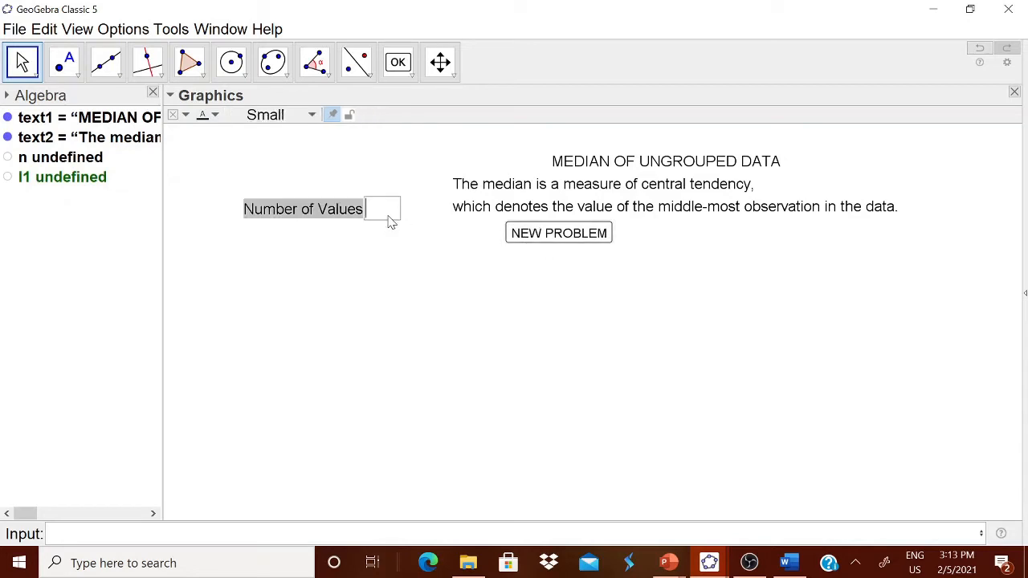
text(20)
key(Return)
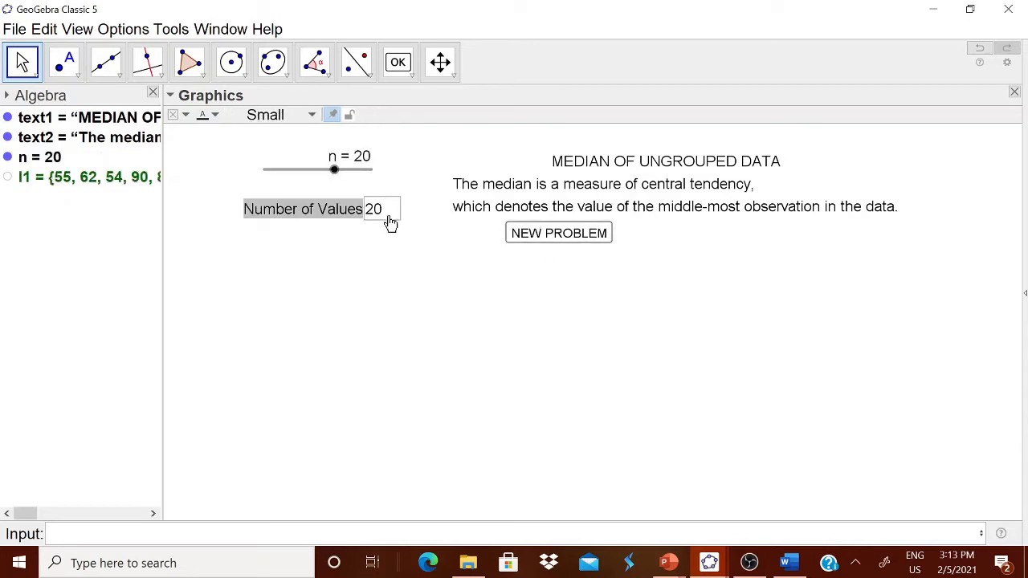
right_click(306, 174)
click(335, 207)
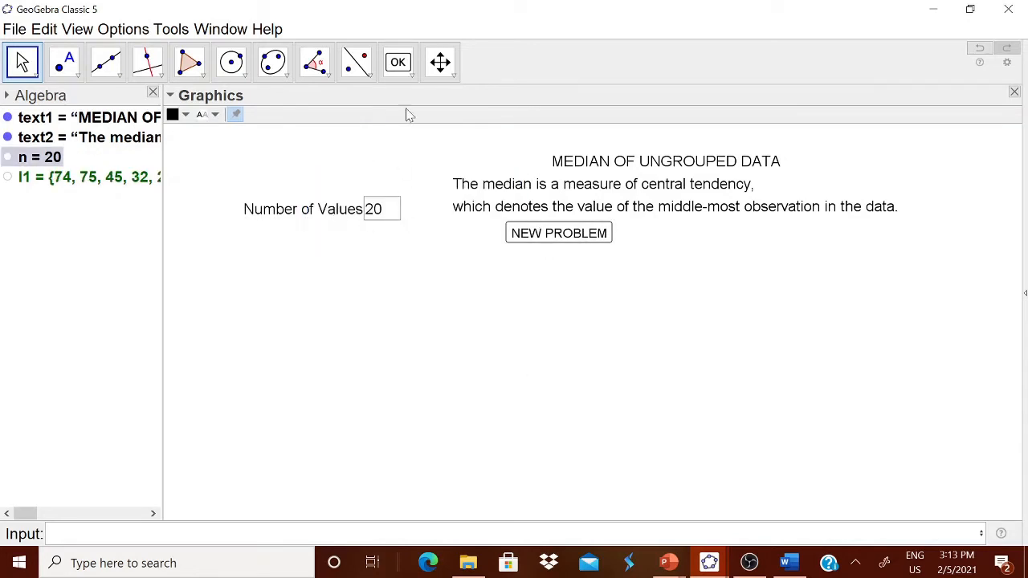
Step: Add a text object reading "Find the Median of the given data" to the graphics view
click(409, 73)
click(430, 135)
click(523, 367)
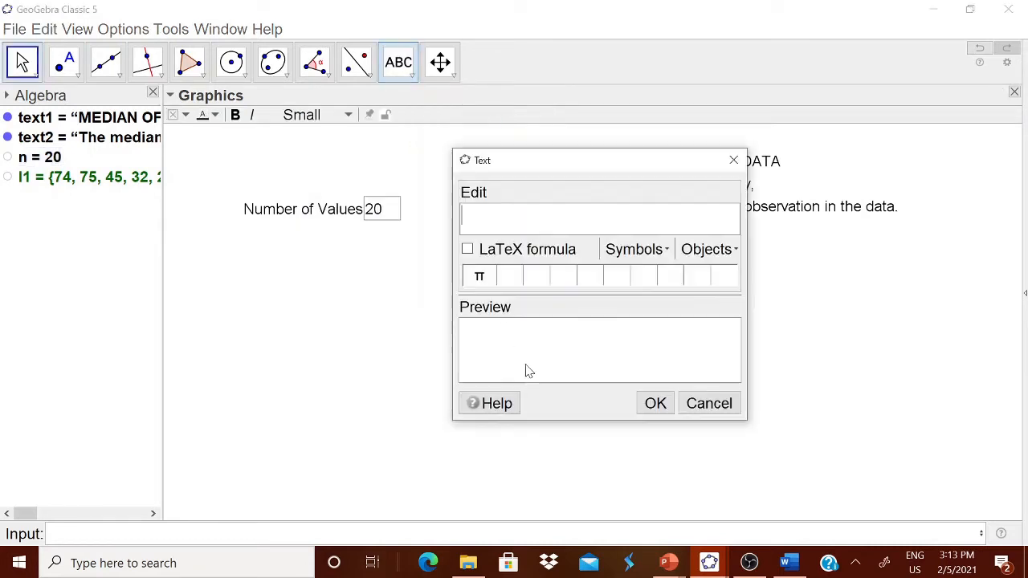
text(Find the Medei)
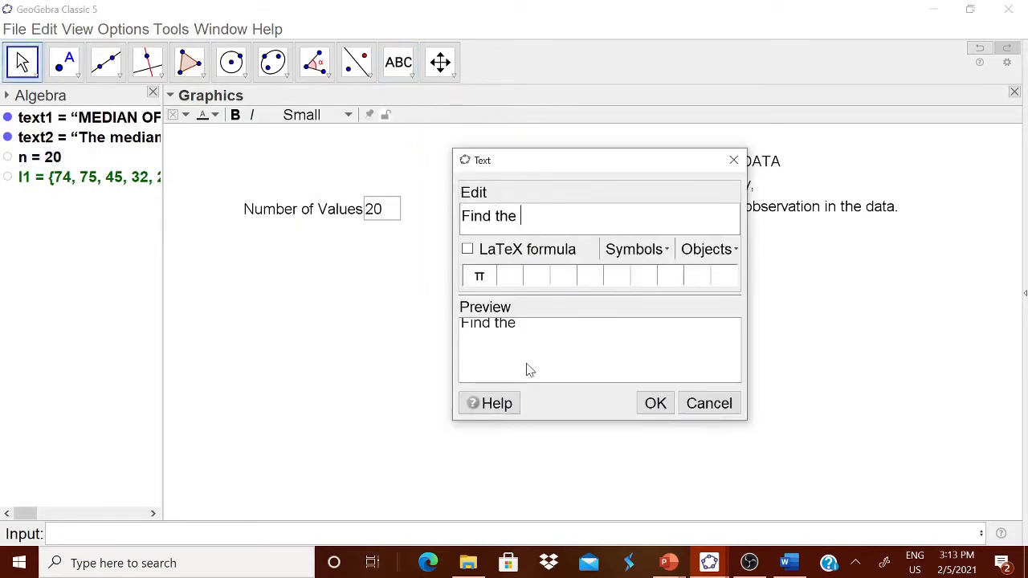
key(BackSpace)
key(BackSpace)
text(ina)
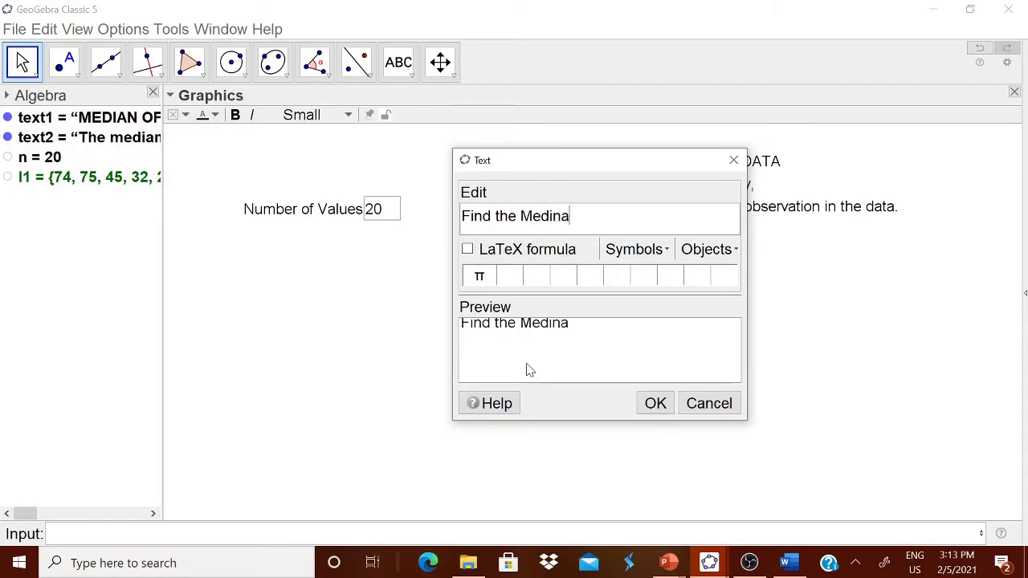
key(BackSpace)
key(BackSpace)
key(BackSpace)
text(an of th)
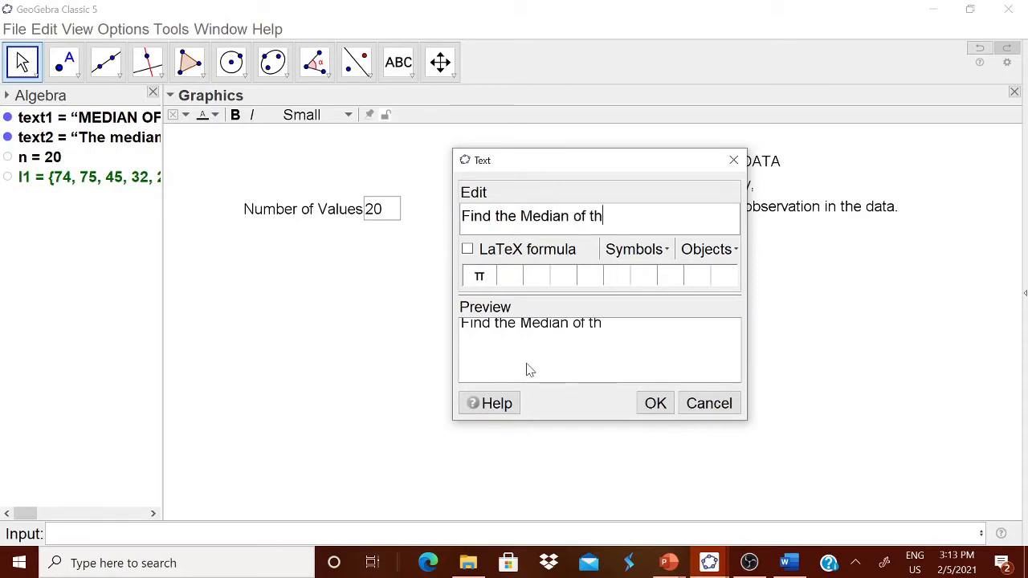
text(e given data)
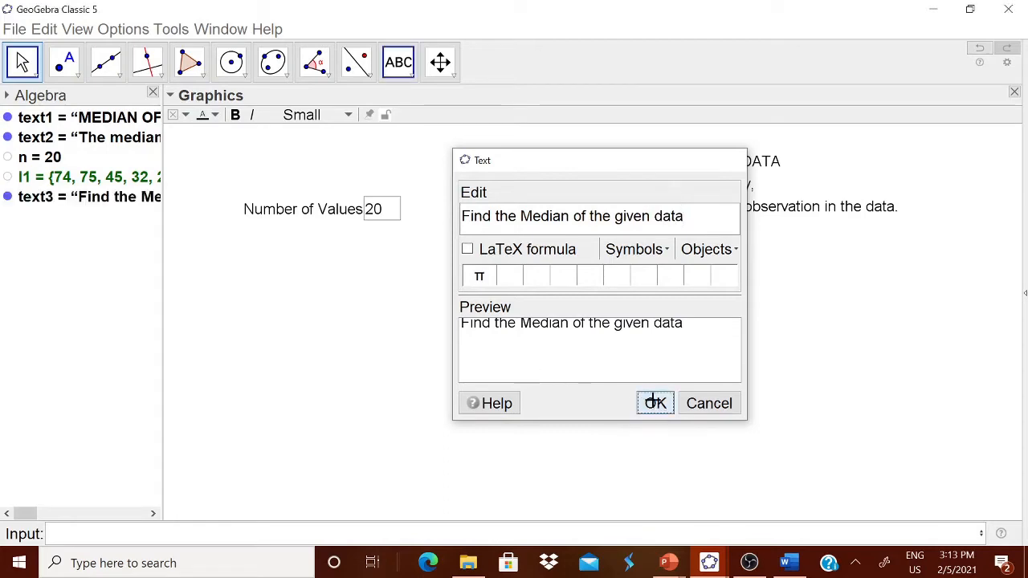
click(653, 402)
Step: Move the "Find the Median of the given data" text below the Number of Values input box
right_click(627, 370)
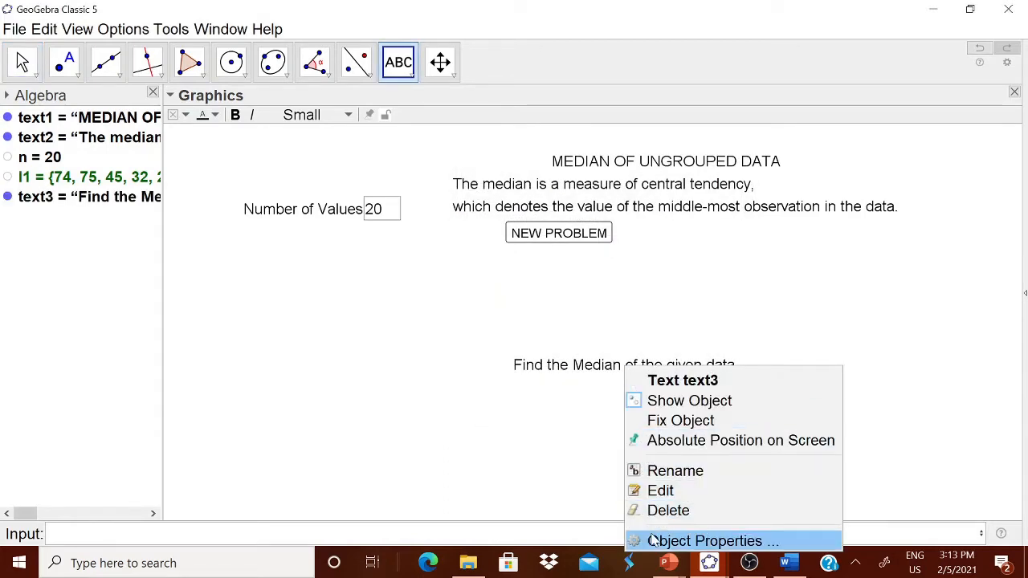
click(597, 391)
click(709, 403)
drag(632, 367, 328, 258)
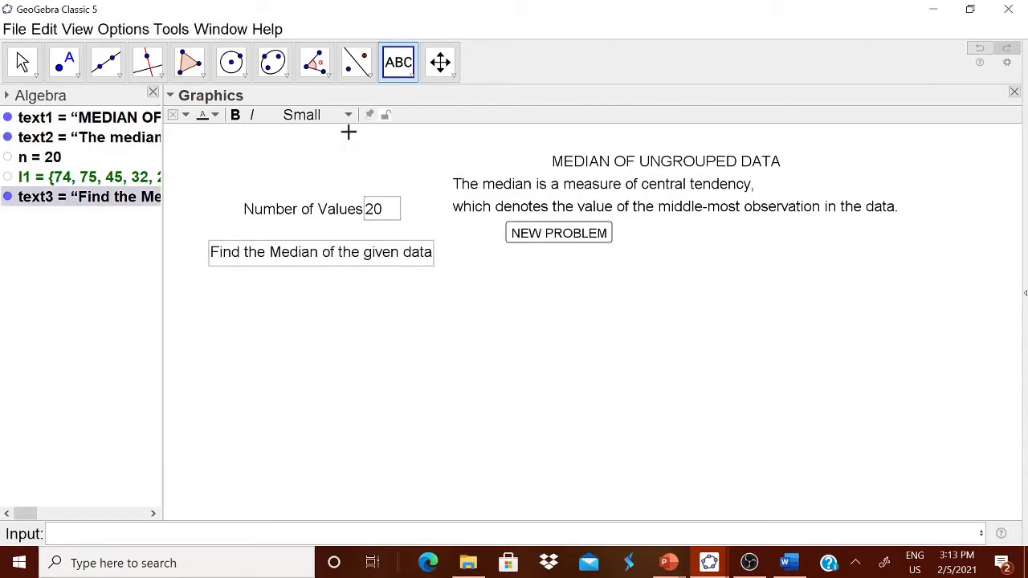
Step: Insert a dynamic text displaying the list l1 and place it below the "Find the Median of the given data" text
click(411, 78)
click(422, 135)
click(429, 138)
click(707, 251)
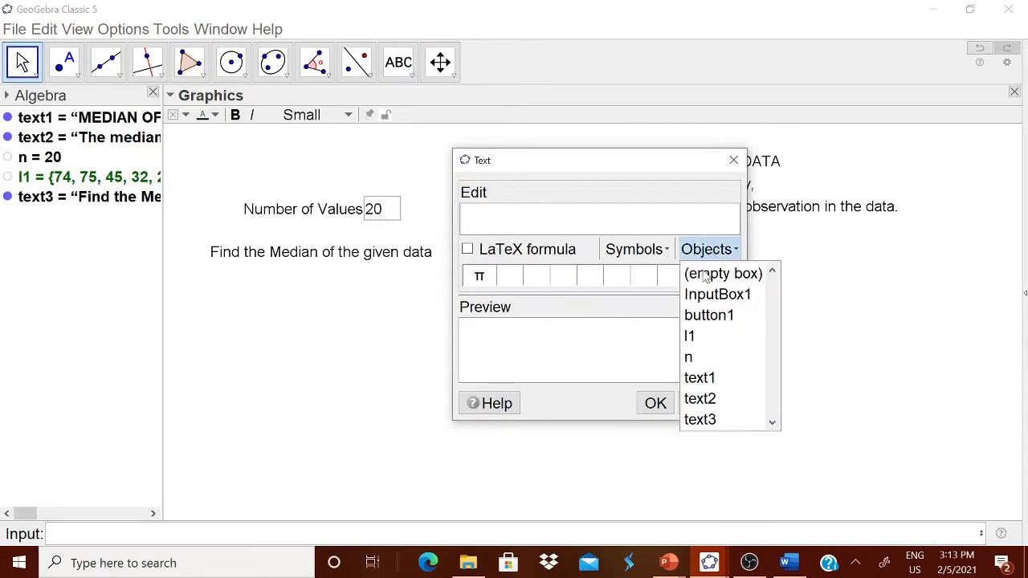
click(698, 336)
click(657, 403)
drag(571, 372, 305, 293)
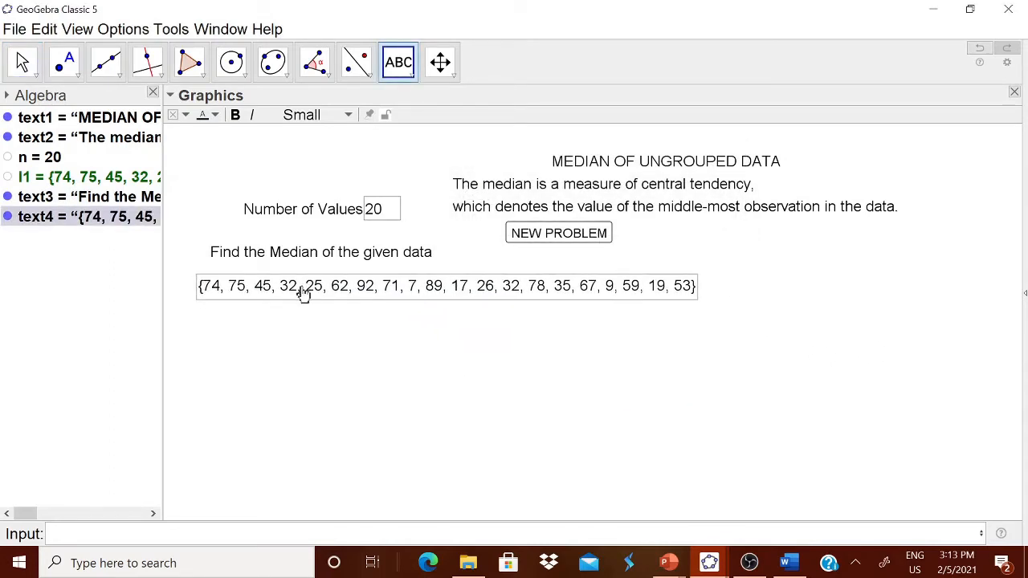
click(340, 360)
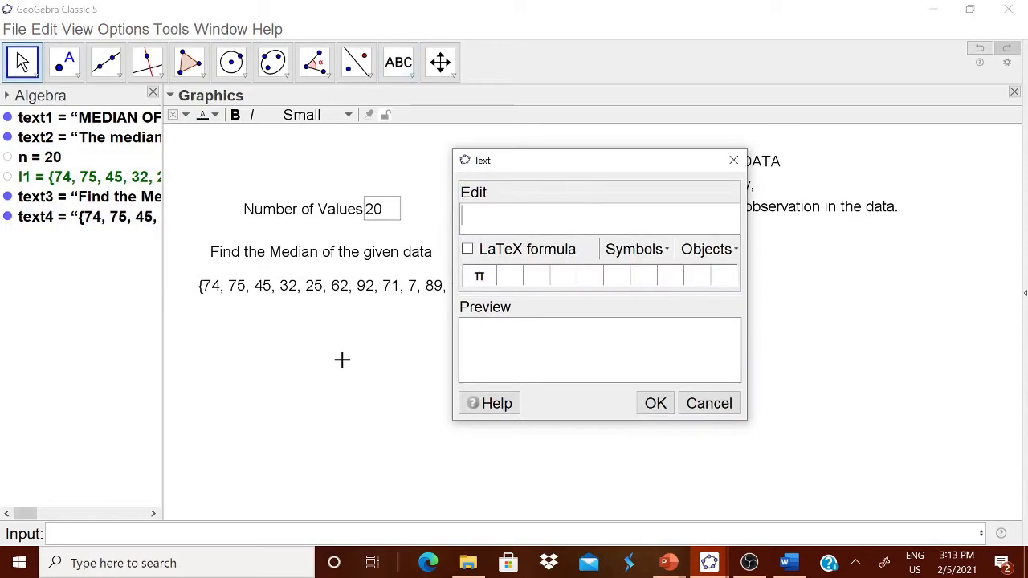
click(708, 401)
key(Escape)
Step: Test the worksheet by starting a new problem with 22 values, and change the number of values to 18
click(527, 233)
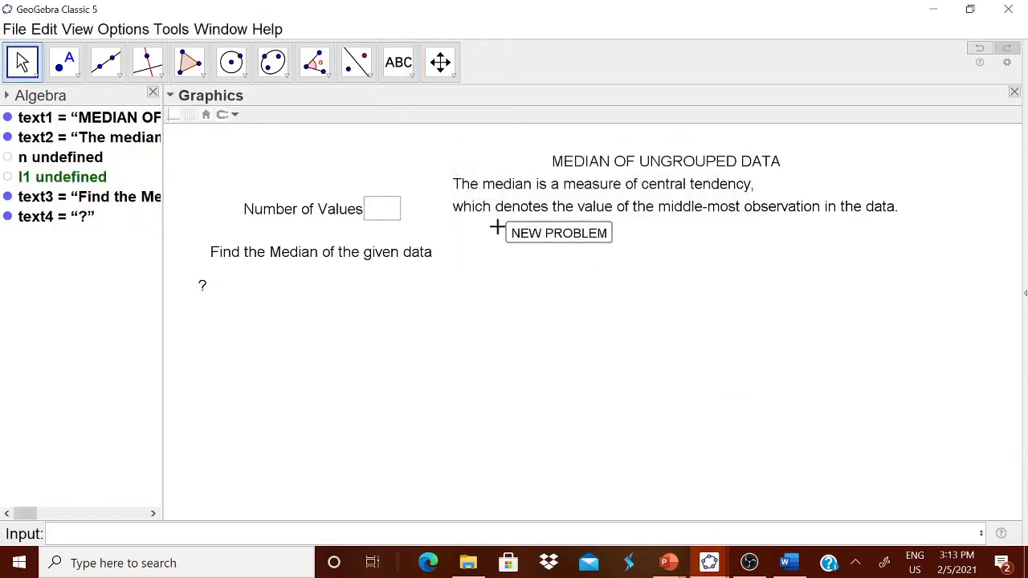
click(390, 216)
text(22)
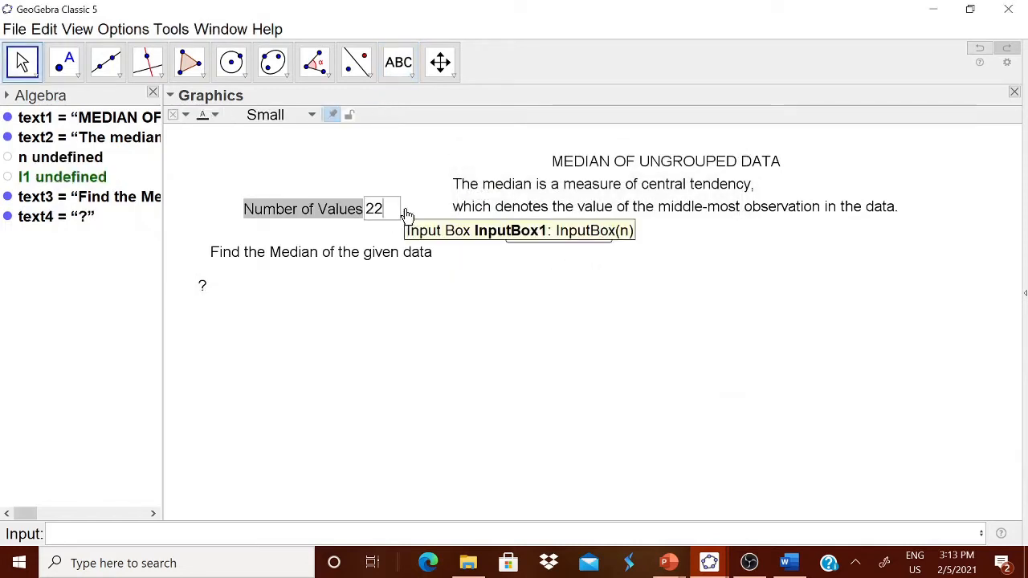
key(Return)
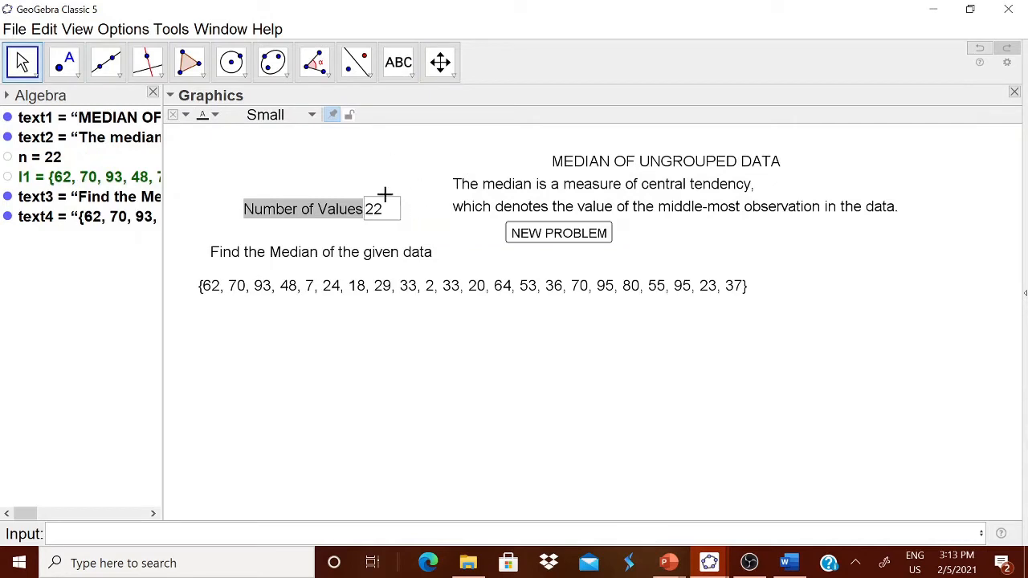
double_click(380, 213)
text(18)
key(Return)
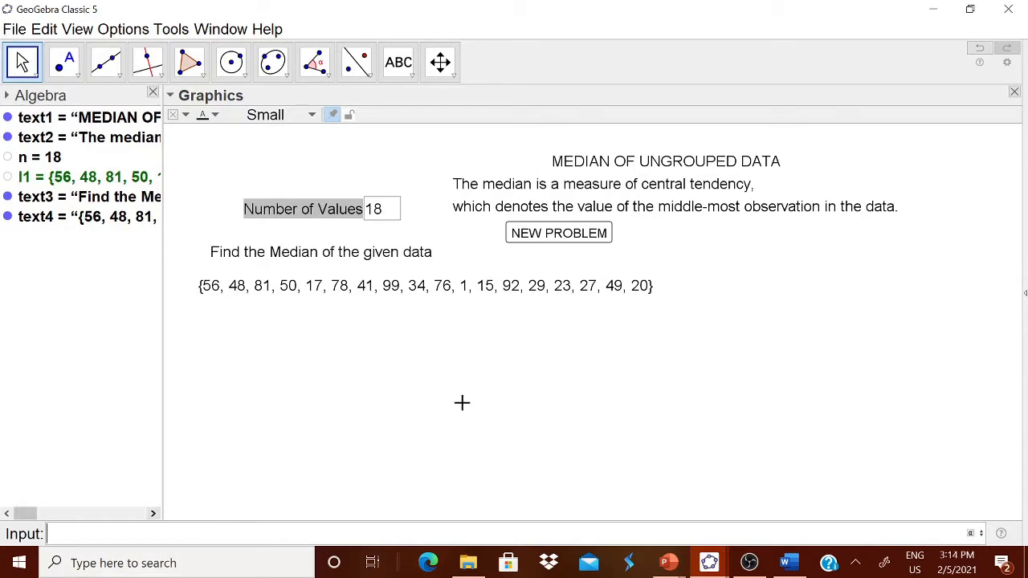
Step: Create a list of the data in ascending order with the command Sort(l1)
text(sort)
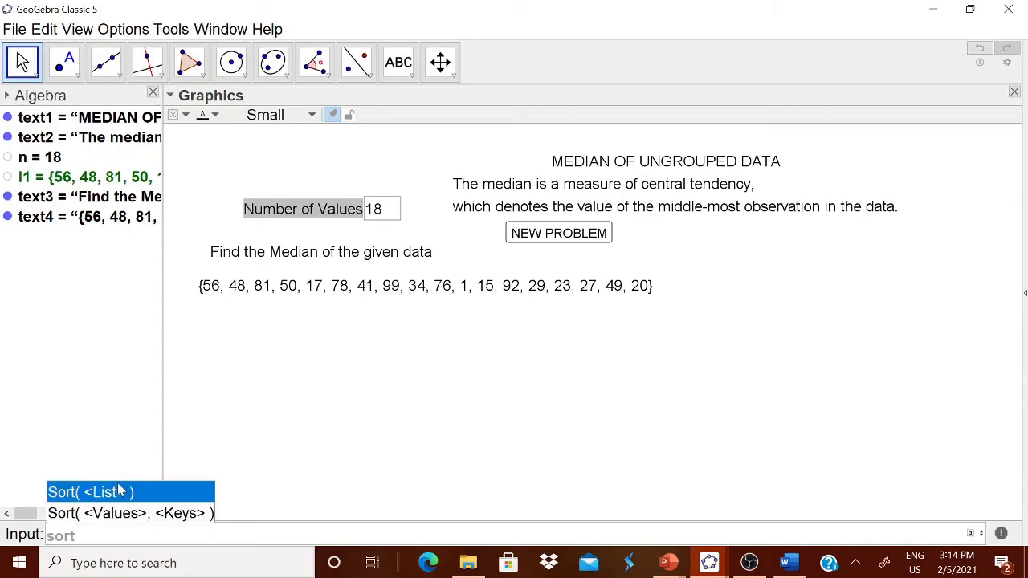
click(109, 495)
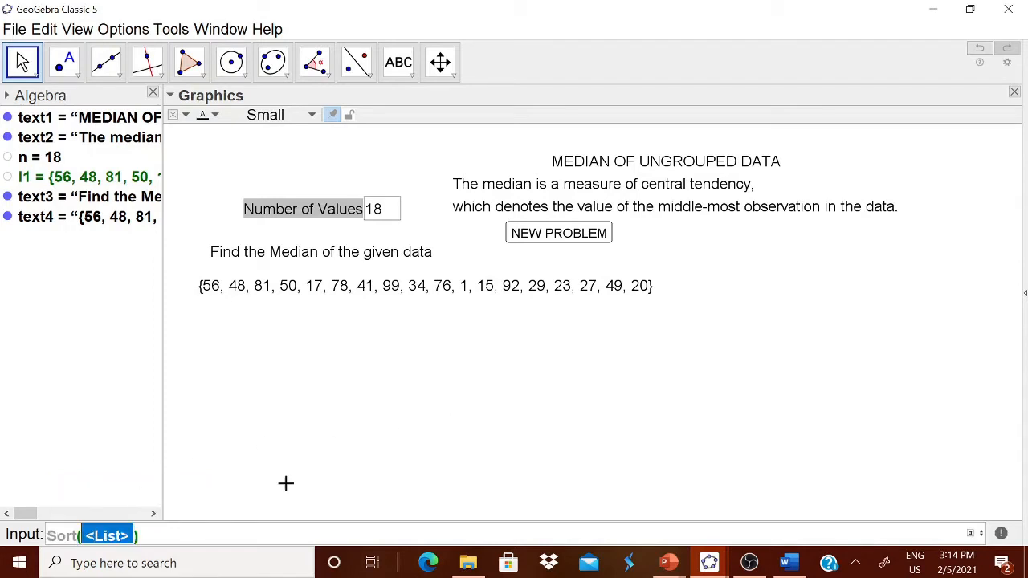
key(BackSpace)
text(l1)
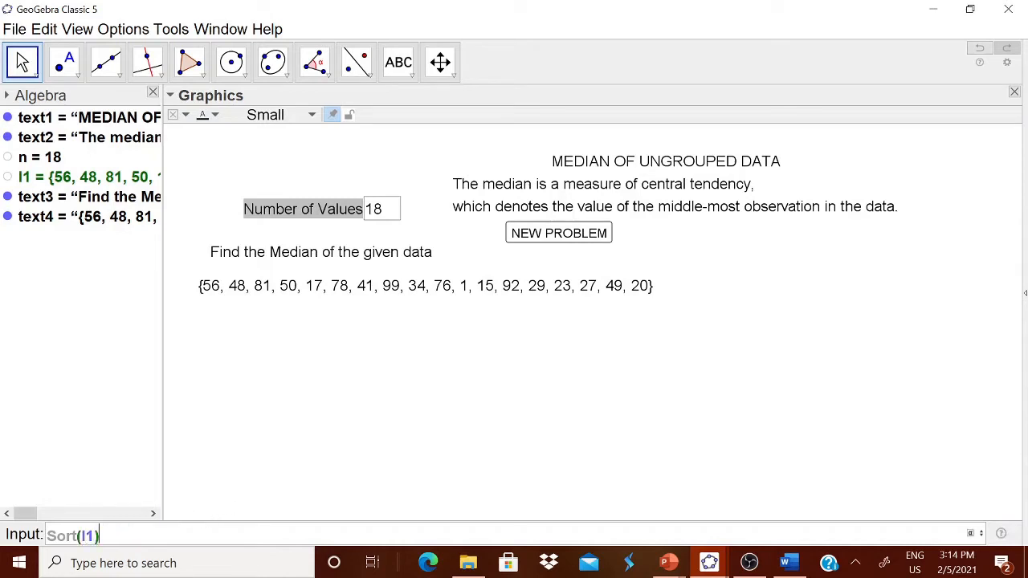
key(Return)
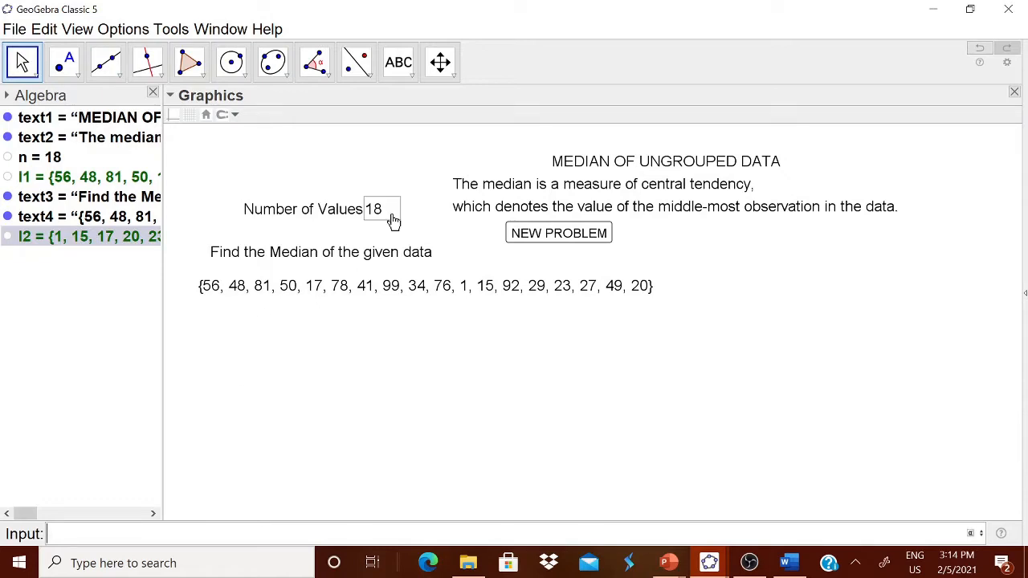
Step: Add the text "The numbers in ascending order is" and place it below the displayed data list
click(399, 63)
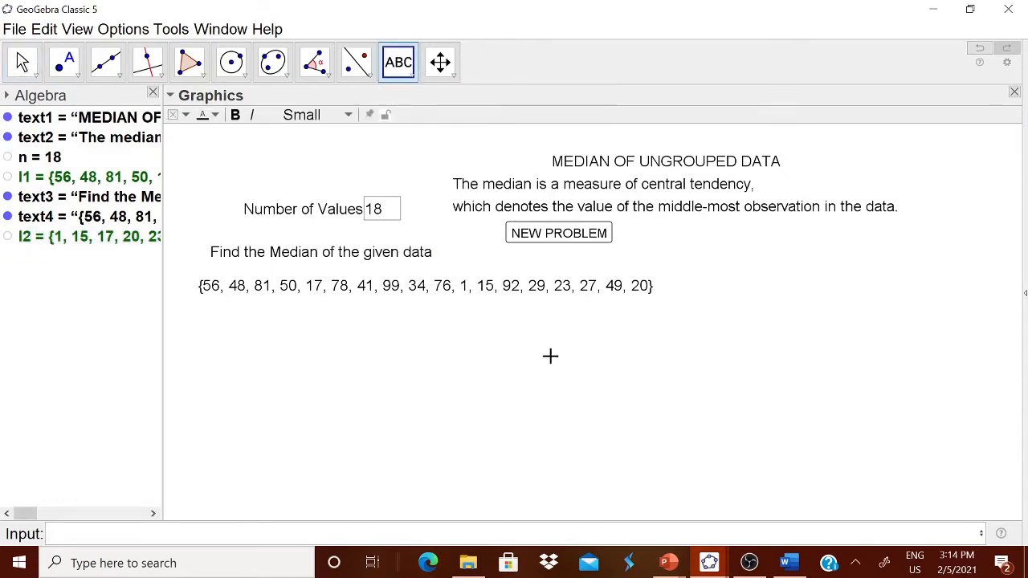
click(592, 371)
text(The numbers in)
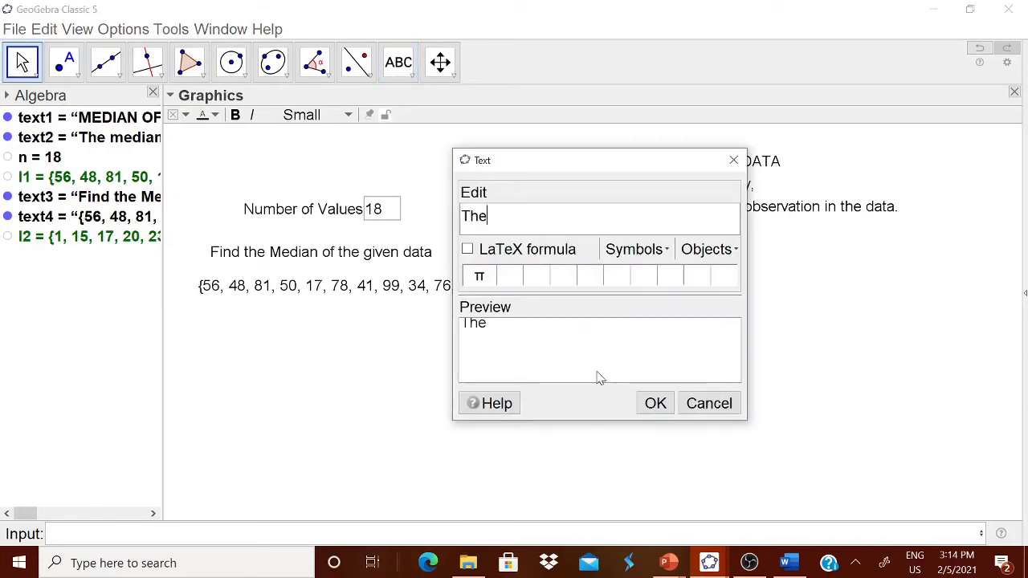
key(BackSpace)
text(s in ascedn)
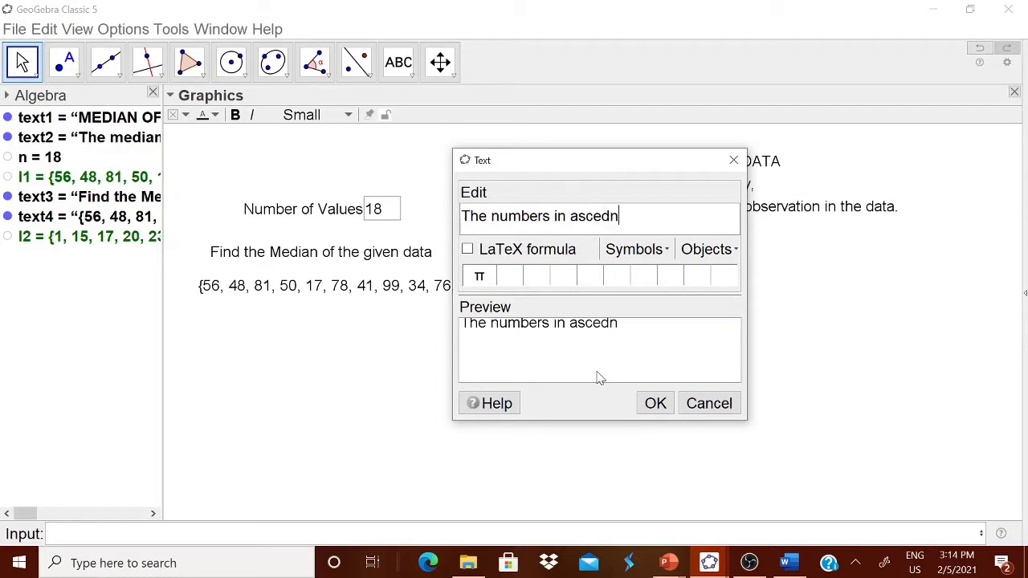
key(BackSpace)
key(BackSpace)
text(nding or)
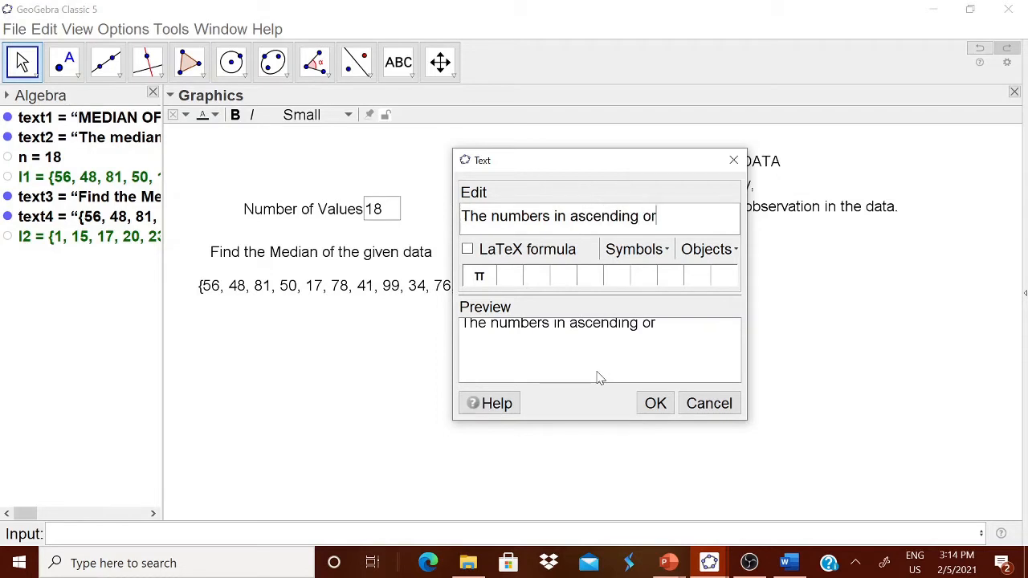
text(der is)
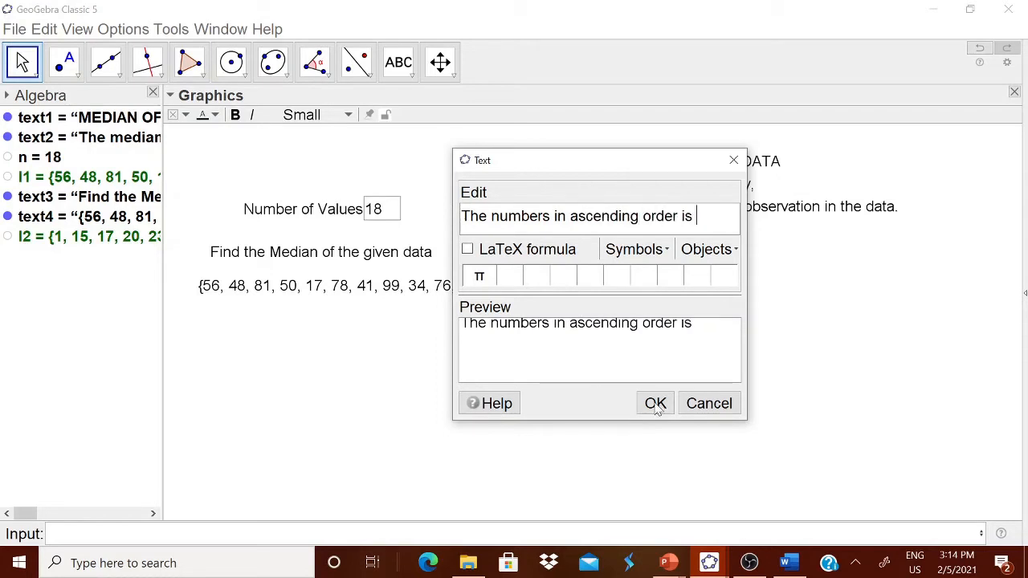
click(657, 403)
drag(627, 370, 246, 331)
Step: Insert a dynamic text displaying the sorted list l2 and place it below the "The numbers in ascending order is" text
click(412, 77)
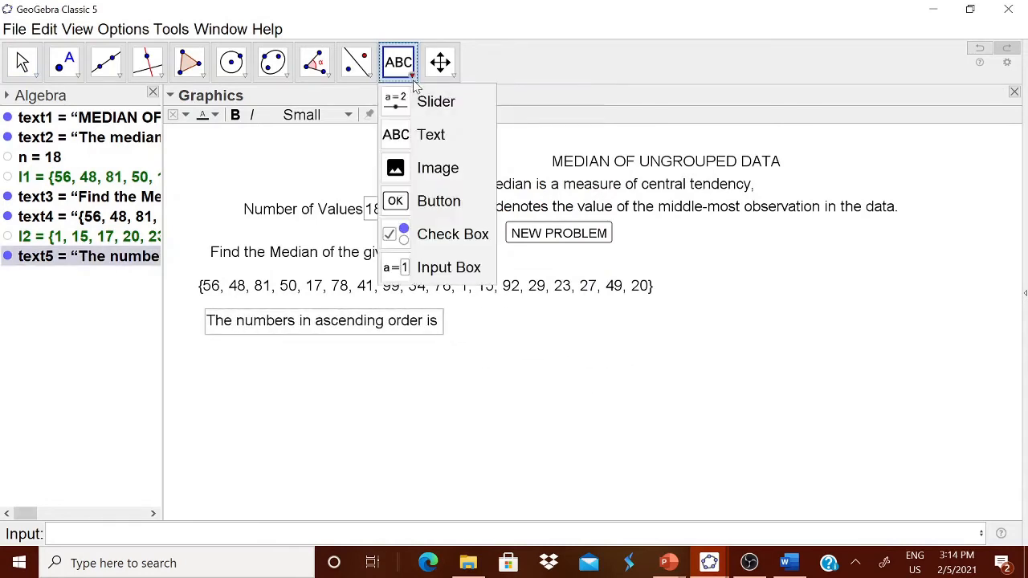
click(428, 137)
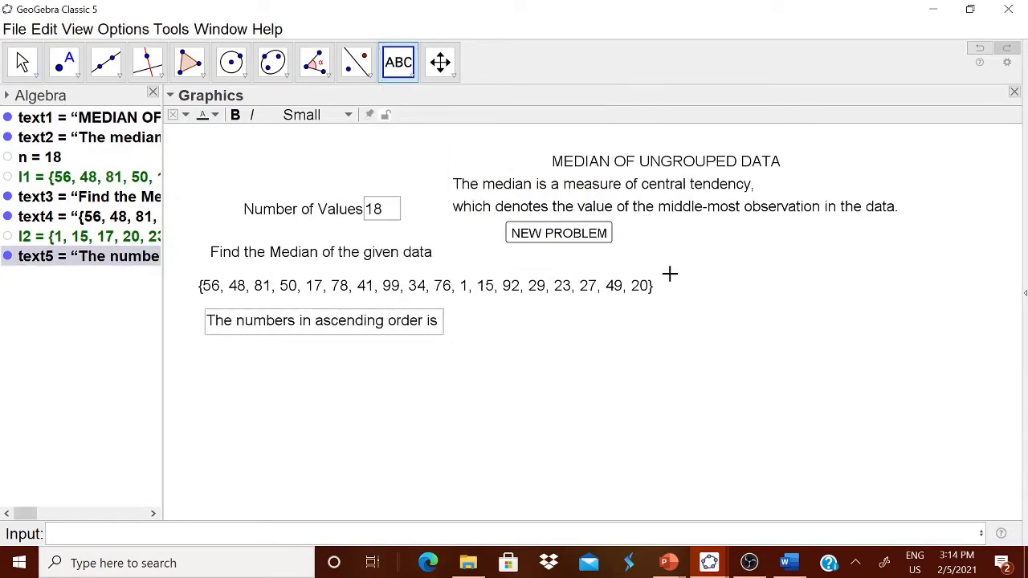
click(596, 327)
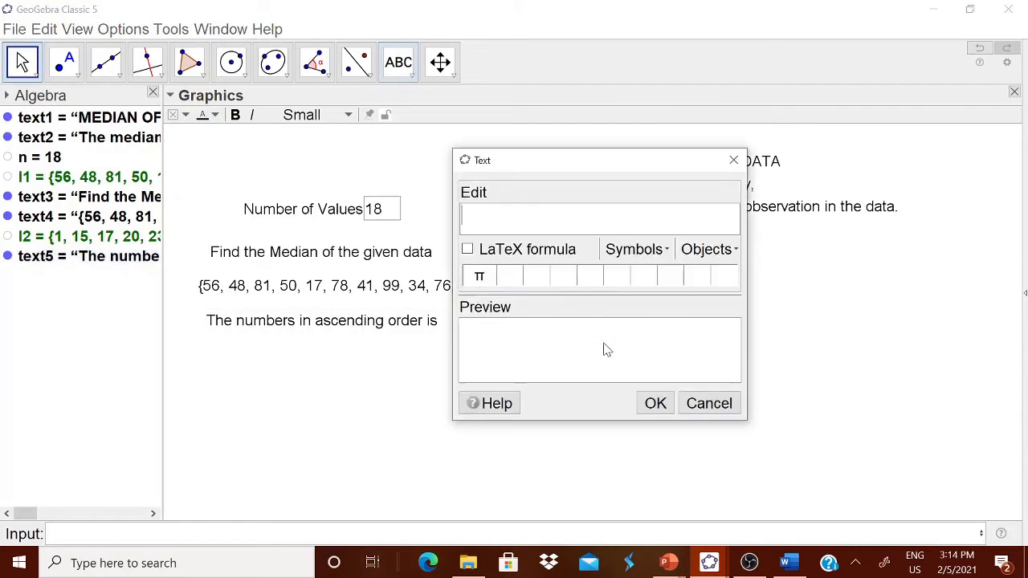
click(711, 252)
click(691, 356)
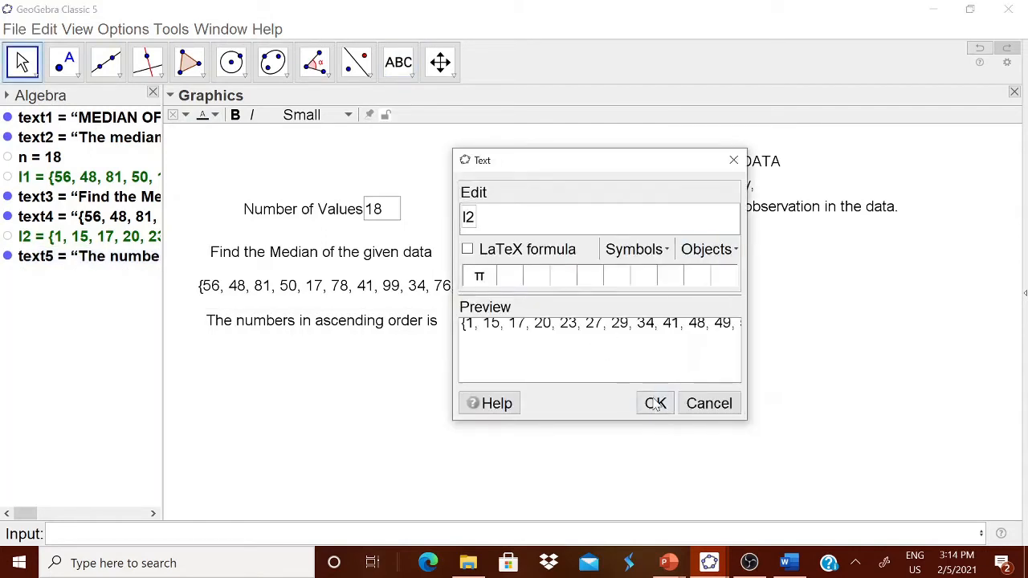
click(656, 403)
drag(707, 346, 304, 351)
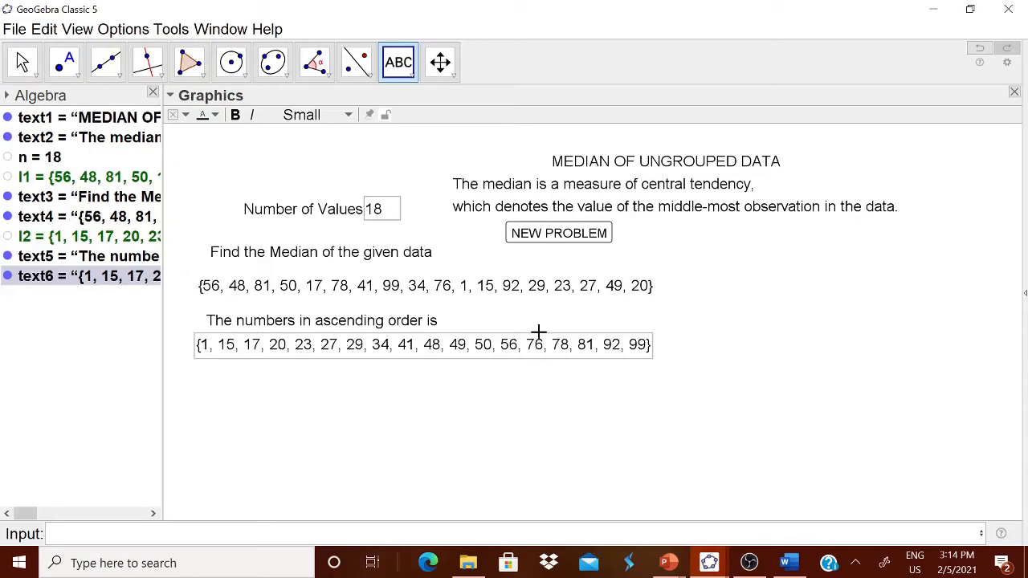
Step: Set the number of values to 20 in the worksheet's input box
click(540, 245)
key(Escape)
click(392, 223)
text(20)
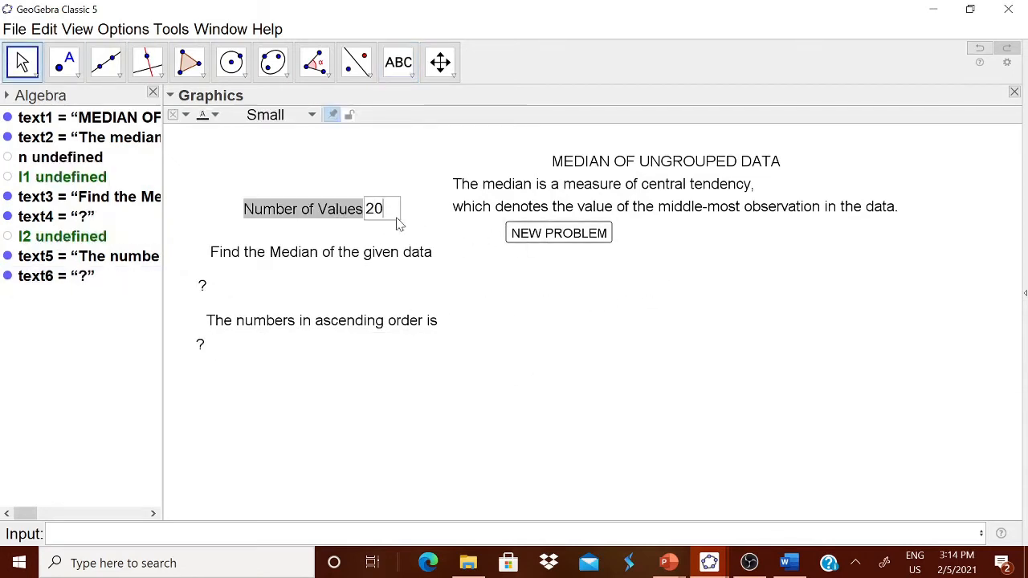
key(Return)
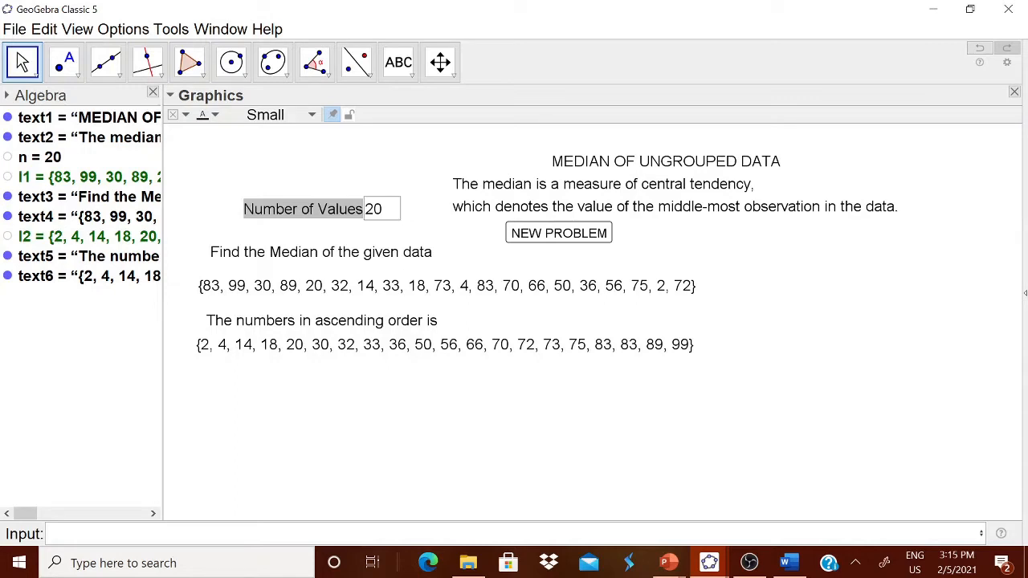
Step: Check the command notes in Word and create a descending-order list in GeoGebra with the command Reverse(l2)
click(789, 565)
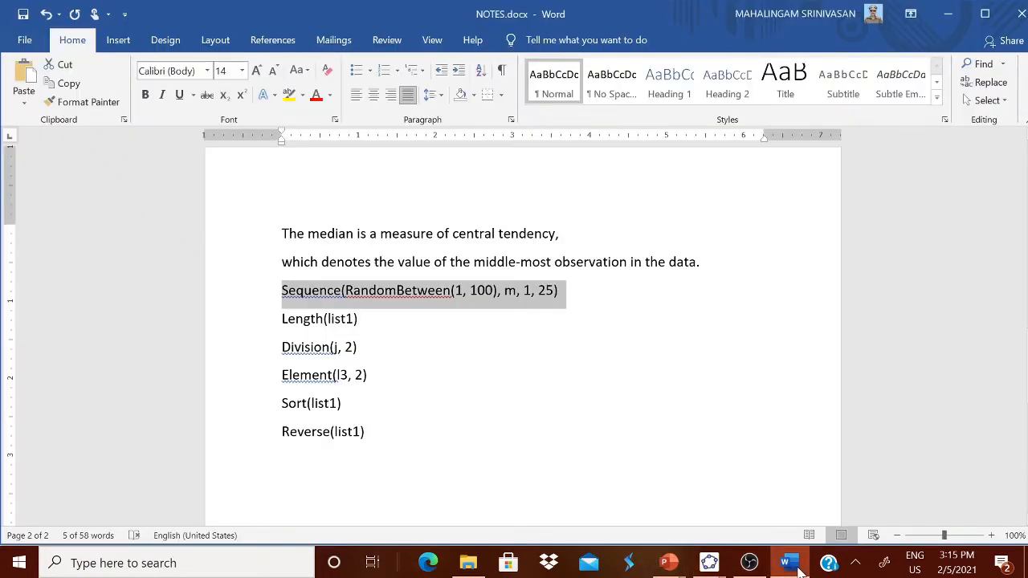
click(799, 569)
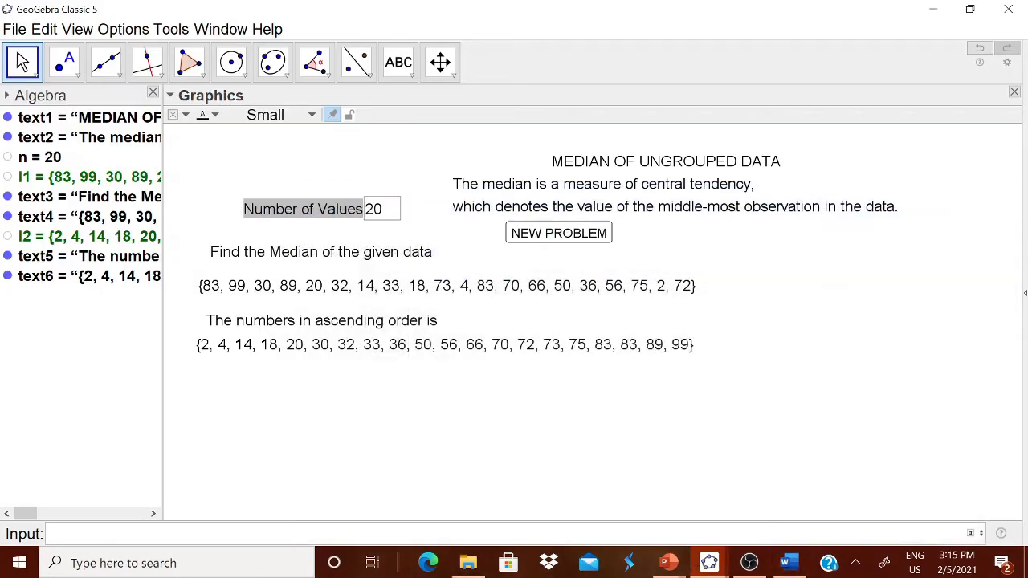
text(Rever)
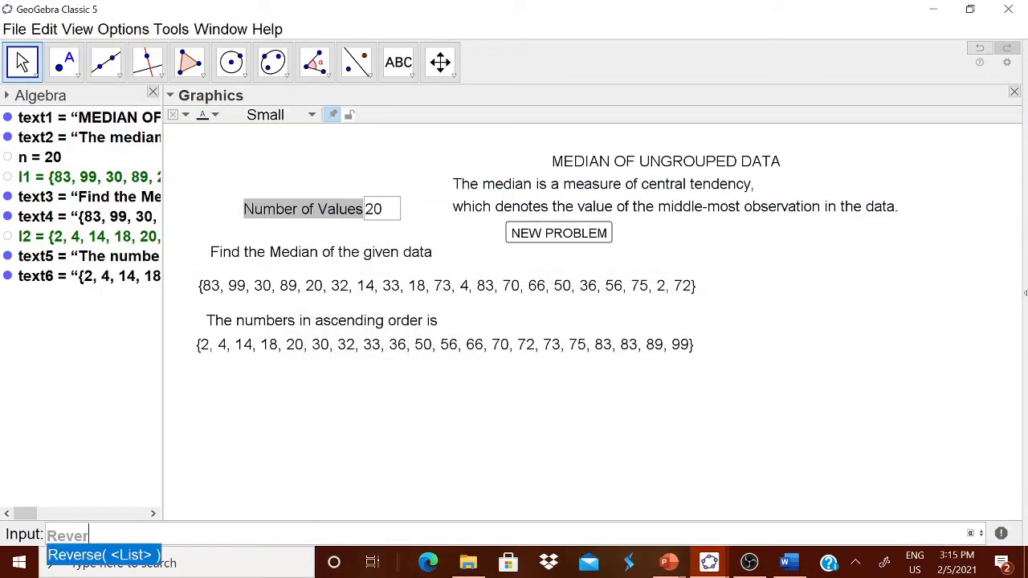
key(Return)
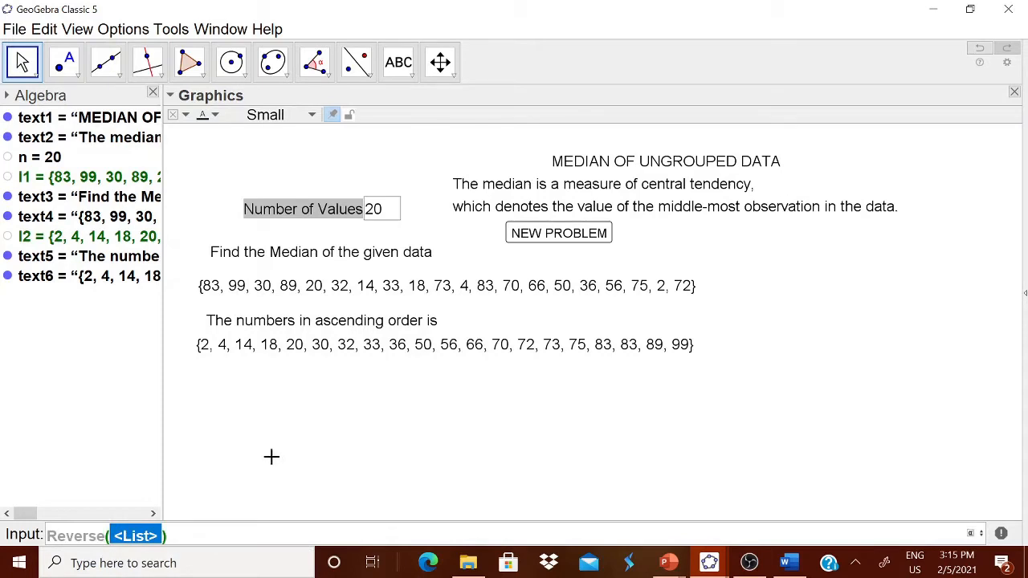
key(BackSpace)
text(l2)
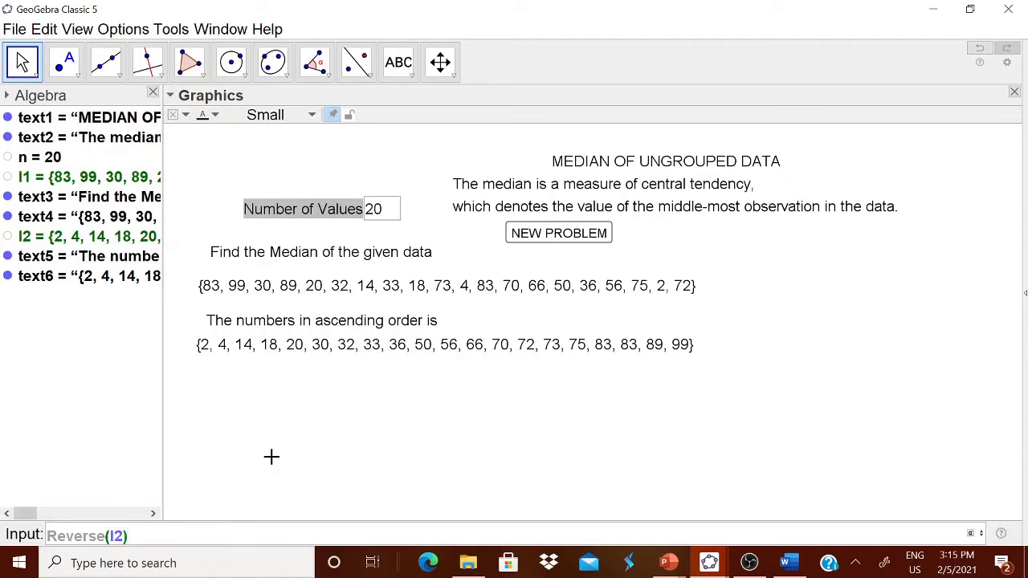
key(Return)
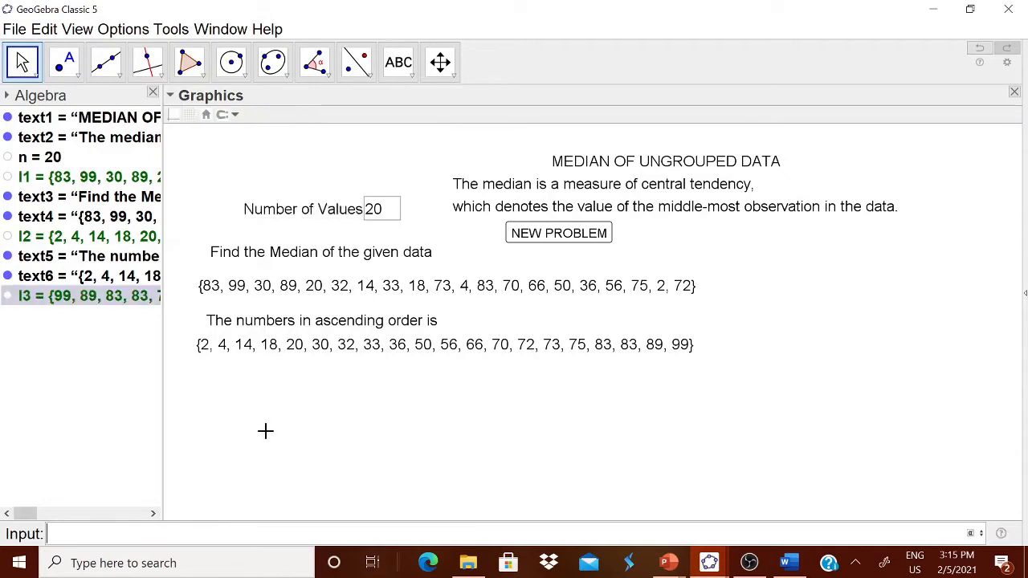
Step: Add the text "The numbers in descending order is" and place it below the ascending list
click(413, 78)
click(426, 134)
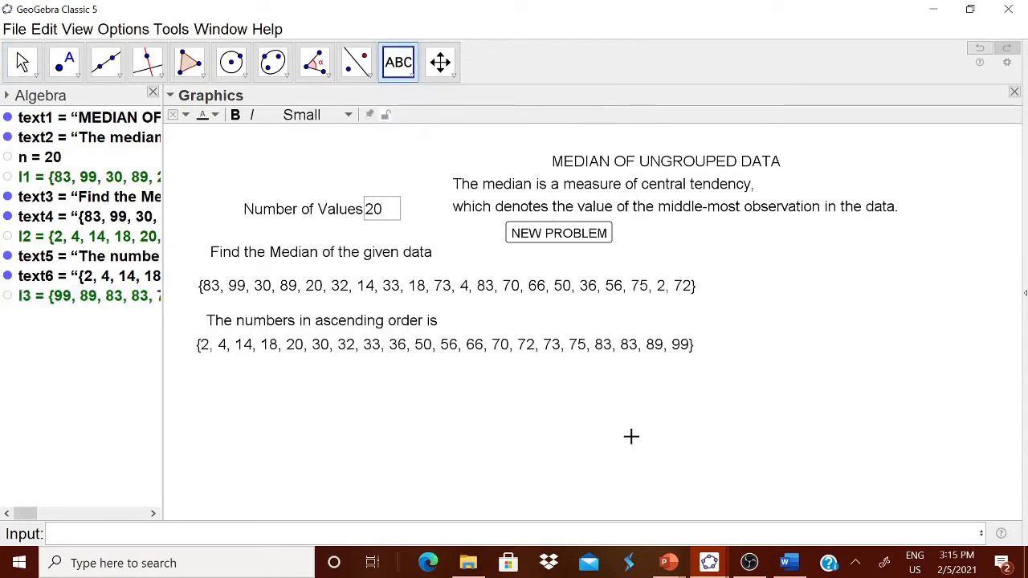
click(792, 474)
text(The numbers)
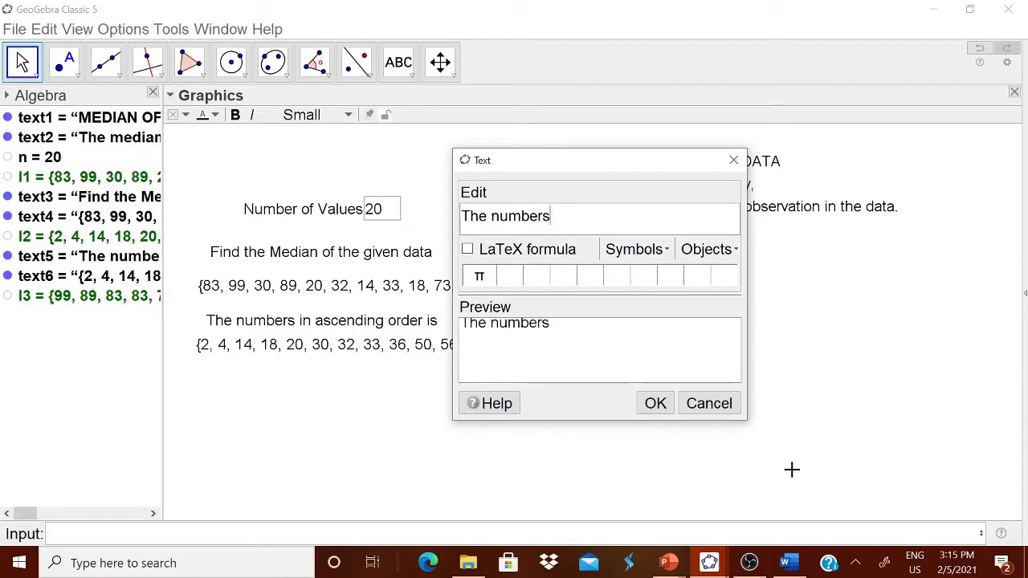
text(, in descedning)
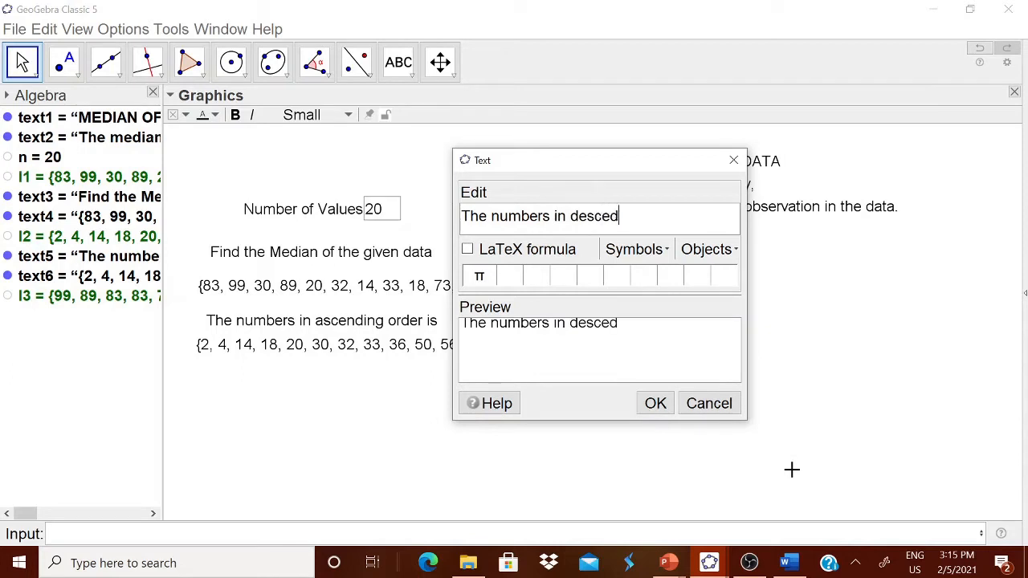
key(BackSpace)
key(BackSpace)
key(BackSpace)
key(BackSpace)
key(BackSpace)
text(nding order is)
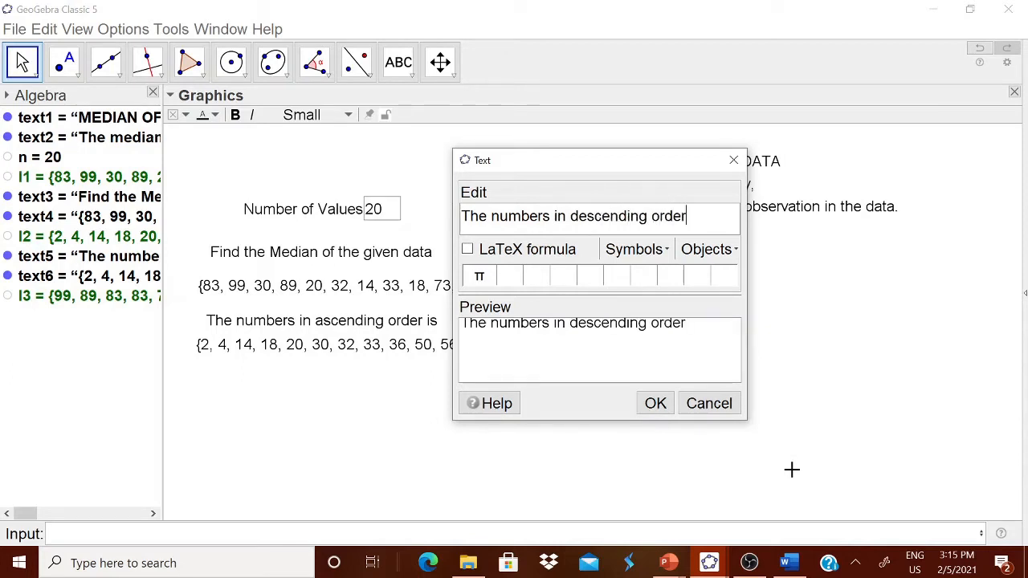
click(655, 403)
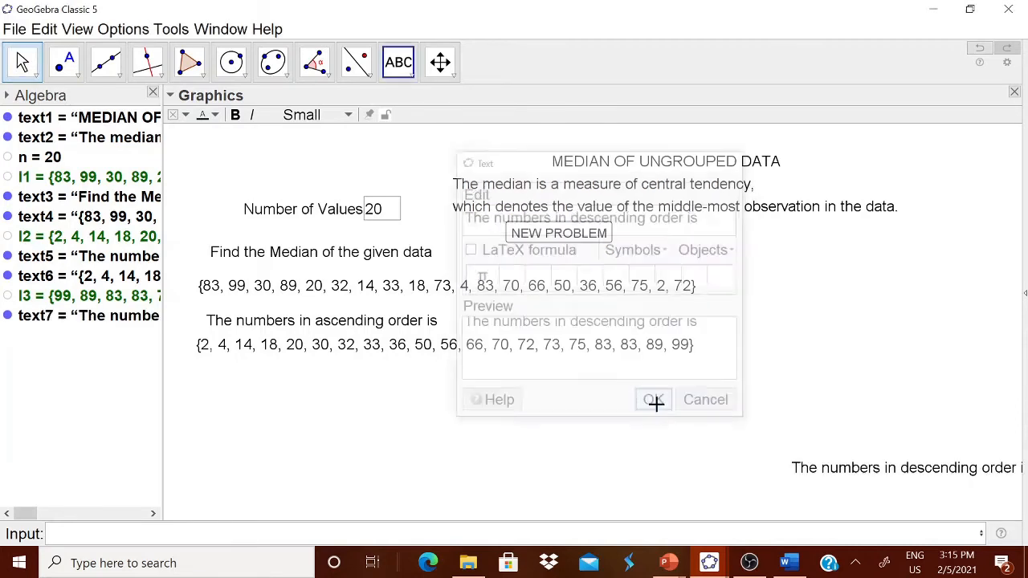
drag(872, 456, 273, 386)
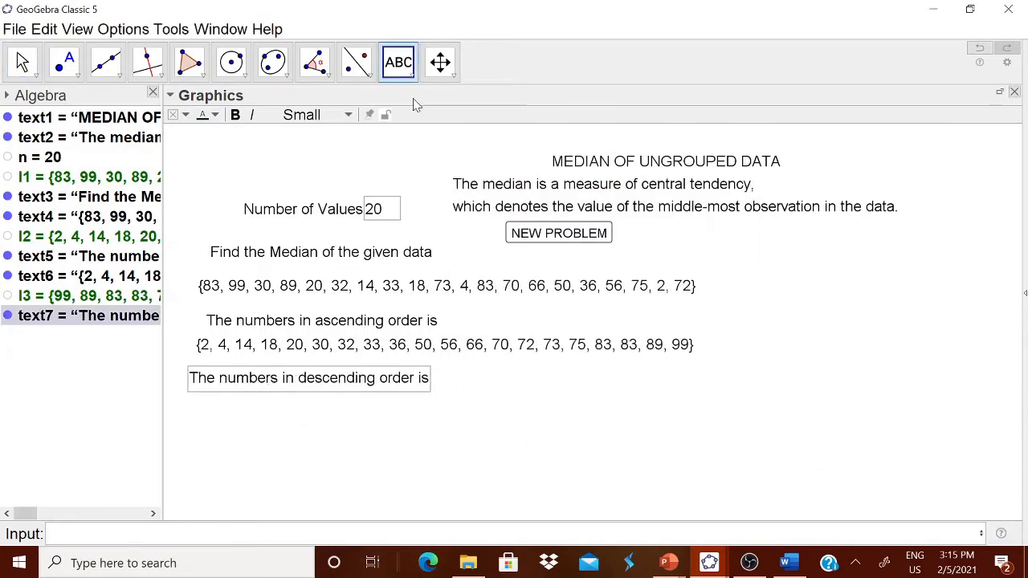
Step: Insert a dynamic text displaying the reversed list l3 and place it below the "The numbers in descending order is" text
click(410, 78)
click(408, 135)
click(555, 395)
click(708, 249)
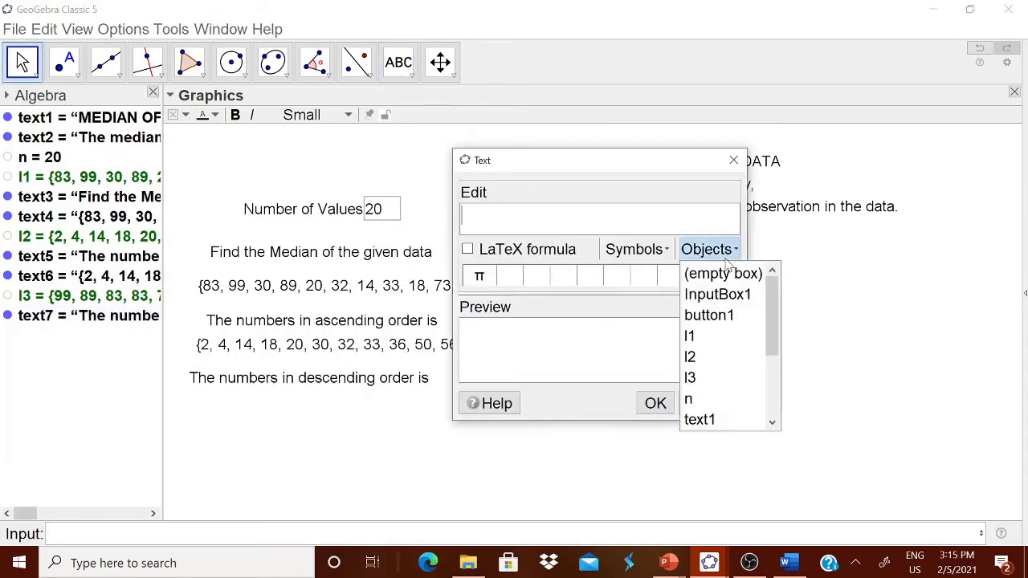
click(696, 378)
click(654, 403)
drag(645, 410, 319, 414)
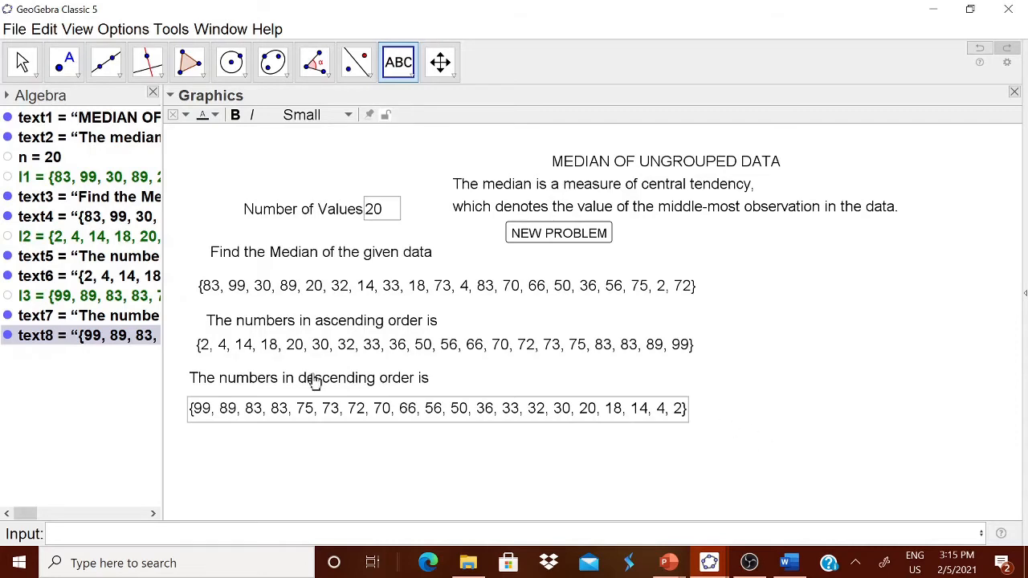
Step: Shift the ascending and descending labels and their number lists slightly upward to tighten the spacing
drag(322, 326, 312, 322)
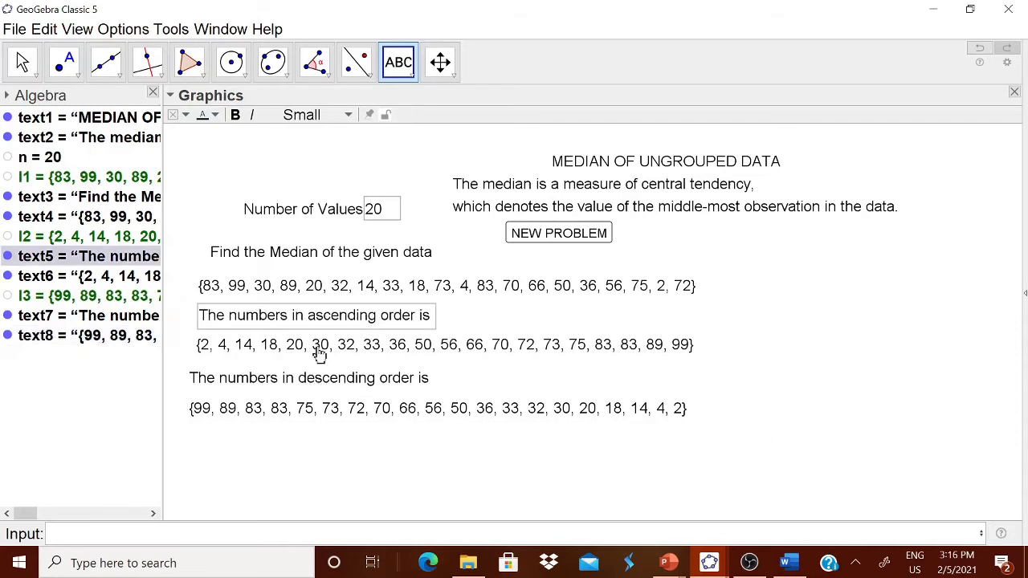
click(319, 354)
click(319, 380)
drag(320, 378, 320, 373)
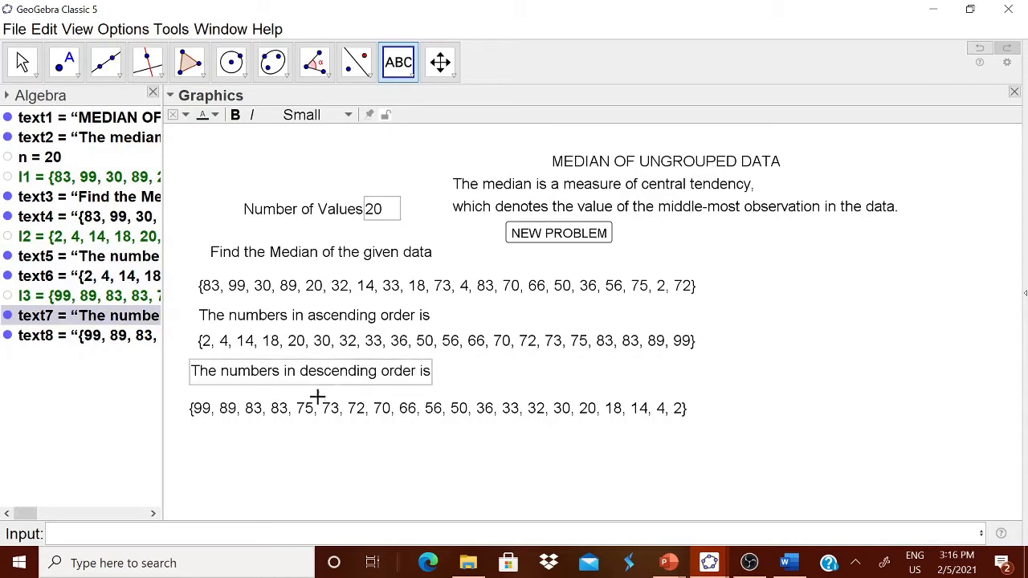
drag(317, 411, 317, 405)
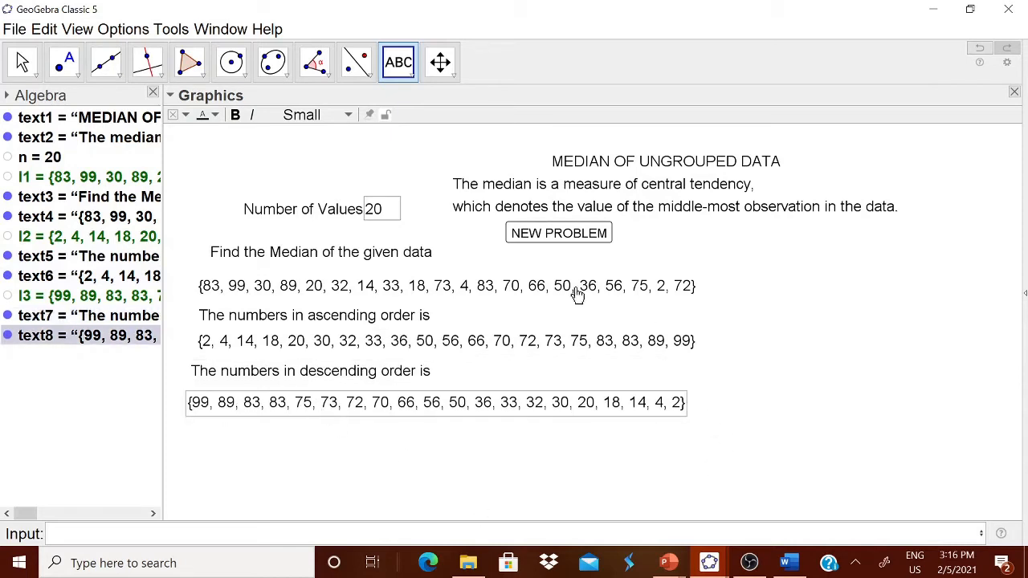
Step: Switch to the PowerPoint presentation containing the table of median rules for odd and even numbers of values
click(415, 84)
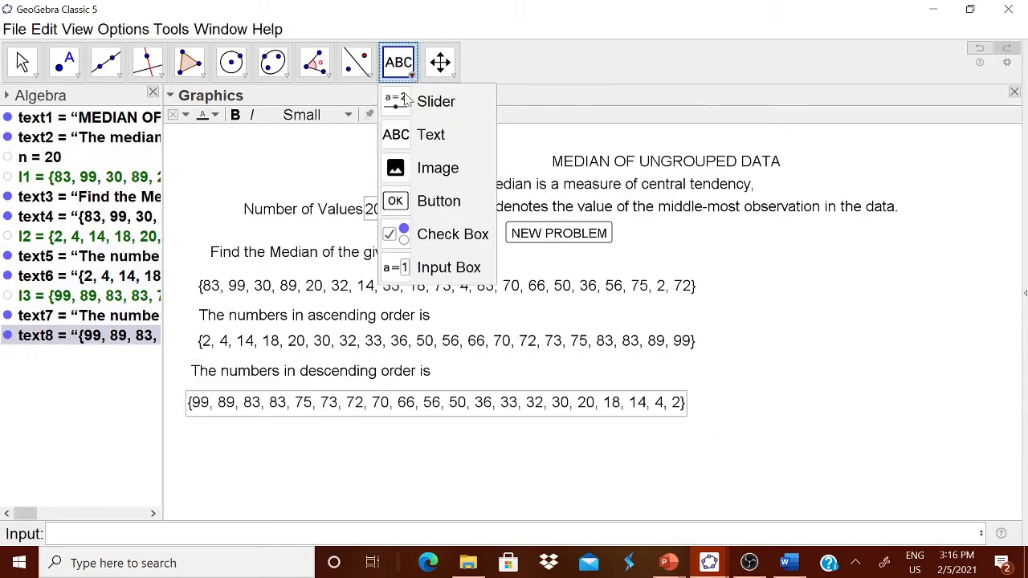
click(671, 567)
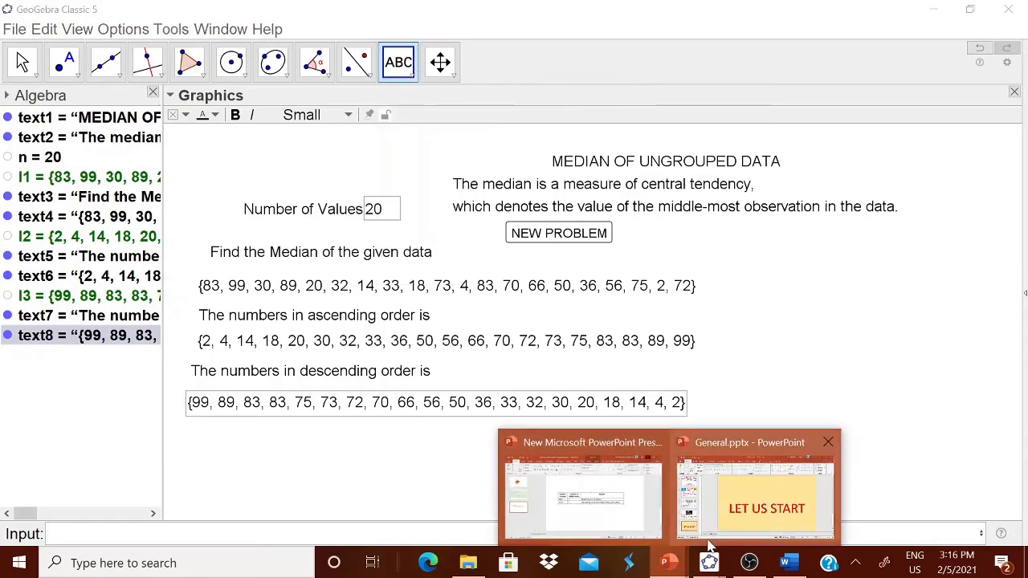
click(646, 462)
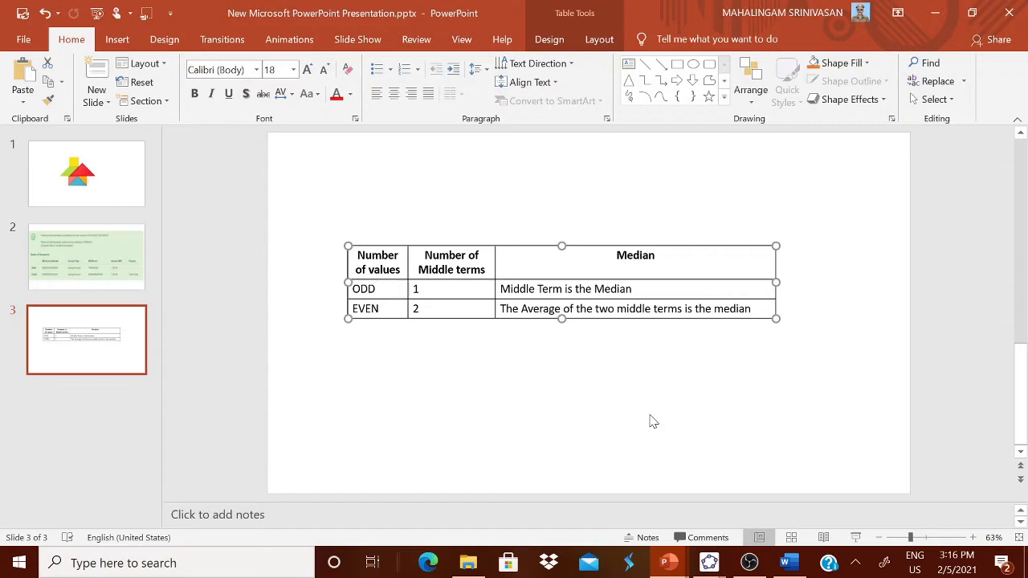
click(579, 309)
right_click(579, 309)
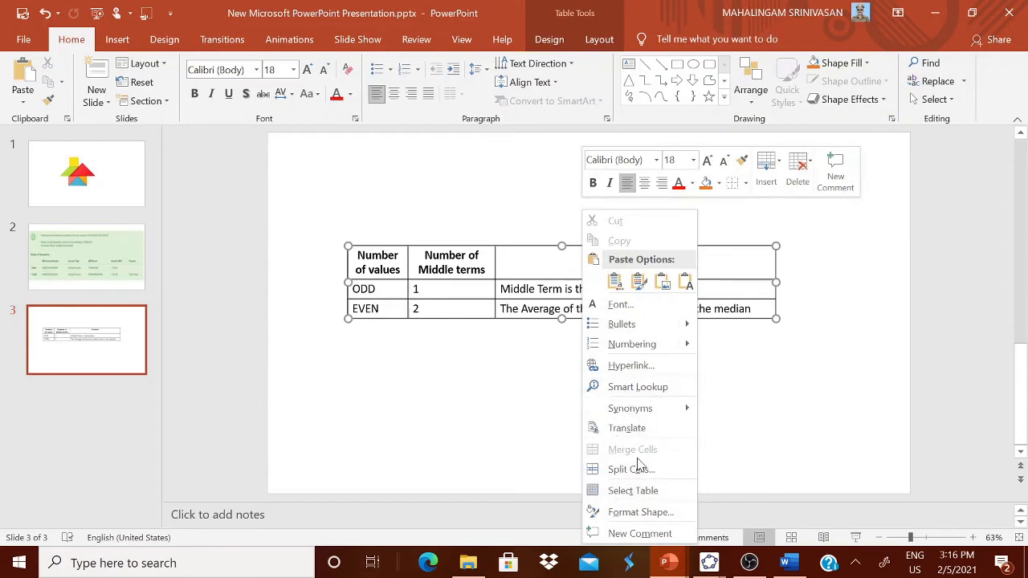
key(Escape)
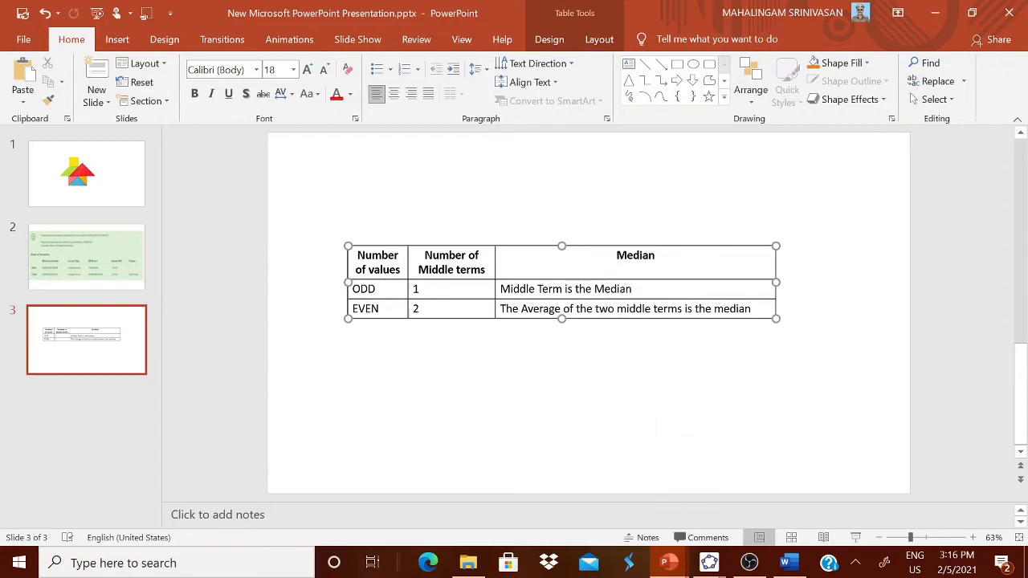
right_click(384, 265)
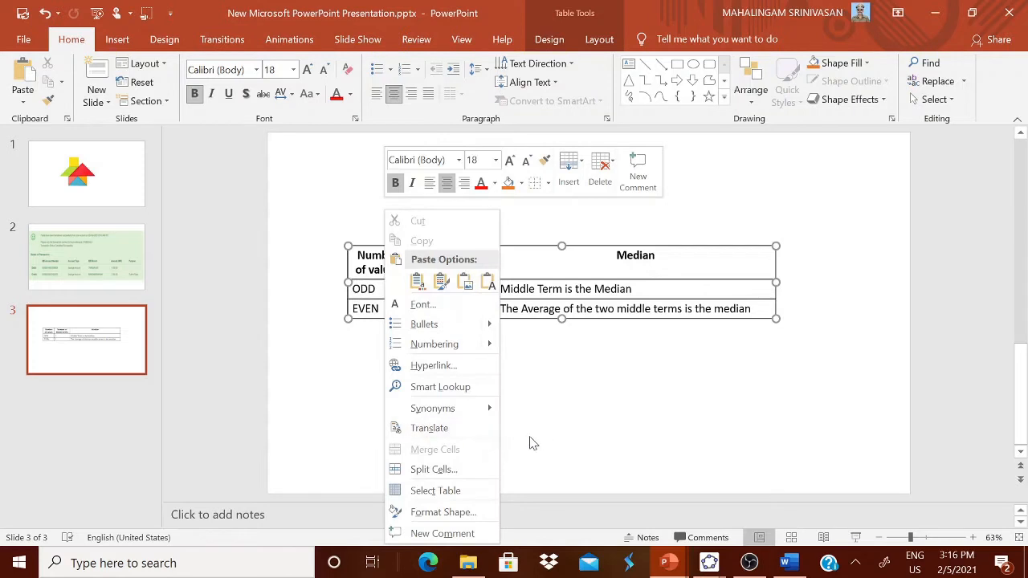
key(Escape)
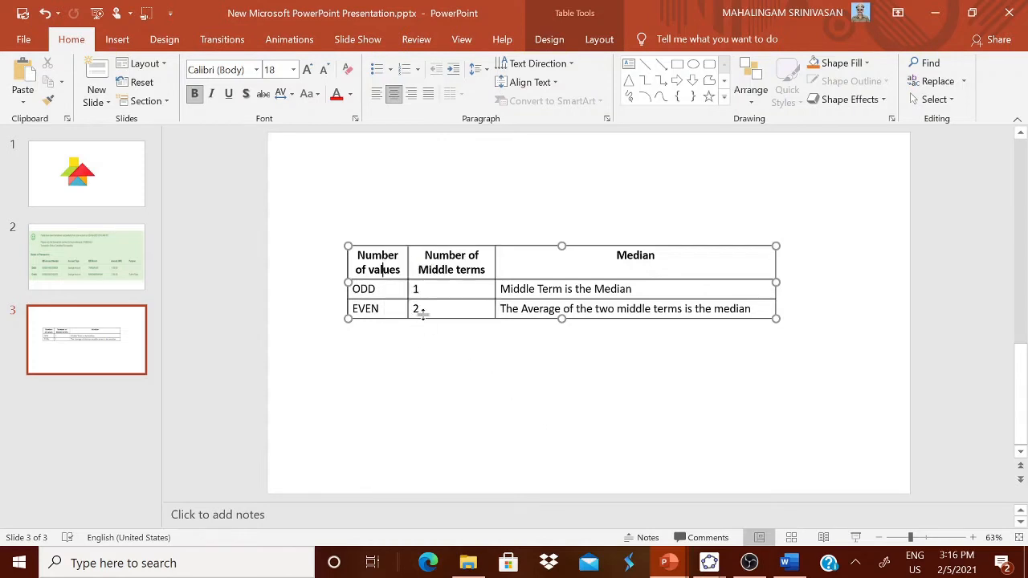
Step: Save the whole median rules table as the PNG picture Picture1.png on the Desktop, replacing the existing file
click(334, 283)
click(359, 251)
right_click(359, 239)
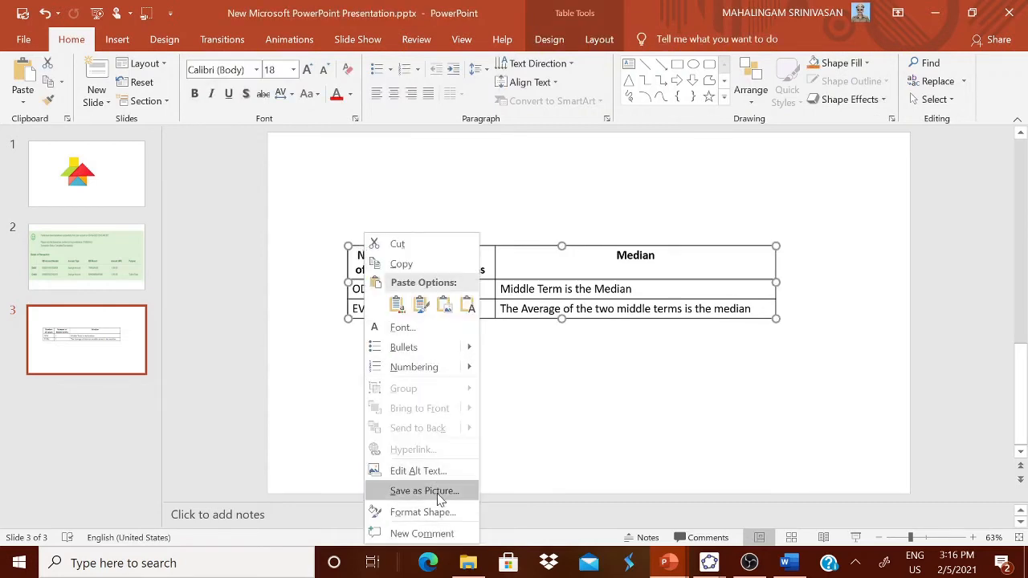
click(440, 489)
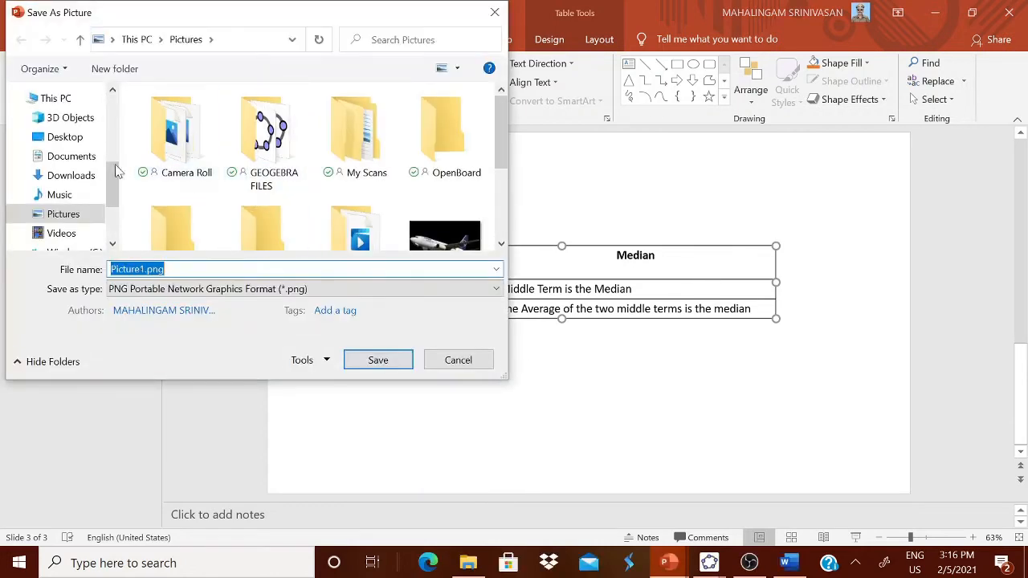
click(79, 138)
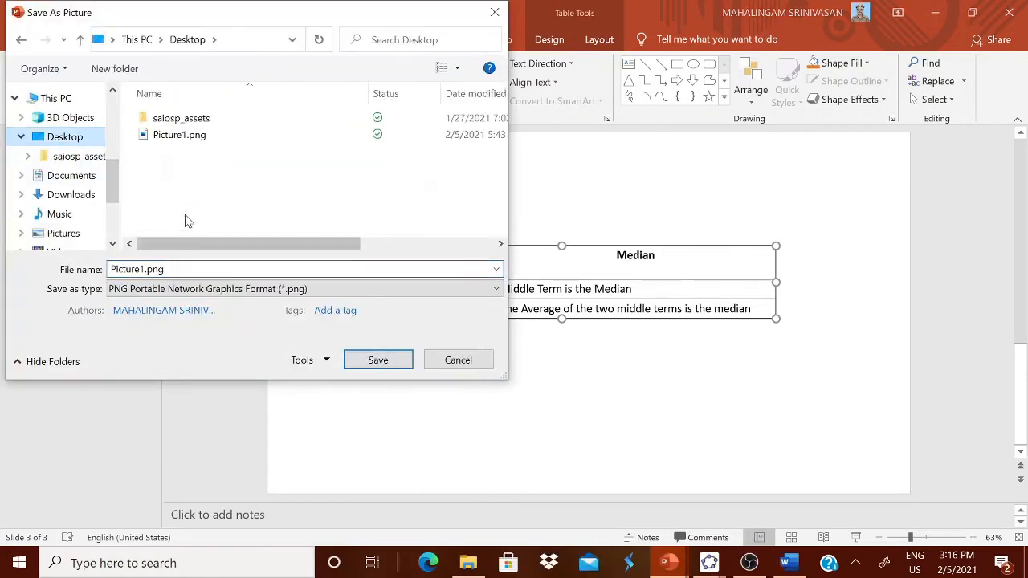
click(374, 359)
click(551, 283)
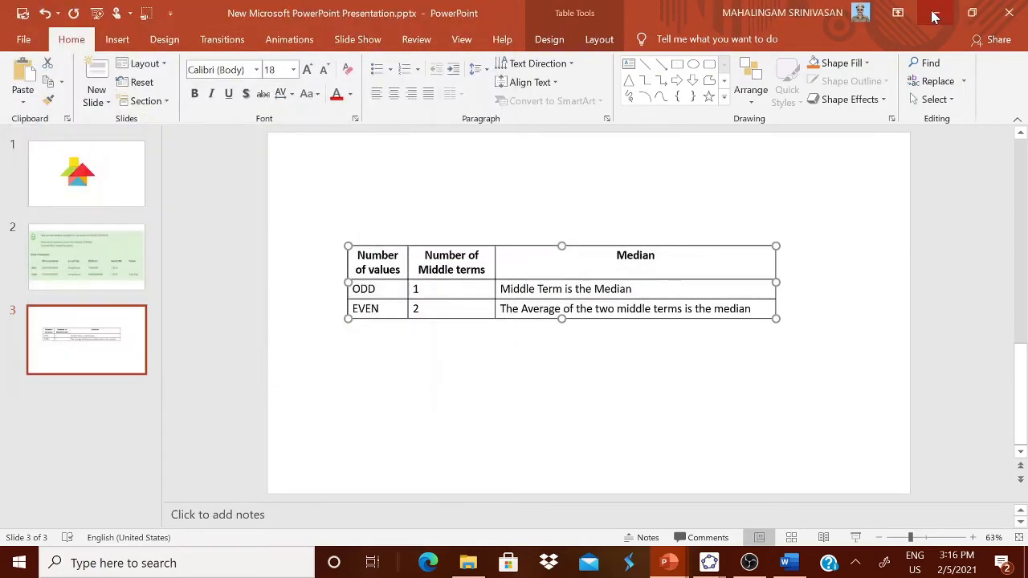
Step: Switch back to GeoGebra and insert the image Picture1.png from the Desktop into the worksheet
click(710, 563)
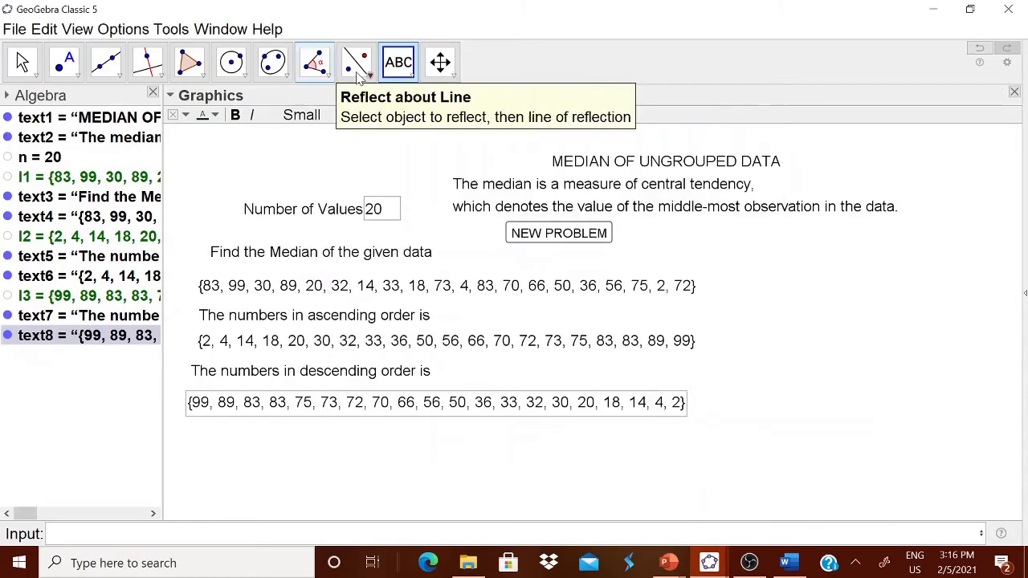
click(413, 75)
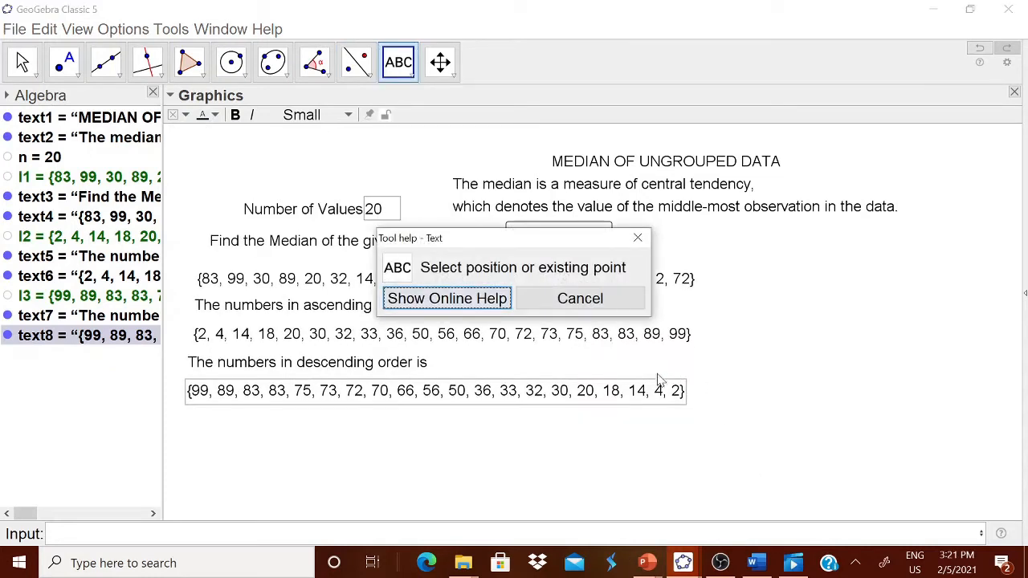
click(599, 302)
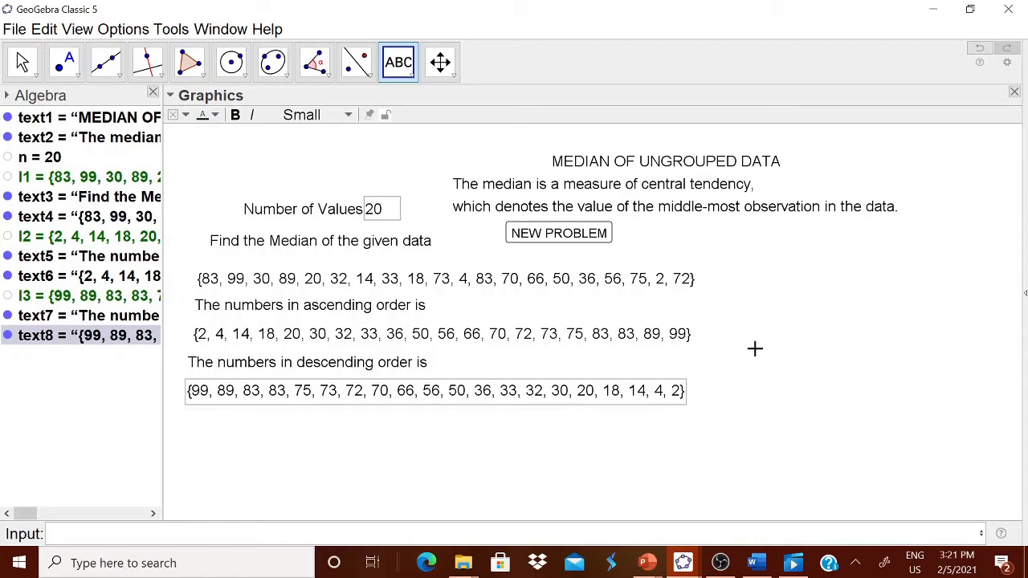
click(412, 77)
click(425, 168)
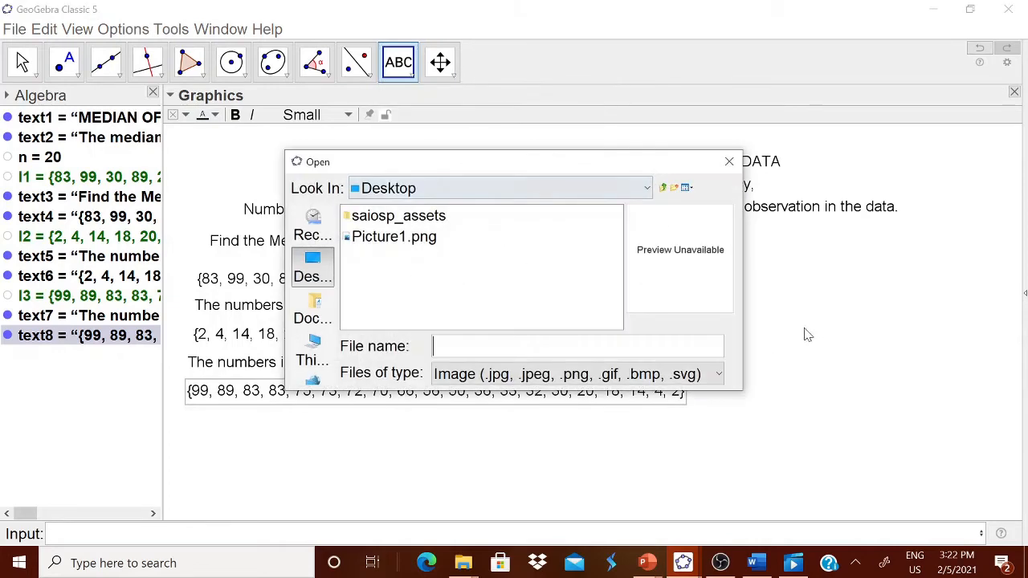
double_click(384, 240)
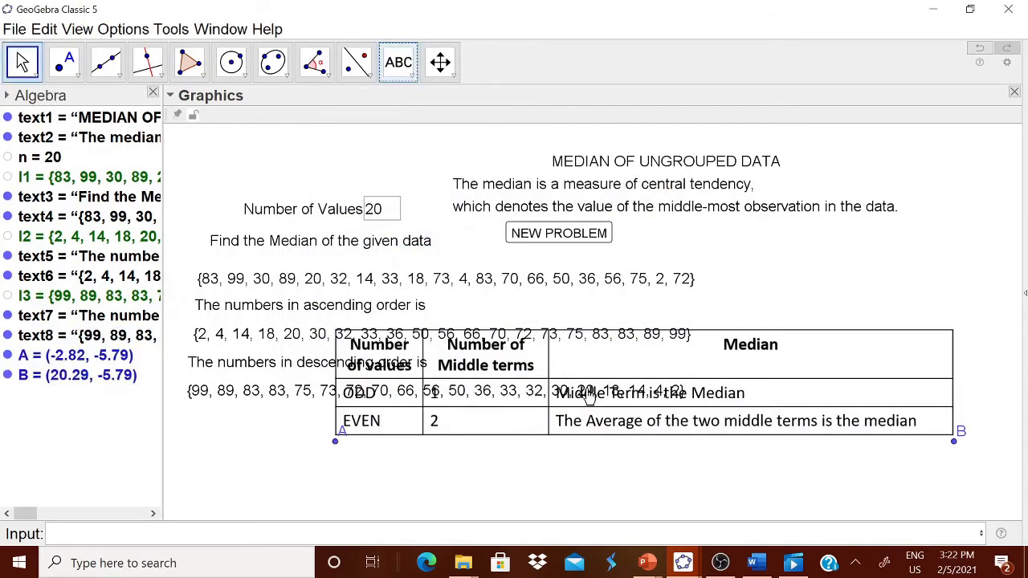
Step: Shrink the median rules table image to about 14 units wide and place it below the descending number list
drag(956, 443, 717, 438)
drag(611, 428, 966, 299)
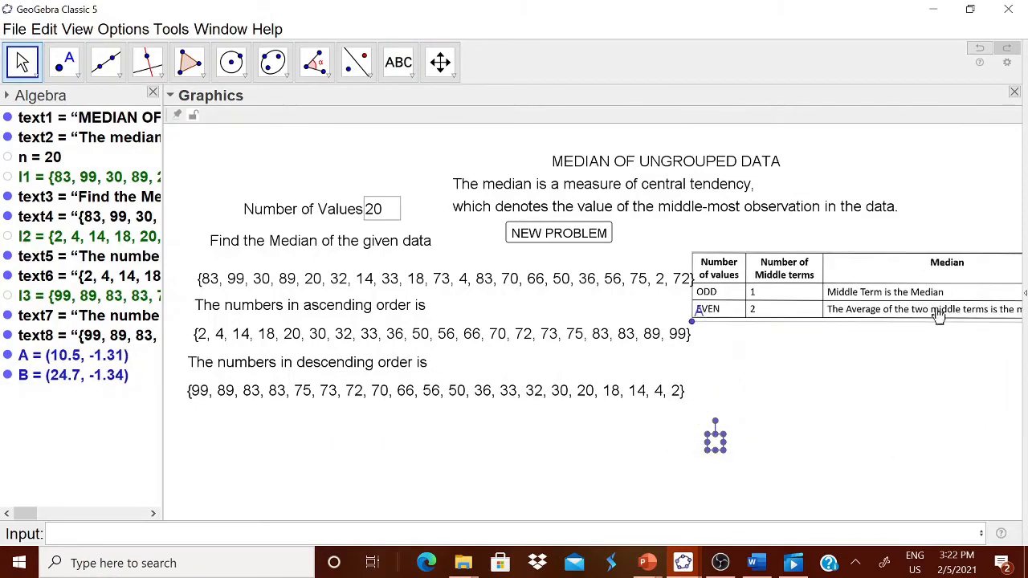
click(716, 448)
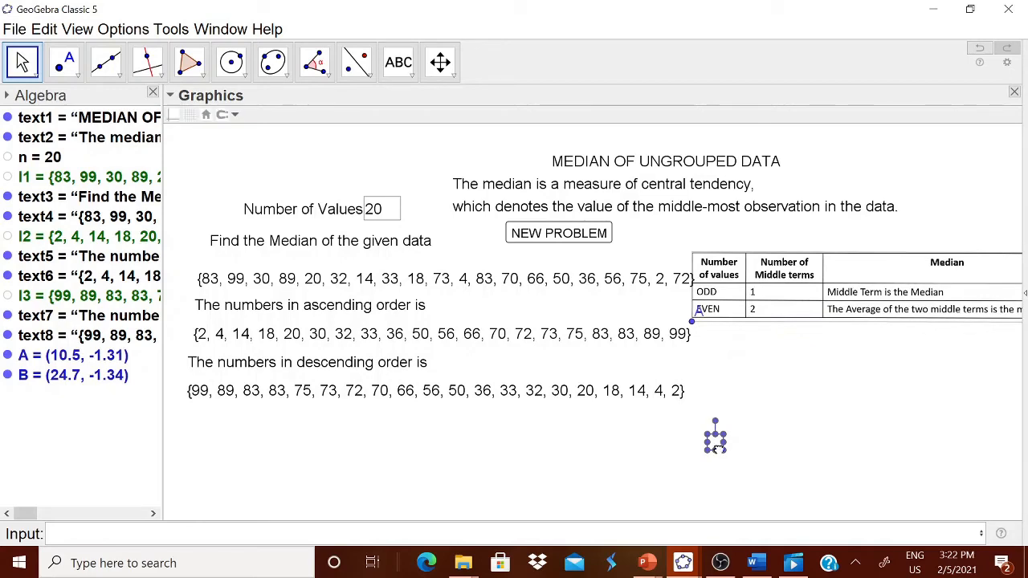
right_click(690, 325)
click(873, 397)
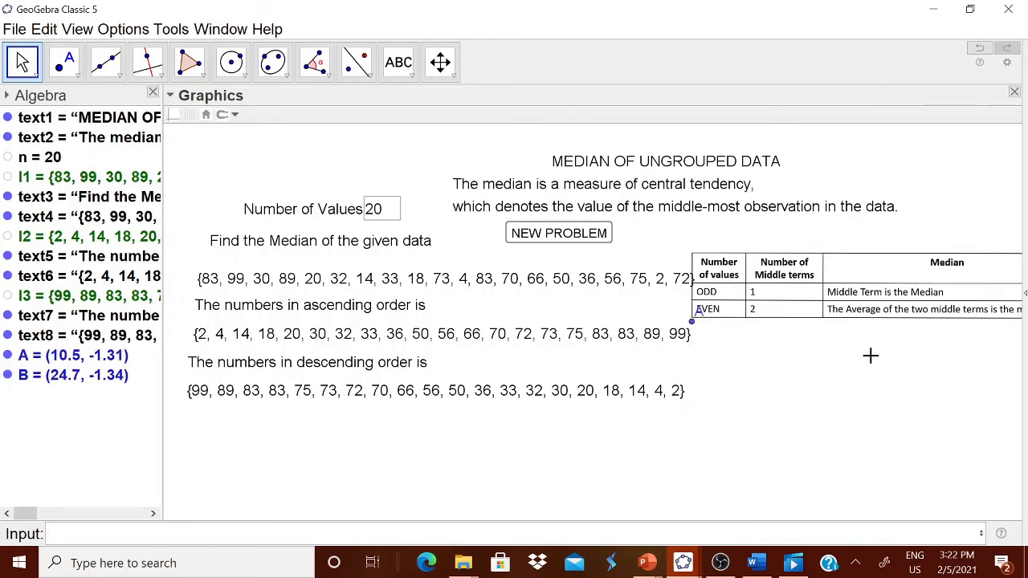
drag(872, 310, 439, 495)
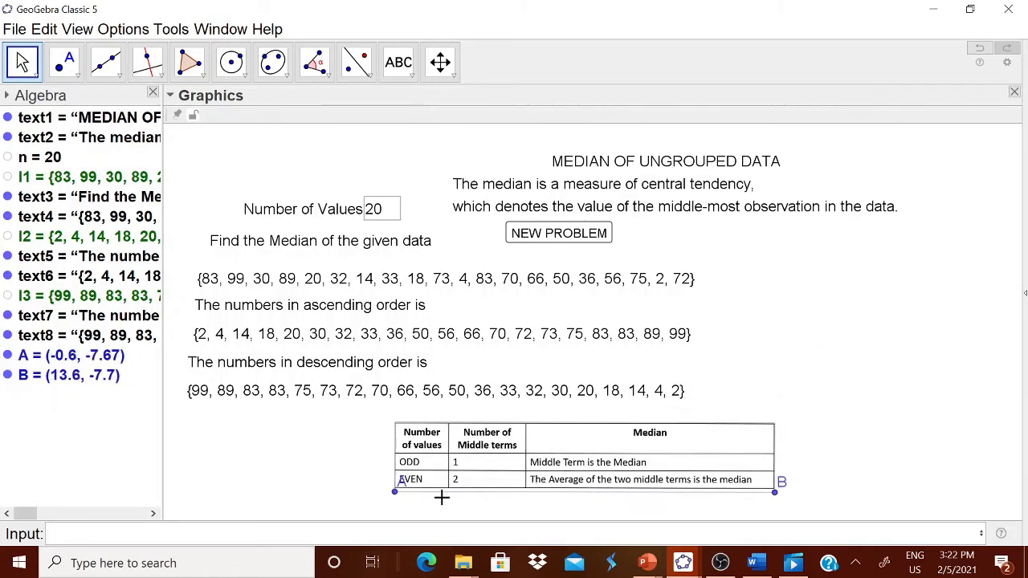
Step: Hide the table image's corner points A and B, and move the table to the right of the number lists
right_click(396, 497)
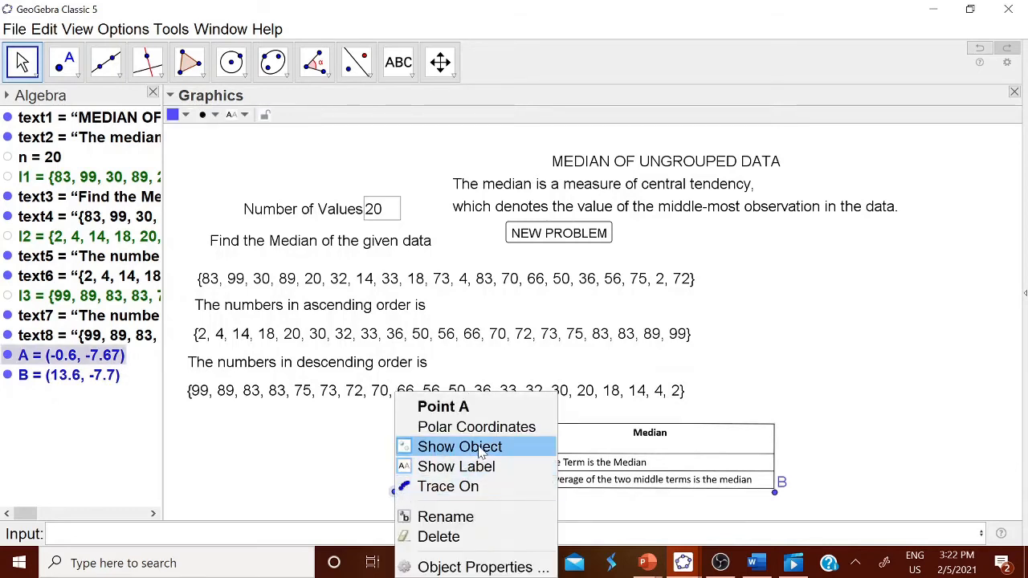
click(411, 445)
right_click(774, 494)
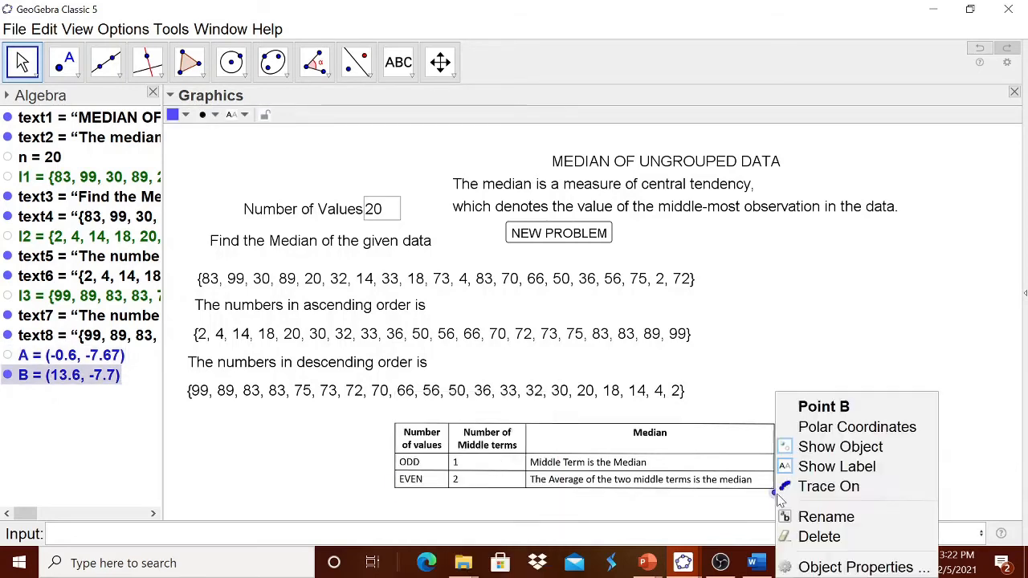
click(827, 451)
drag(739, 498, 993, 321)
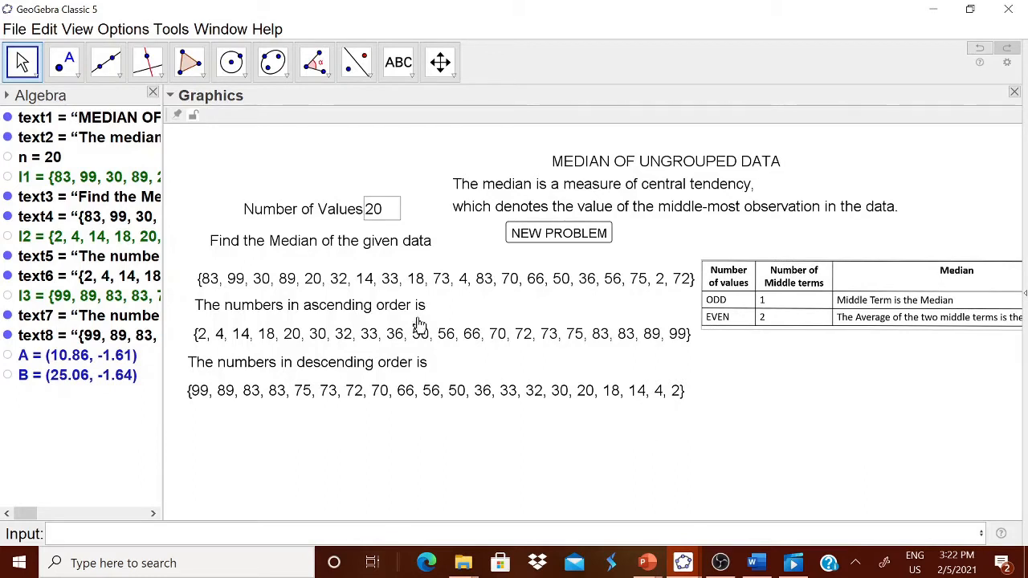
Step: Set the Number of Values to 21 to generate a data set with an odd number of terms
click(387, 215)
double_click(386, 212)
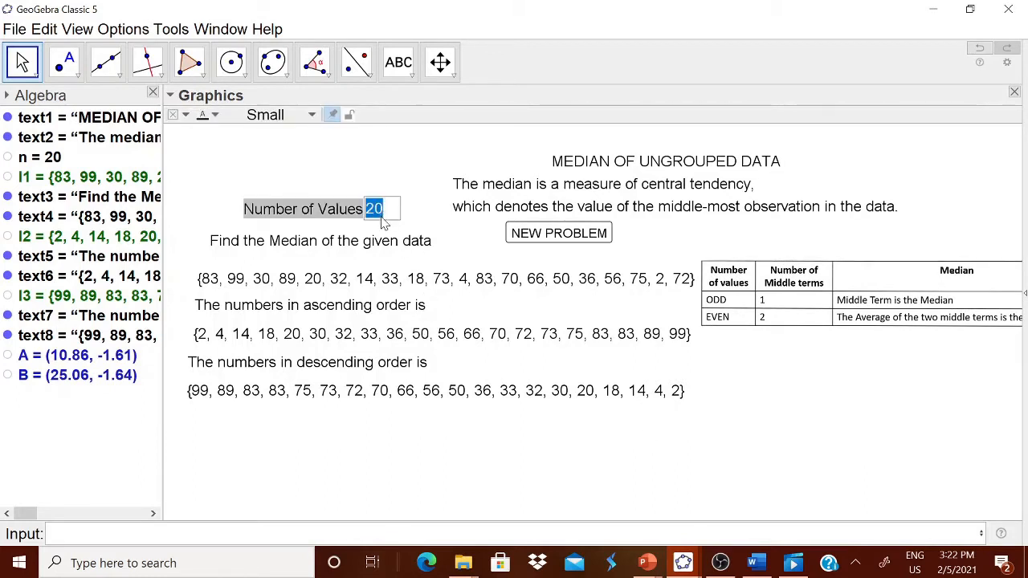
text(21)
key(Return)
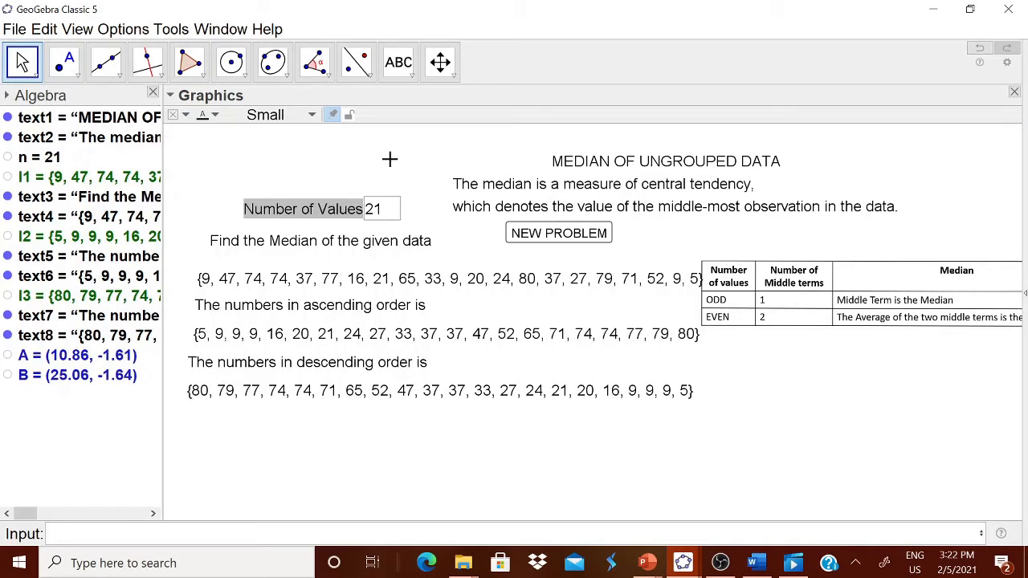
Step: Add the text "The number of terms n is odd" with n as a linked object, and place it below the descending number list
click(409, 81)
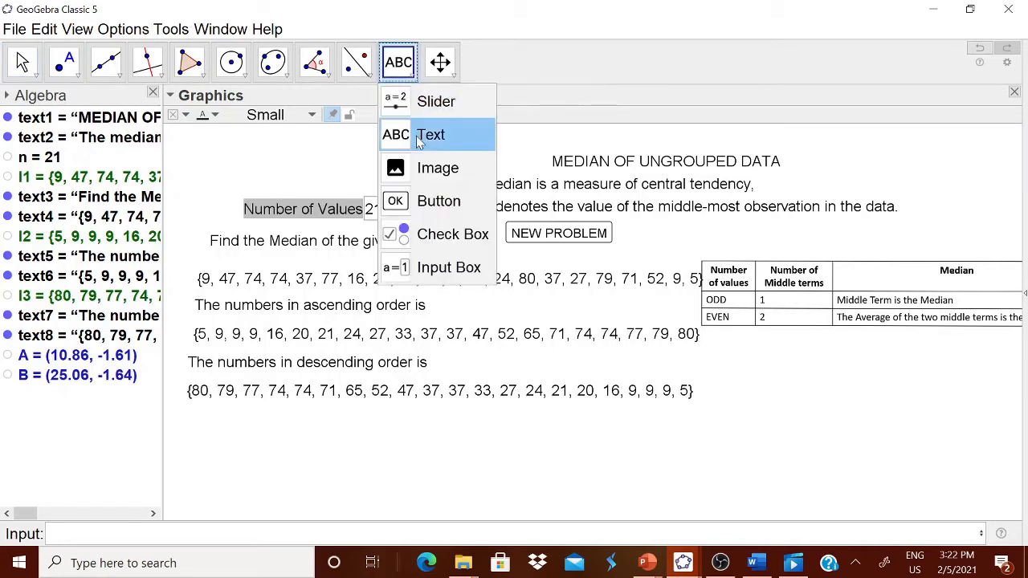
click(430, 134)
click(677, 480)
text(The number of terms)
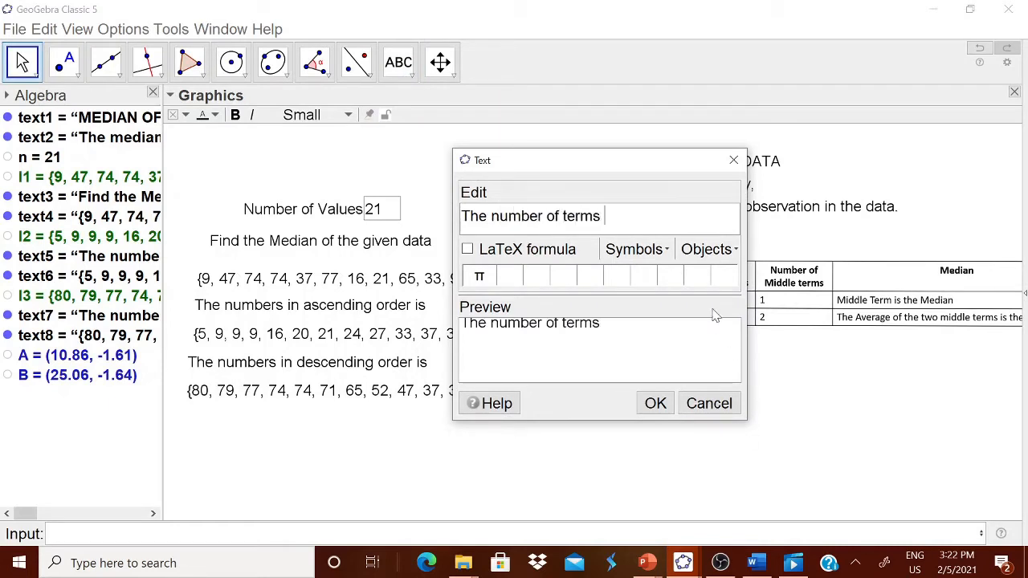
click(711, 255)
drag(771, 338, 770, 384)
click(707, 318)
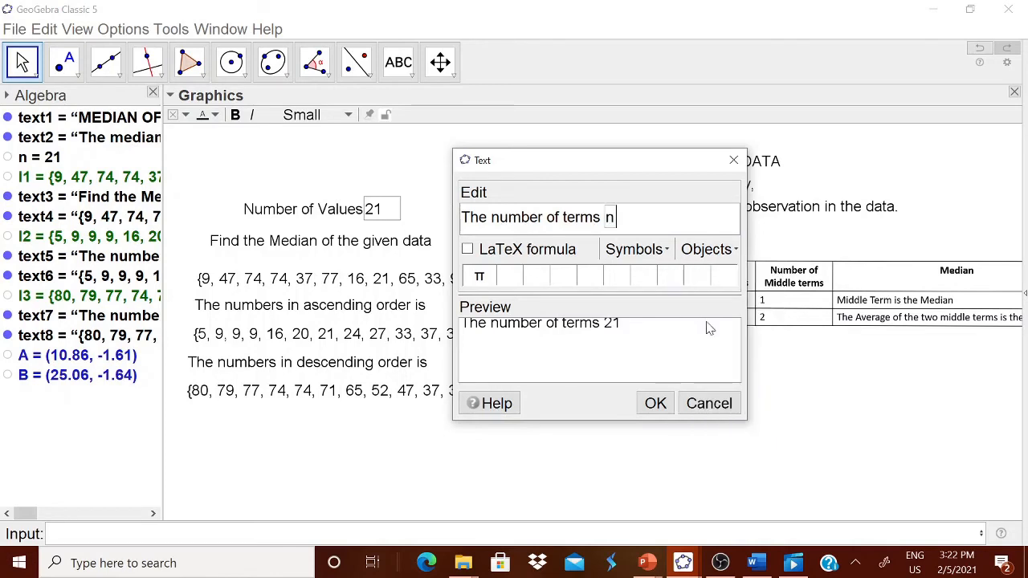
text(is odd)
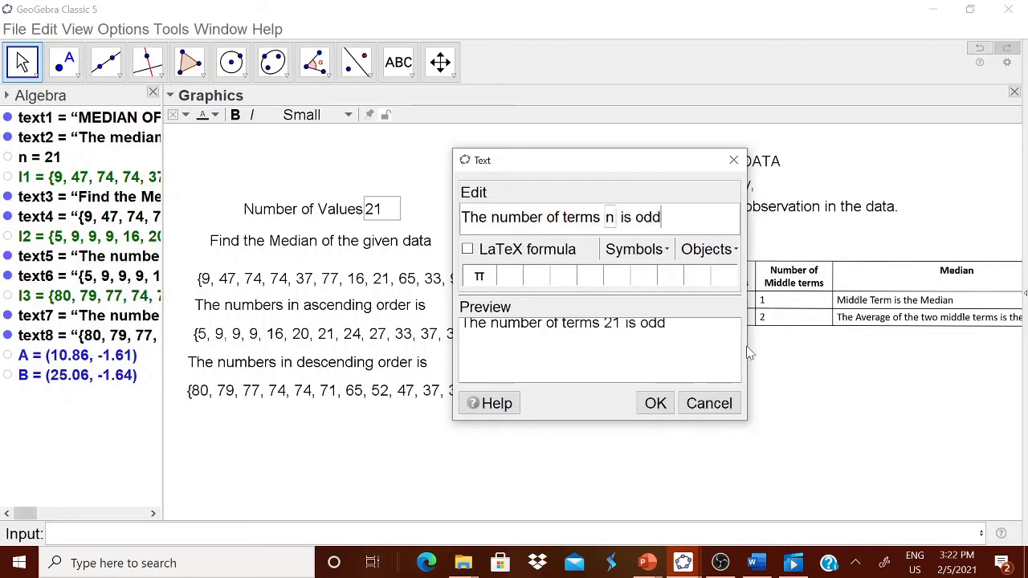
click(655, 403)
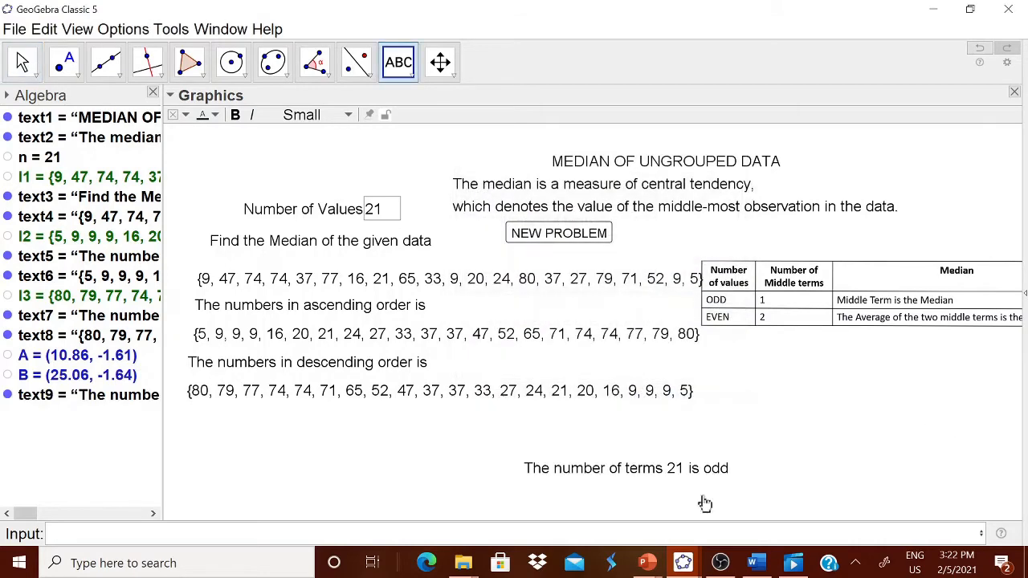
drag(431, 459, 287, 427)
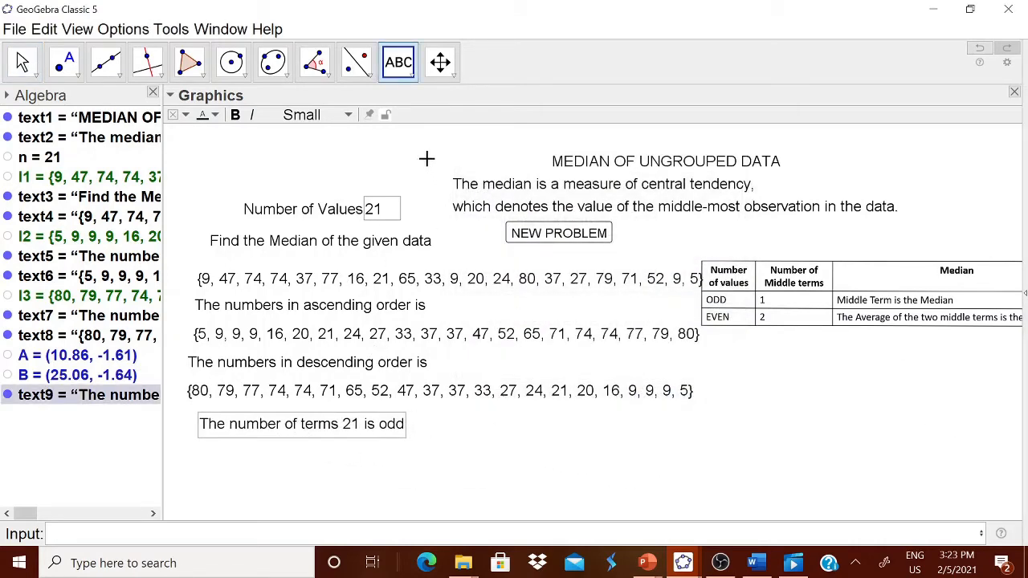
Step: Add the text "There is one middle term" and place it directly below the odd-number statement
click(413, 79)
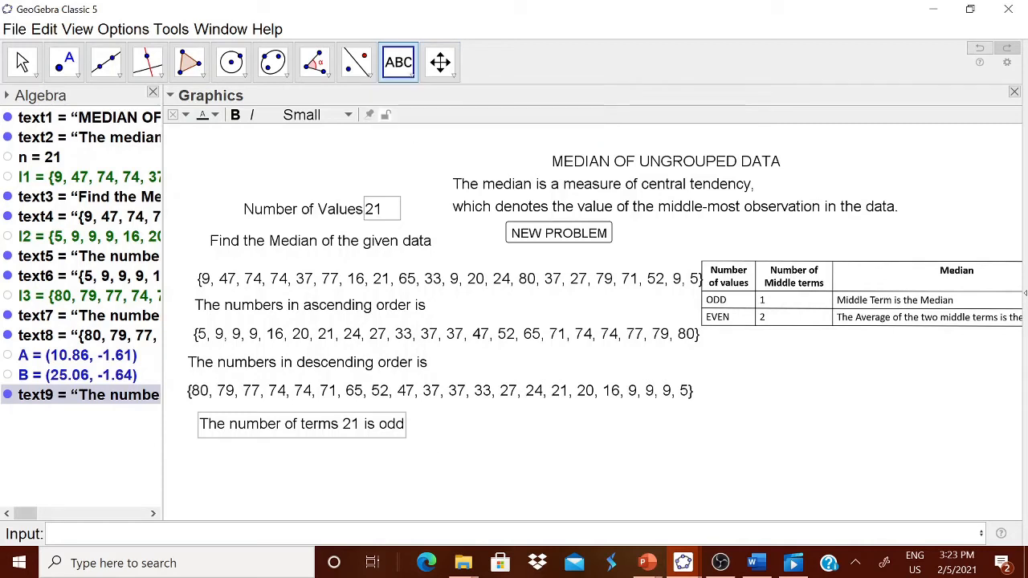
click(554, 477)
text(Thre)
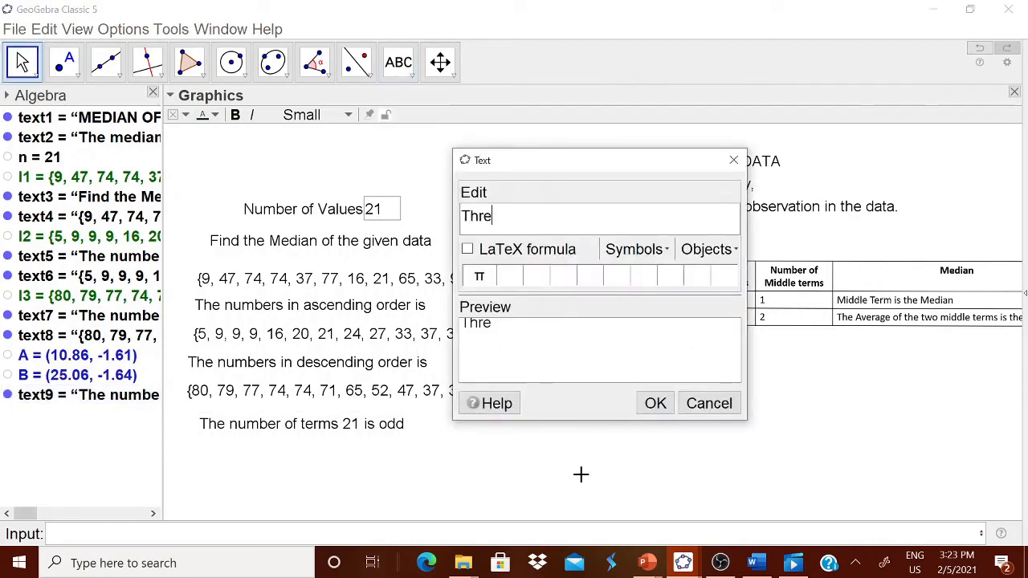
key(BackSpace)
key(BackSpace)
text(ere is o0nl)
key(BackSpace)
key(BackSpace)
key(BackSpace)
key(BackSpace)
text(one midd)
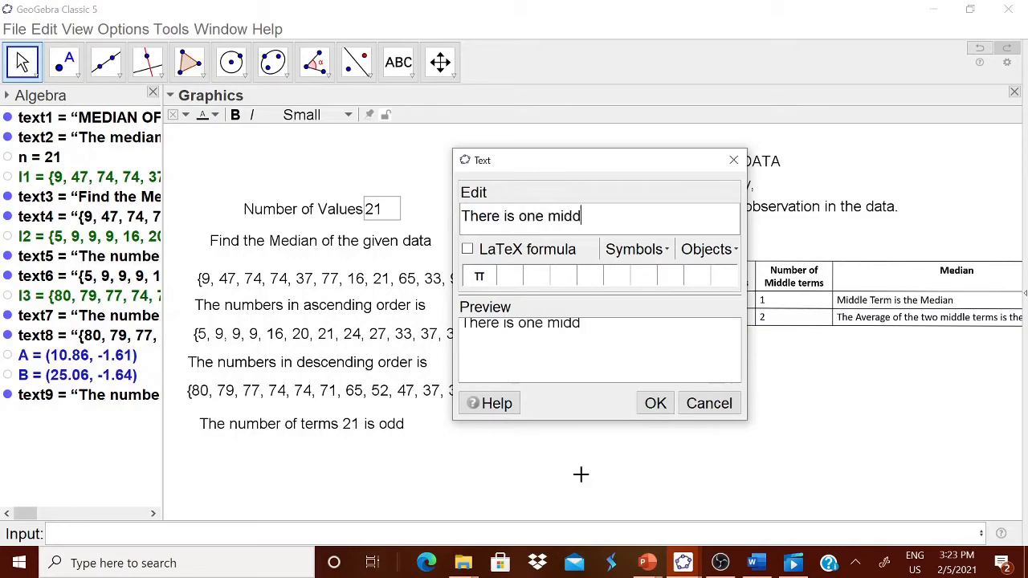
text(le term)
click(637, 403)
drag(583, 489, 238, 455)
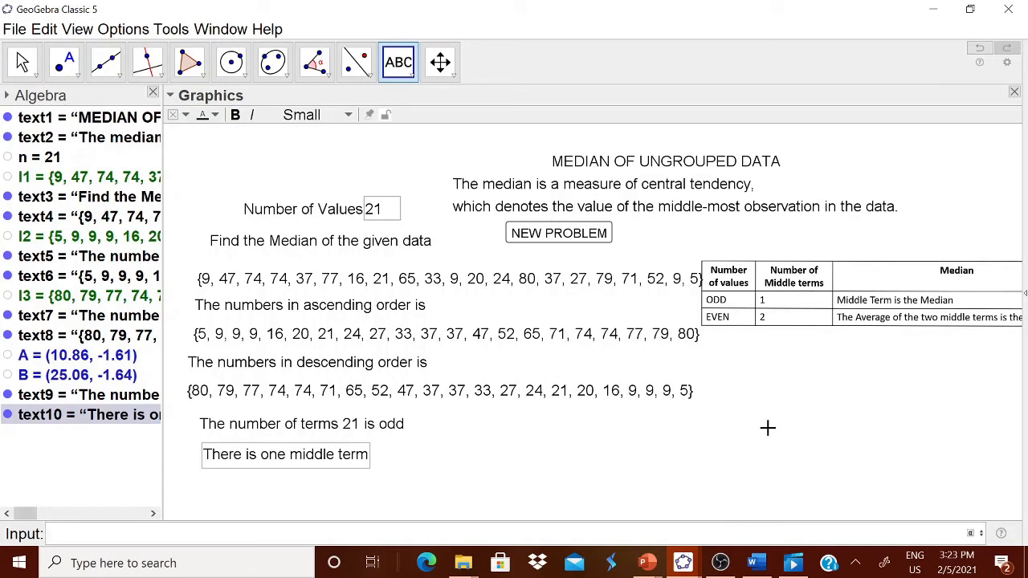
Step: Compute the quotient and remainder of n divided by 2 with the command Division(n, 2)
text(Divid)
key(BackSpace)
key(BackSpace)
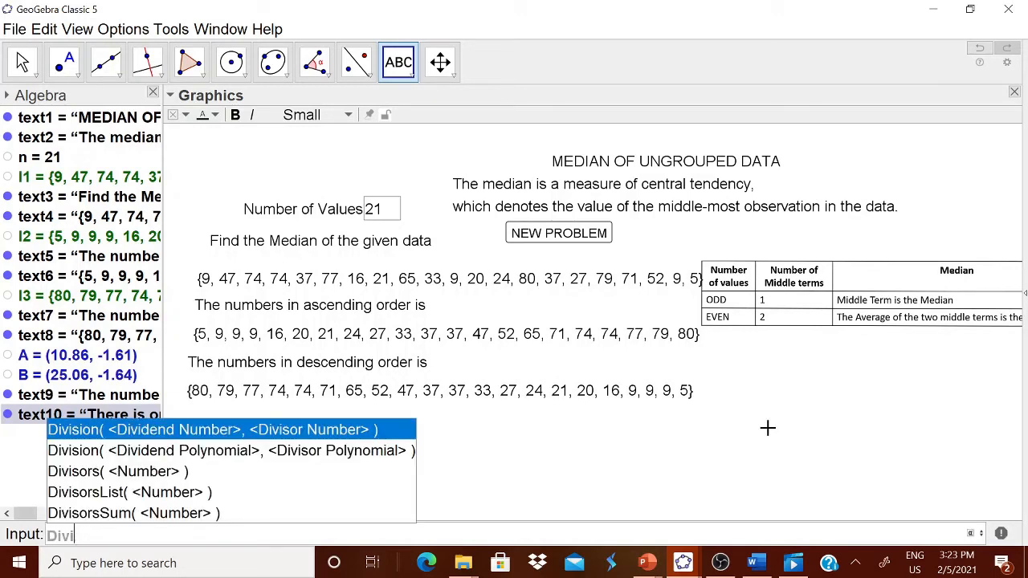
click(758, 564)
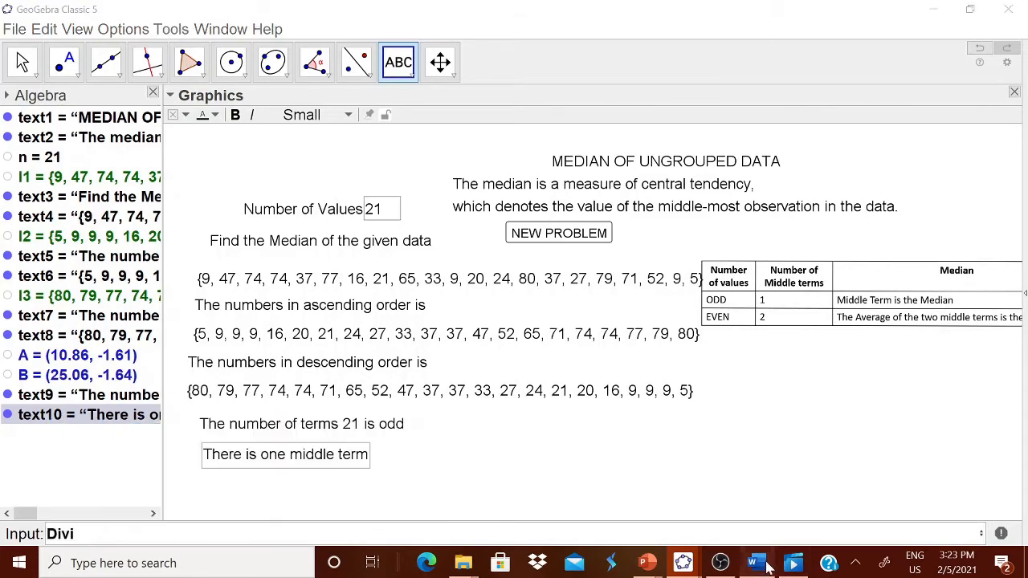
click(760, 565)
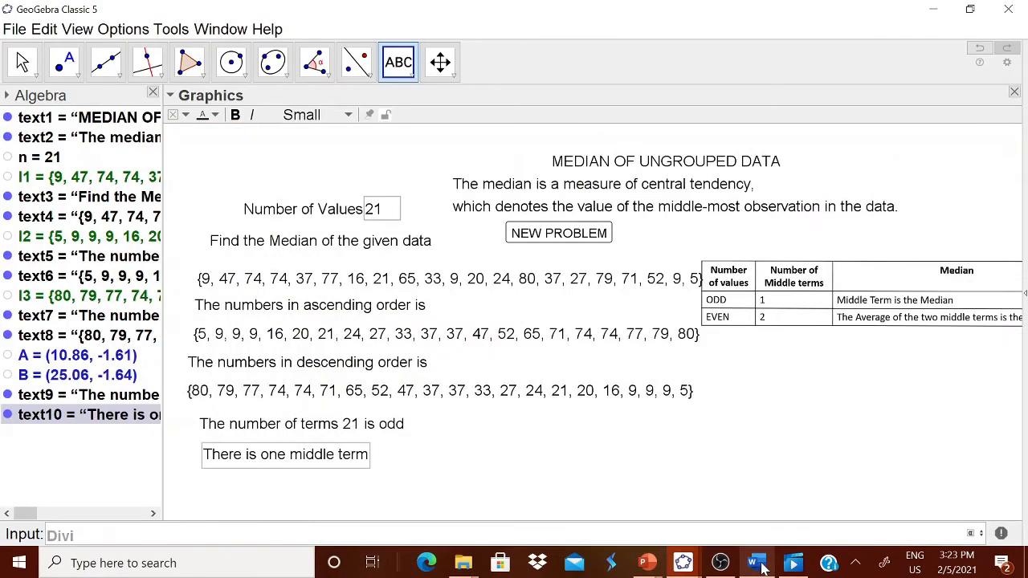
text(sion)
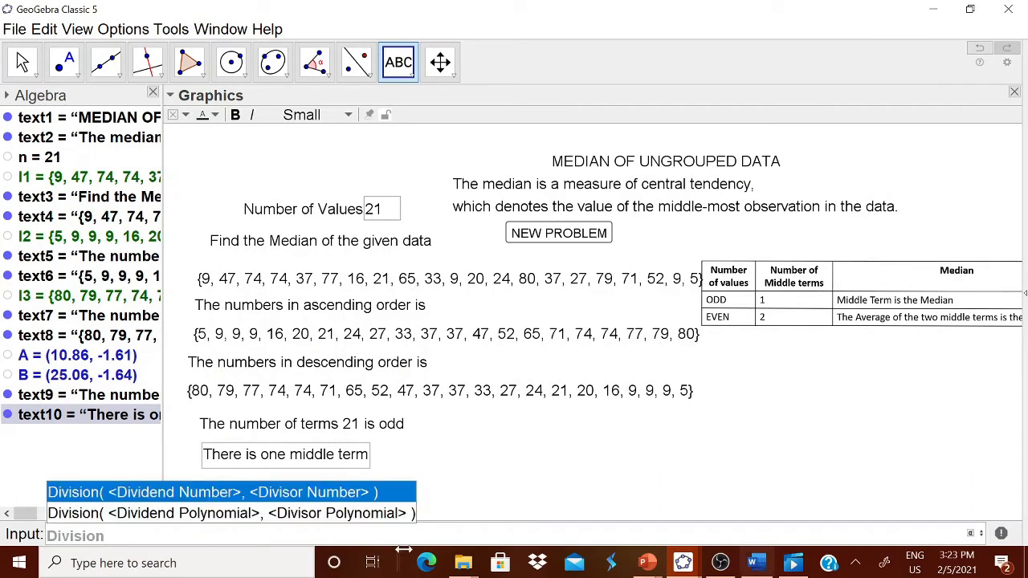
click(213, 491)
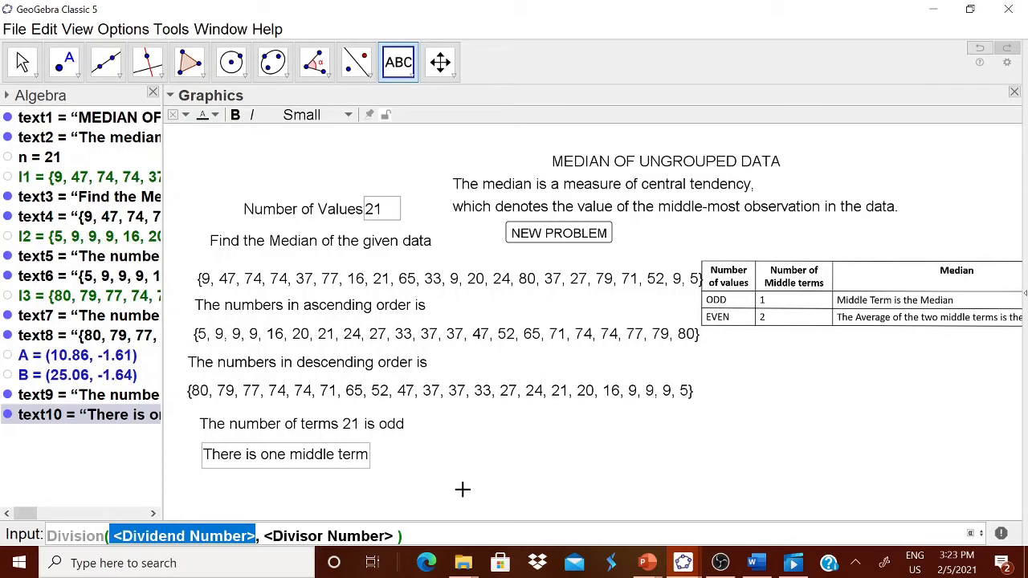
text(n)
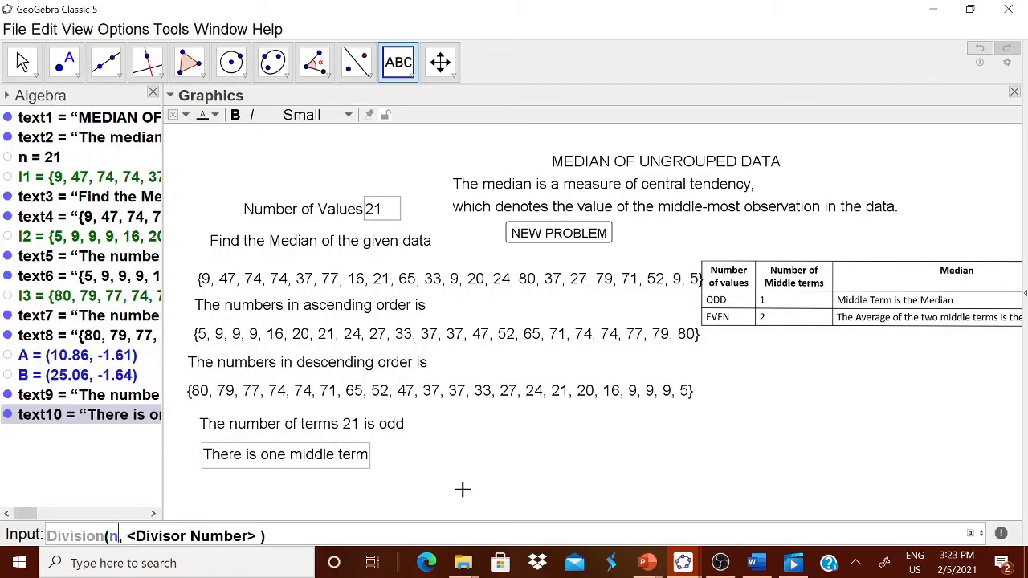
key(Tab)
text(2)
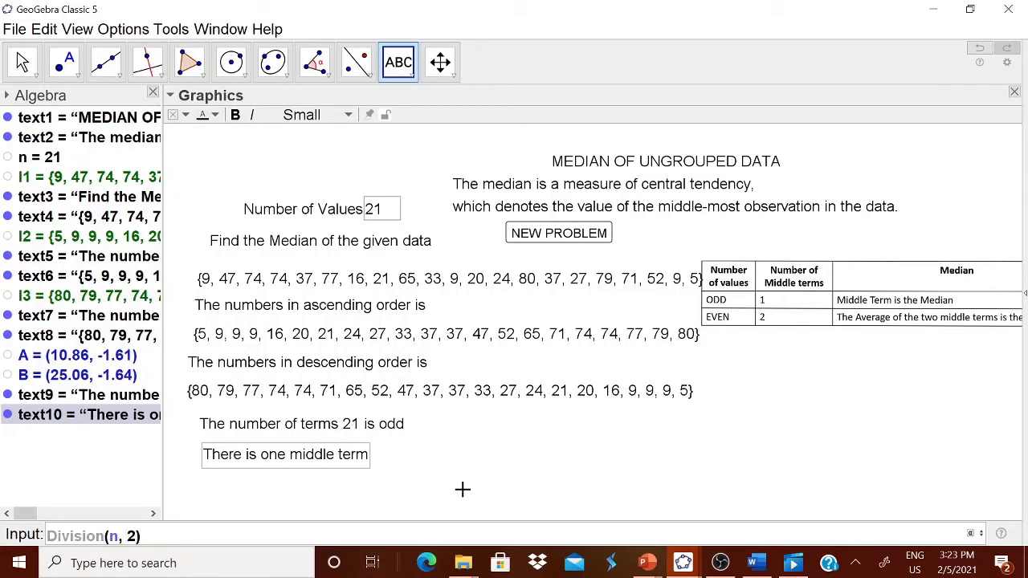
key(Return)
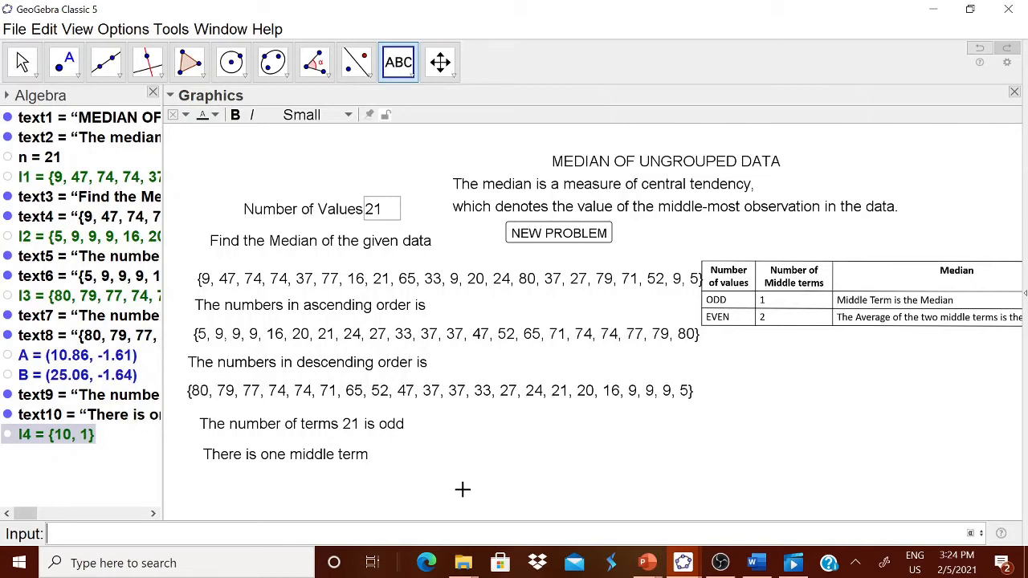
Step: Extract the remainder from the division result with the command Element(l4, 2)
text(Element()
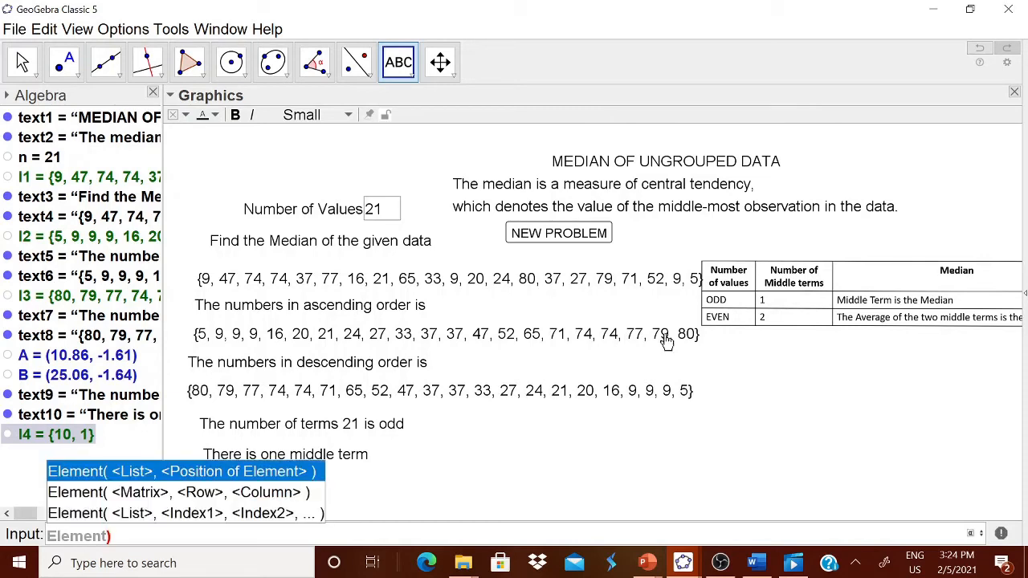
click(113, 480)
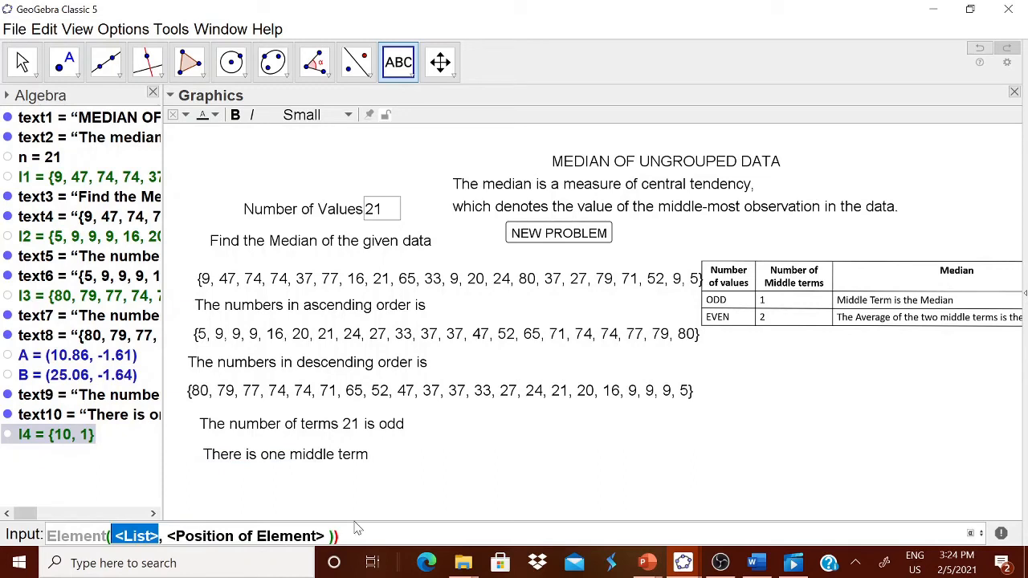
key(BackSpace)
text(l4)
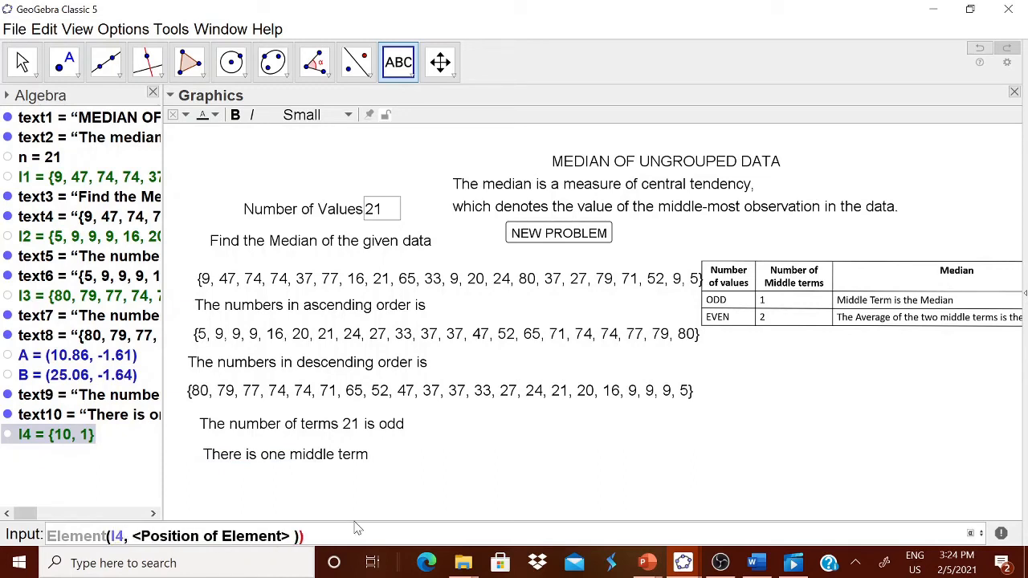
key(Tab)
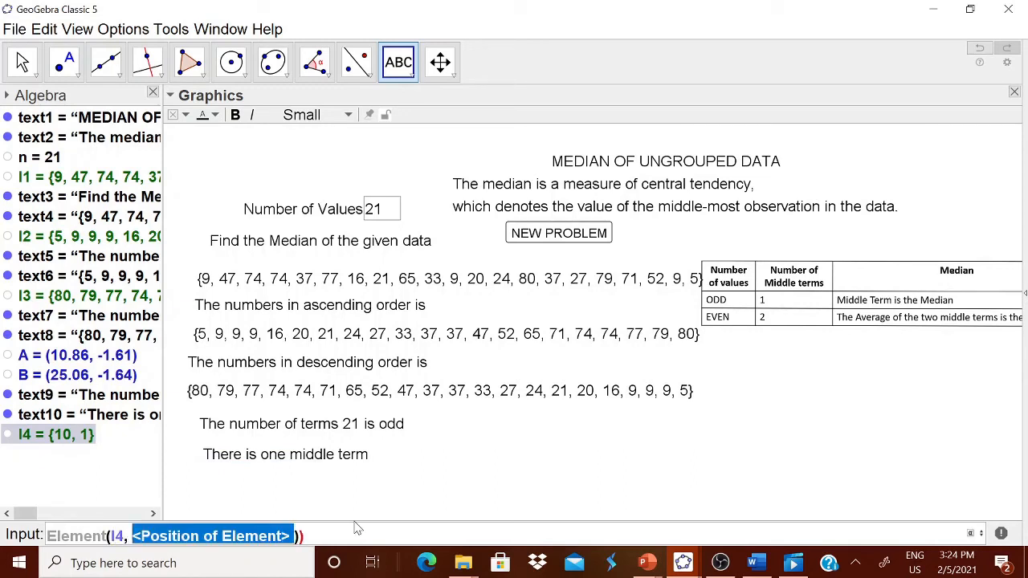
text(2)
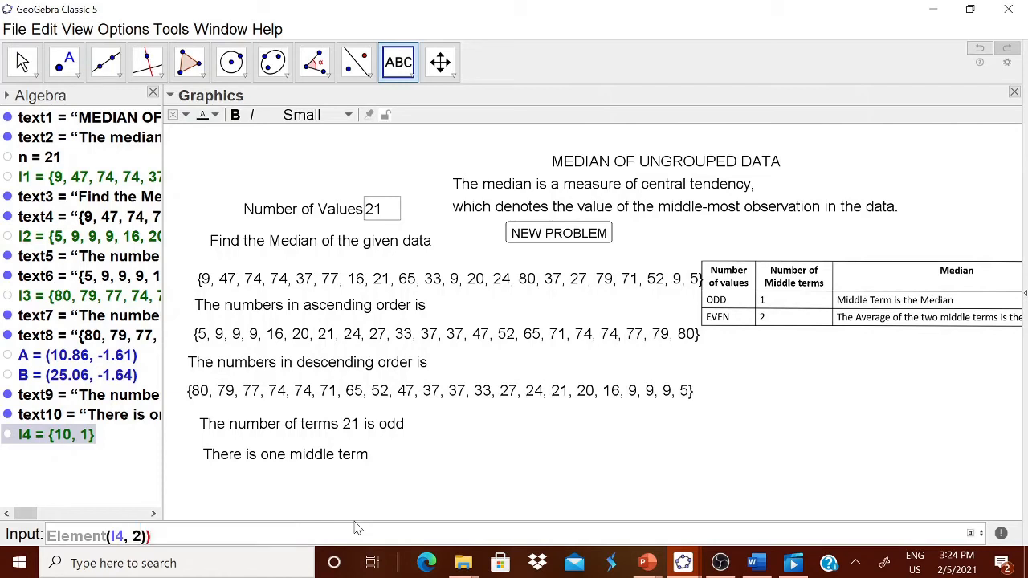
key(BackSpace)
key(Return)
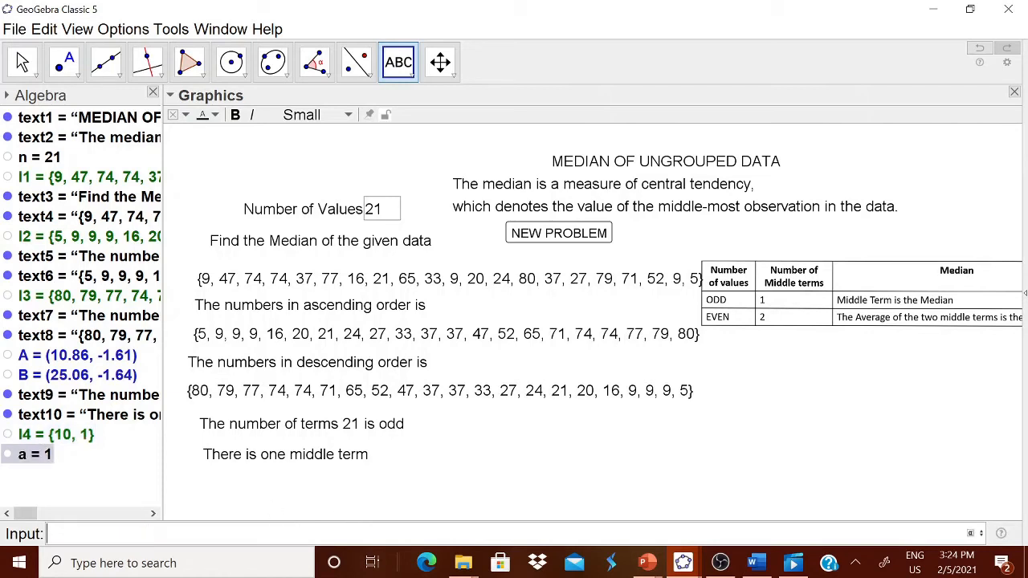
Step: Set the Number of Values to 22 to test the remainder for an even number of terms
click(383, 218)
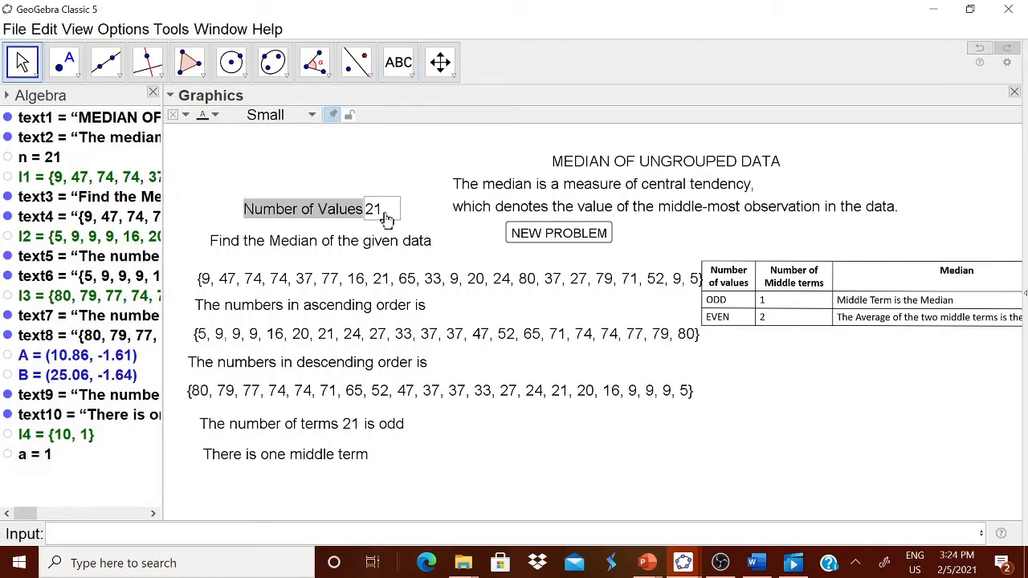
drag(366, 210, 389, 216)
text(22)
key(Return)
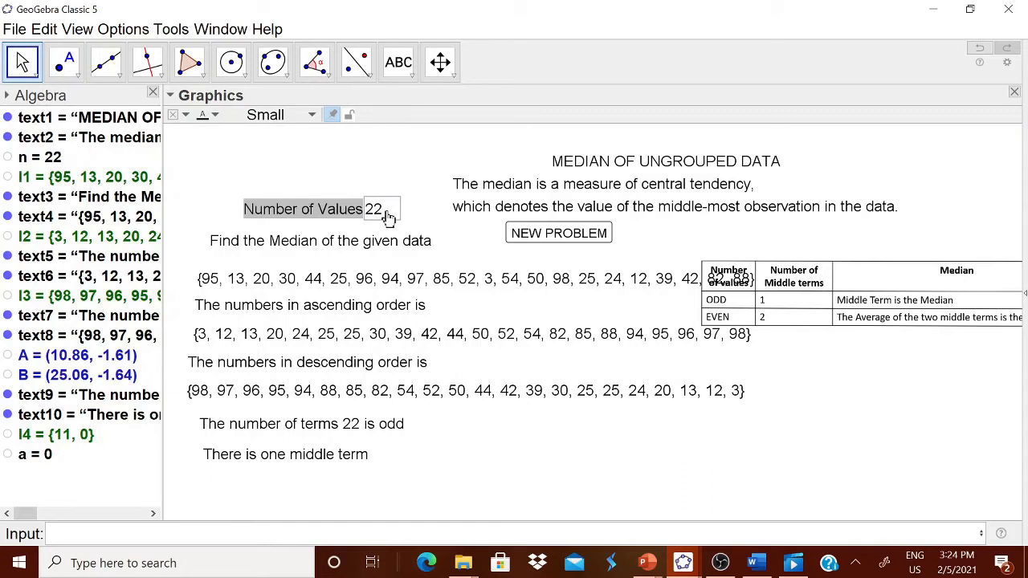
Step: Set the Number of Values to 23
double_click(387, 215)
text(23)
key(Return)
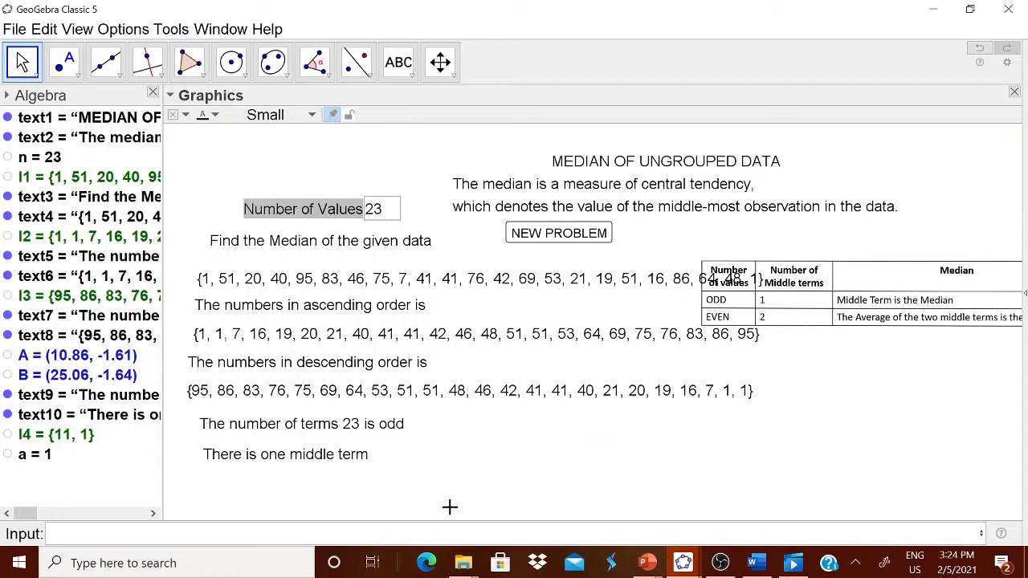
Step: Make the statement that the number of terms is odd show only under the condition a==1
right_click(295, 434)
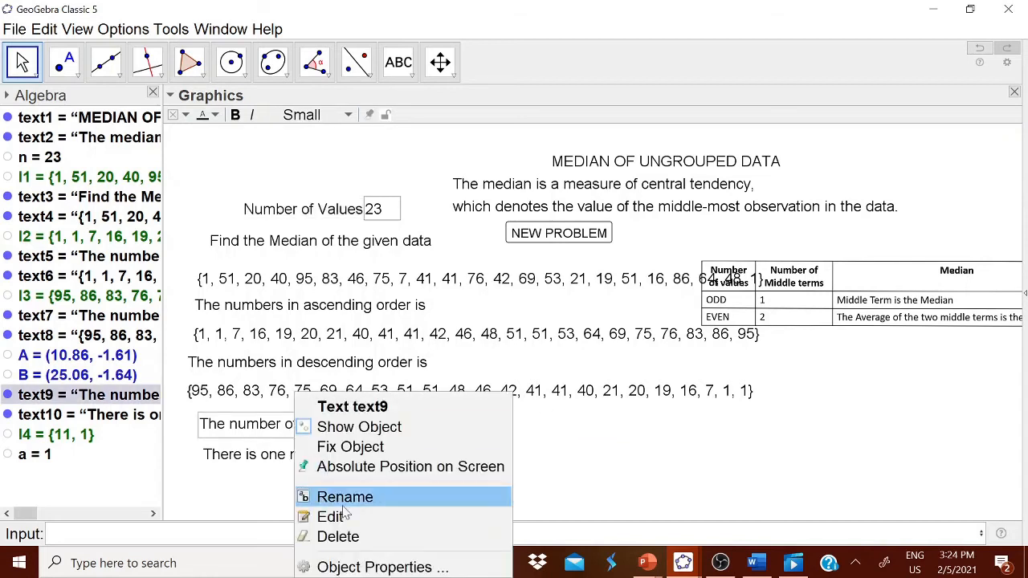
click(372, 564)
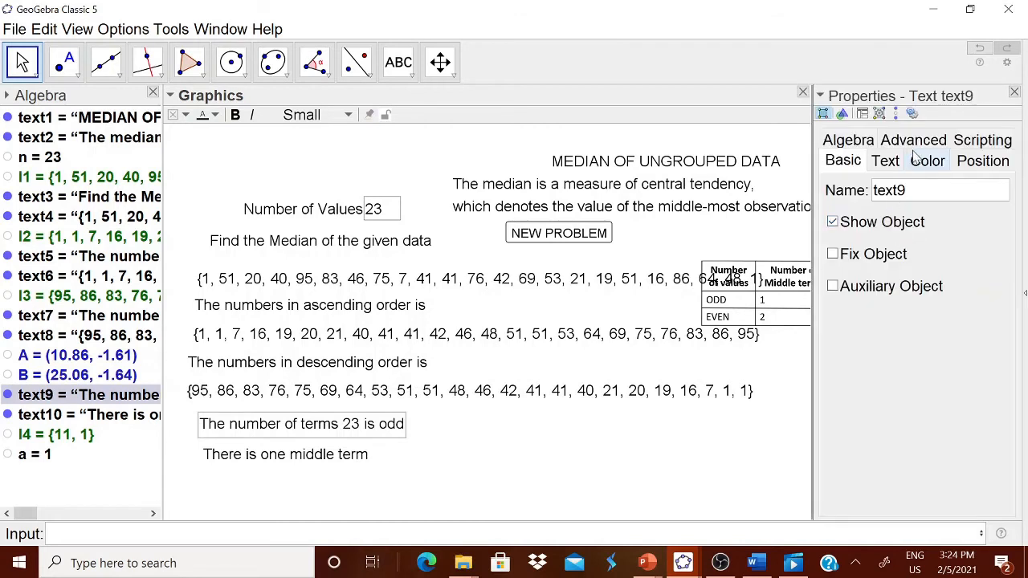
click(916, 140)
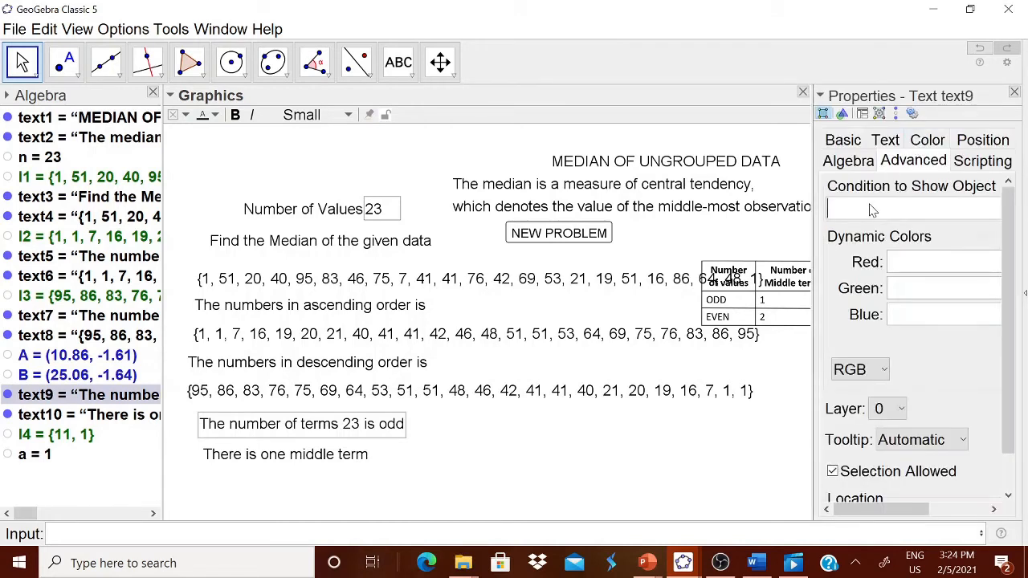
text(a==1)
key(Return)
click(1015, 92)
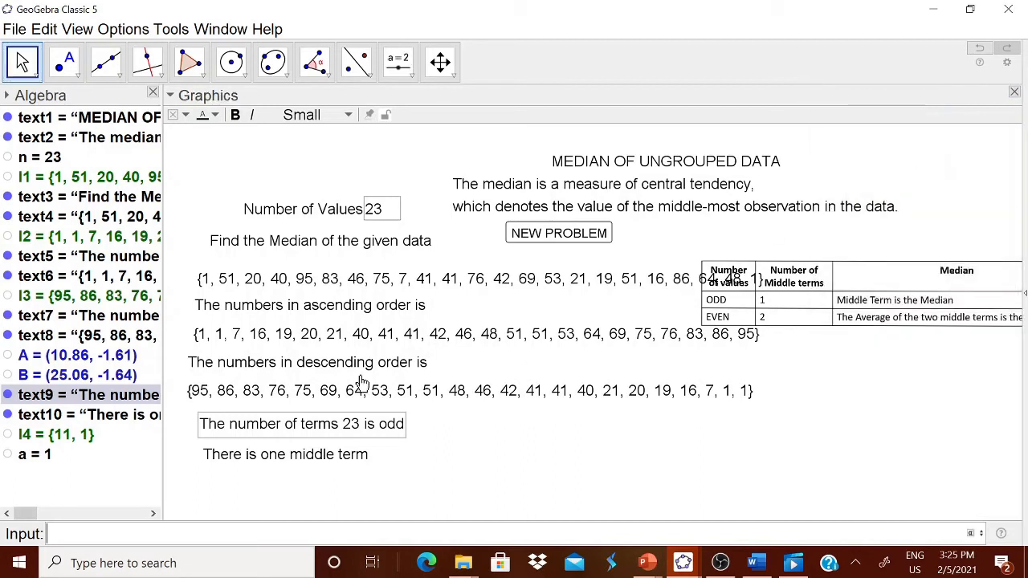
Step: Make the text "There is one middle term" show only when a equals 1
right_click(246, 455)
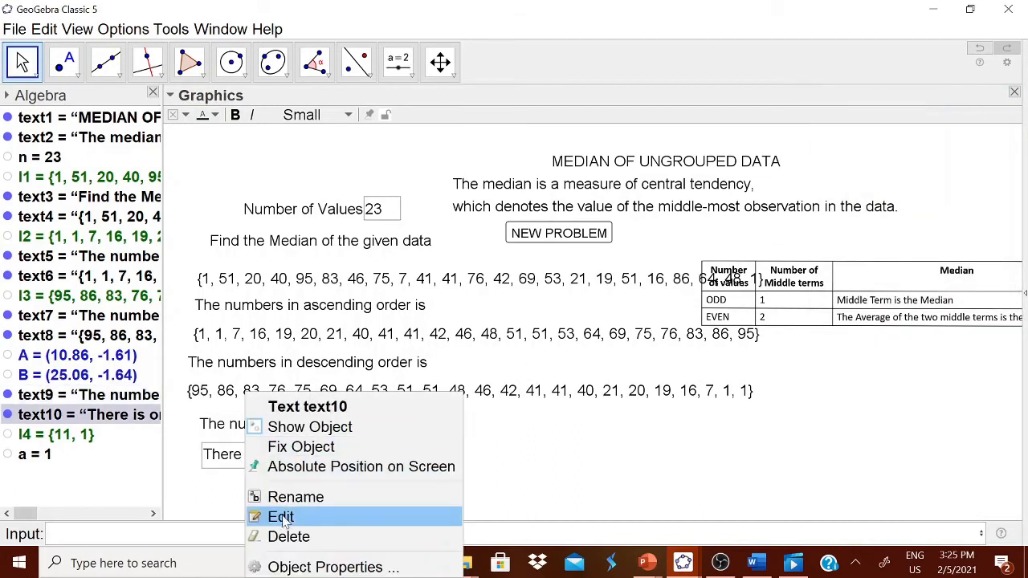
click(301, 568)
text(a)
text(=1)
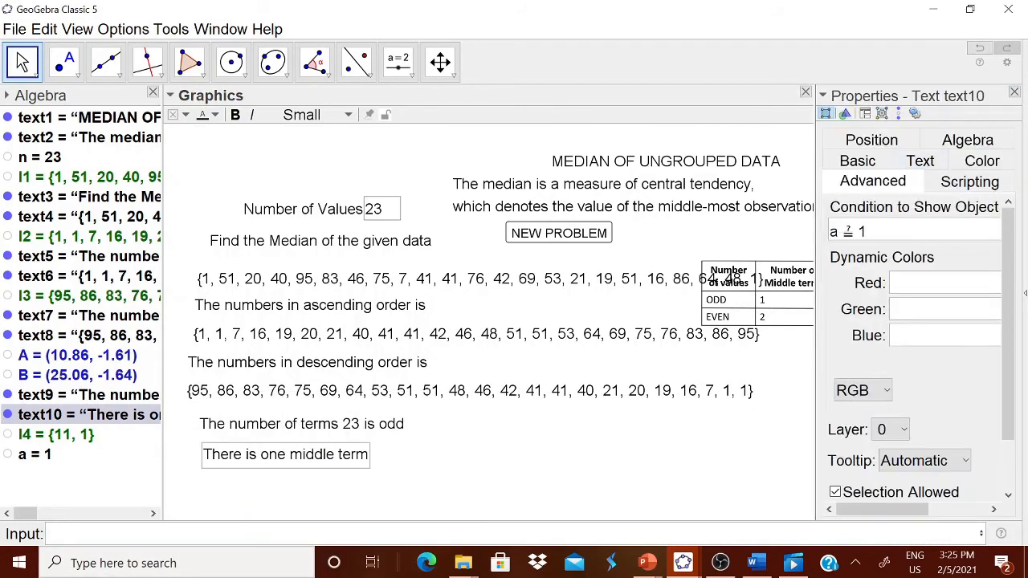
click(1015, 96)
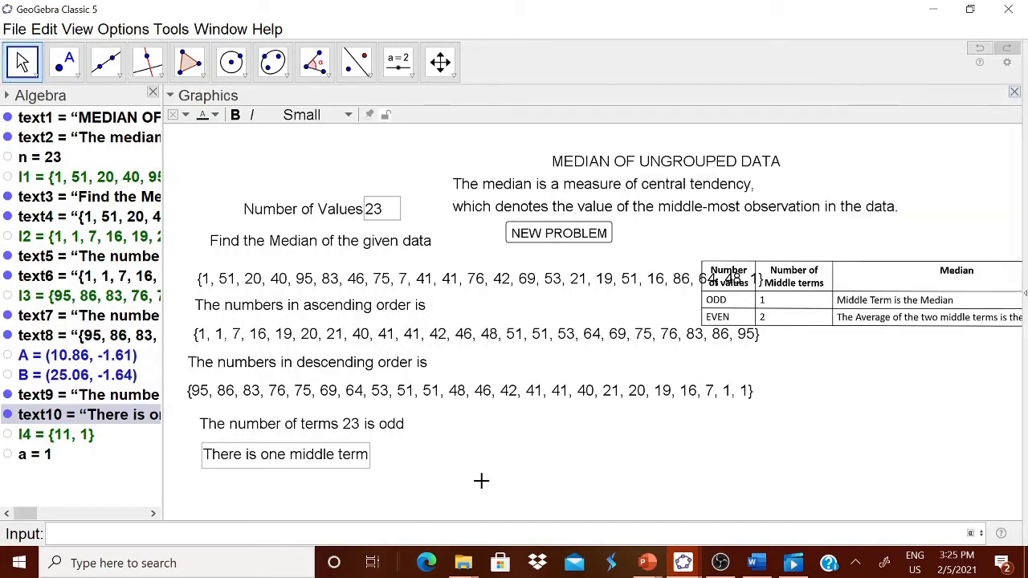
click(435, 483)
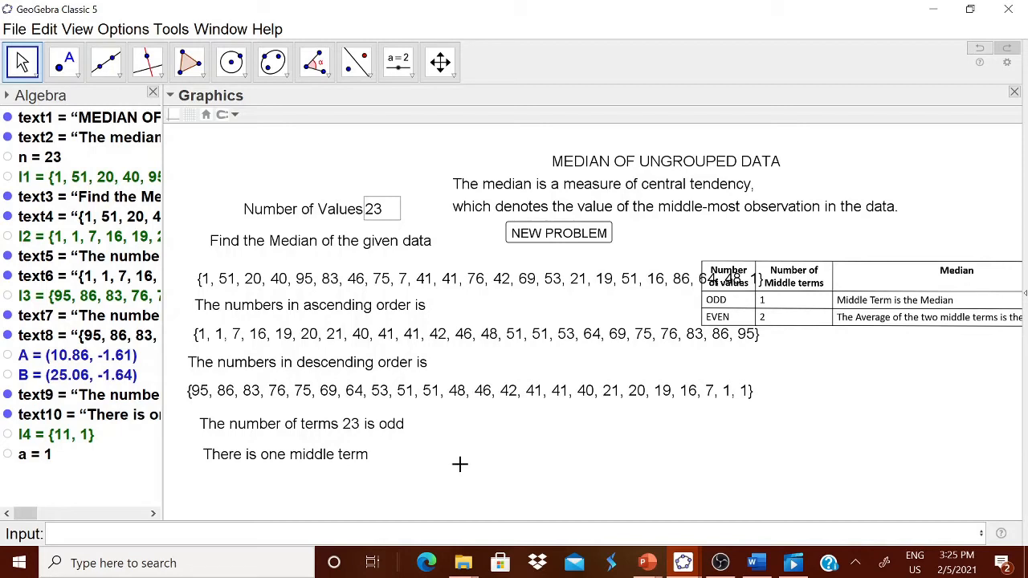
Step: Compute the position of the middle term with the expression (n+1)/2
click(321, 533)
click(755, 563)
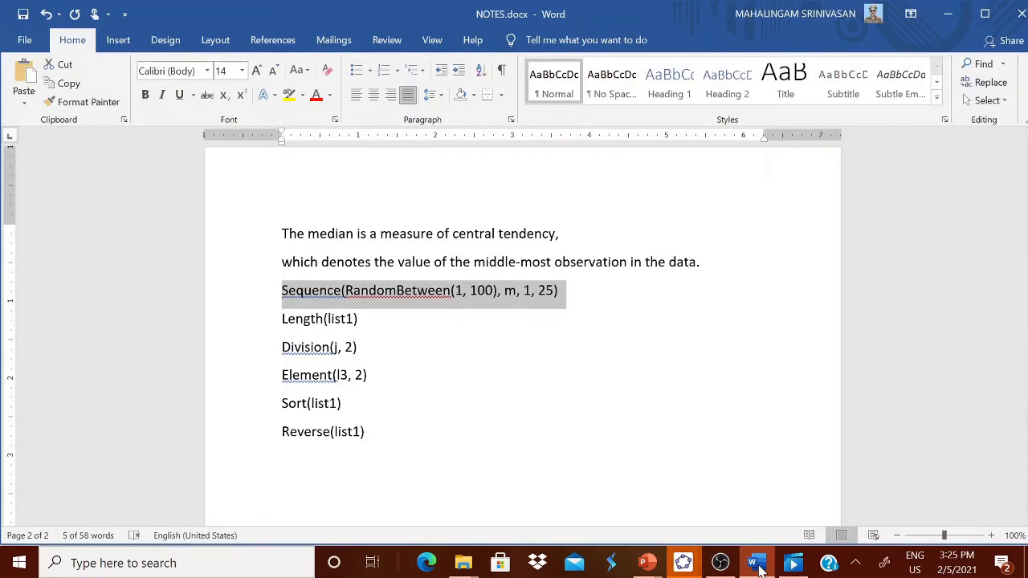
click(758, 565)
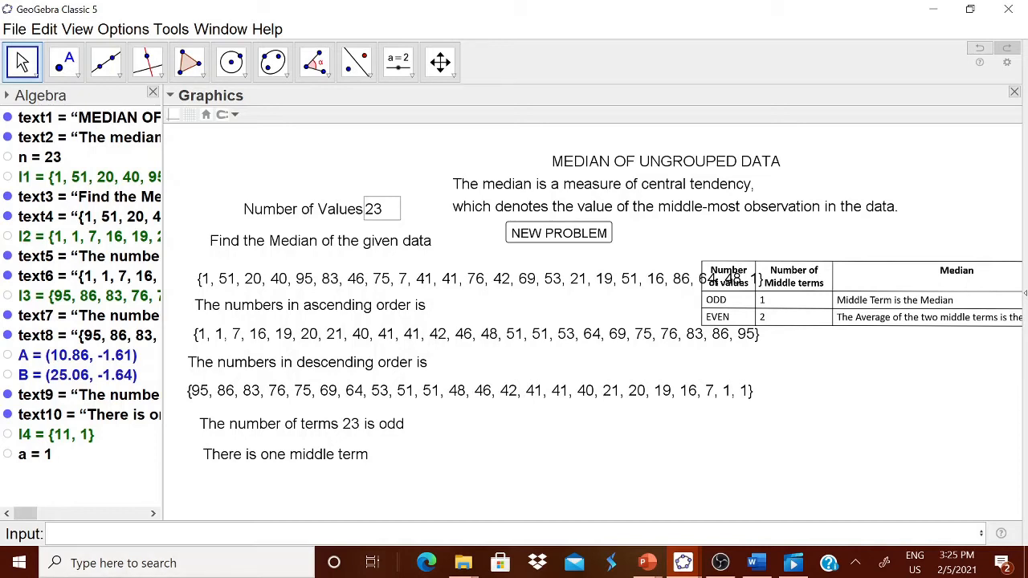
text((n+1)/2)
key(Return)
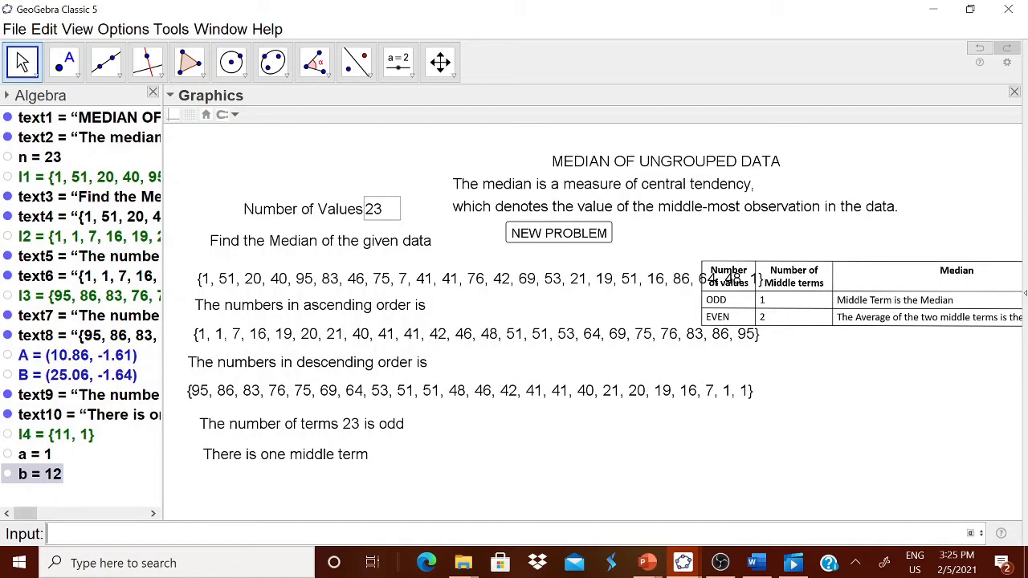
Step: Begin a new text object beside the odd-number statement with the wording "The position of middle term ="
click(398, 62)
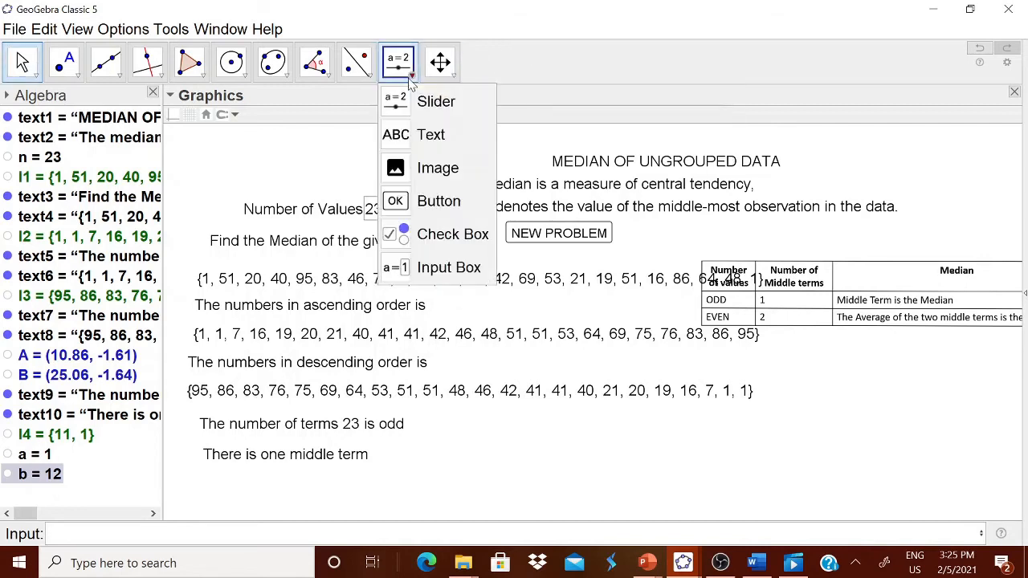
click(431, 134)
click(487, 442)
text(The midd)
key(BackSpace)
key(BackSpace)
key(BackSpace)
key(BackSpace)
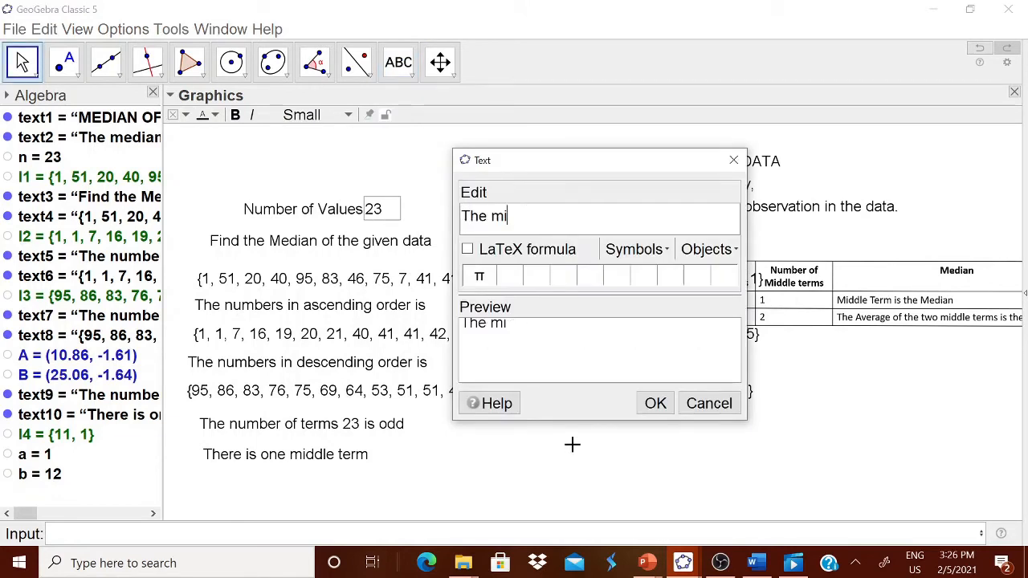
text(posi)
key(BackSpace)
text(ik)
key(BackSpace)
text(tion)
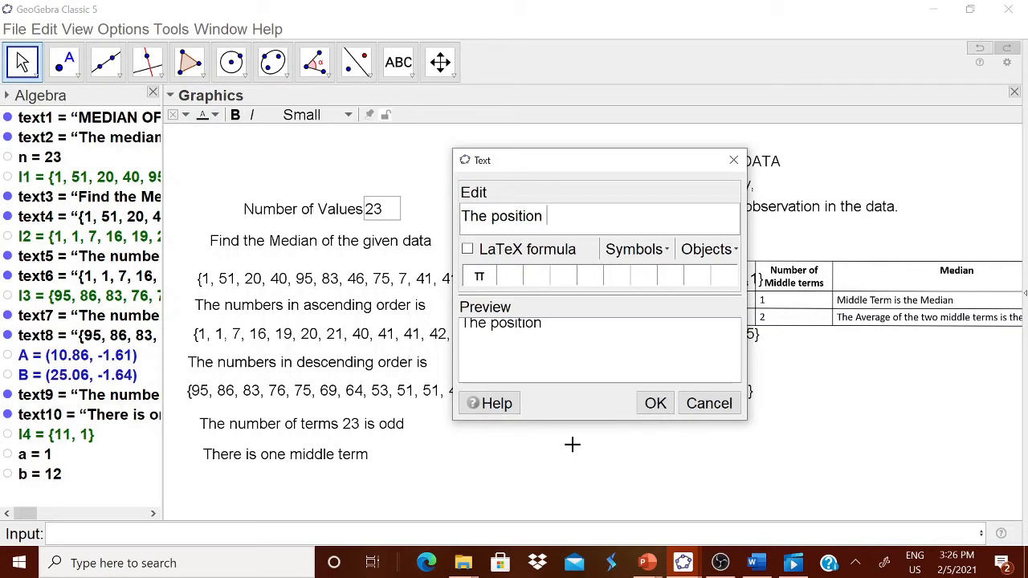
text(of middle t)
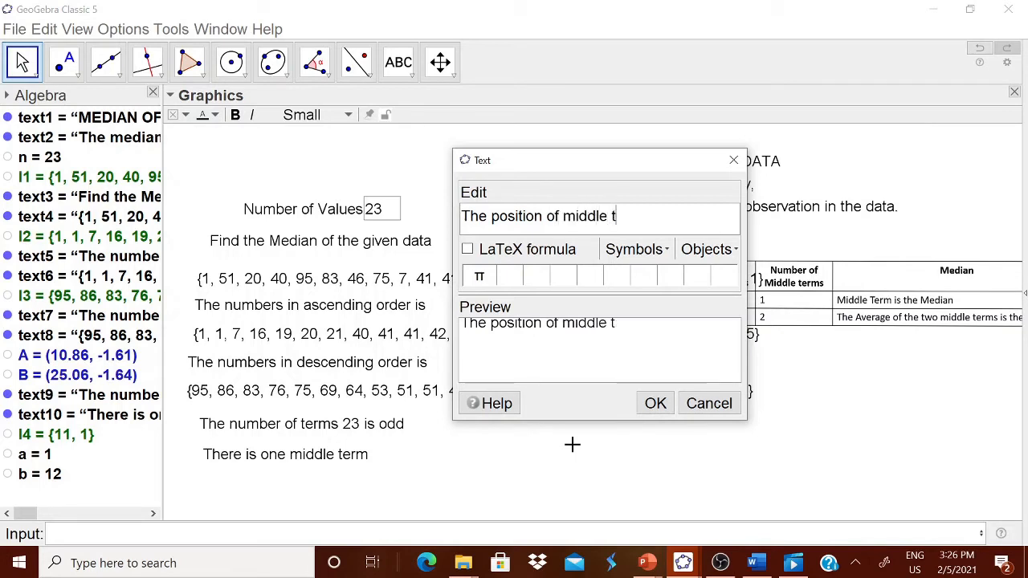
text(erm =)
Step: Insert the object b after the equals sign, create the text, and place it level with the odd-number statement
click(710, 249)
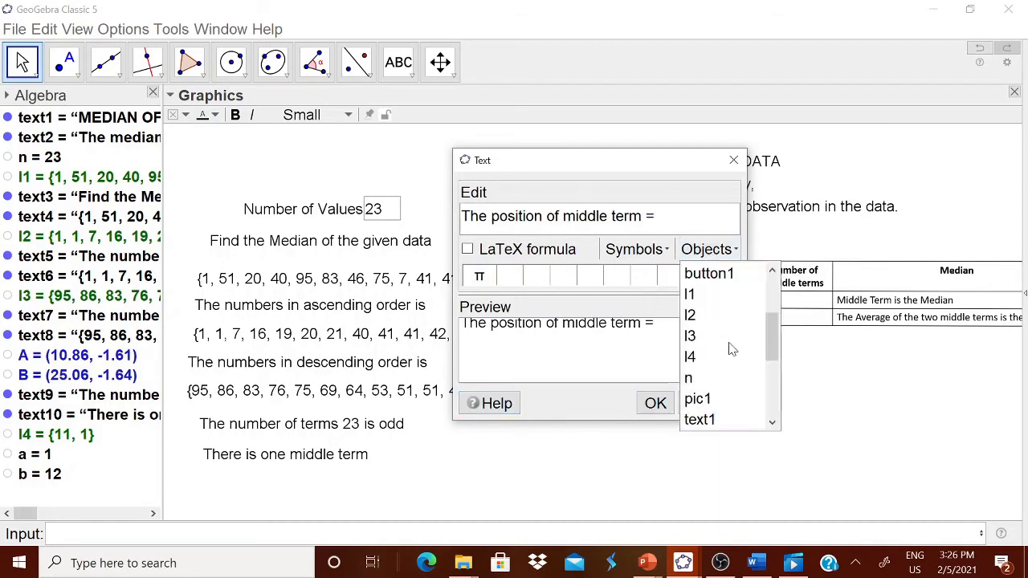
mouse_move(771, 341)
mouse_down()
mouse_move(771, 381)
mouse_move(770, 341)
mouse_up()
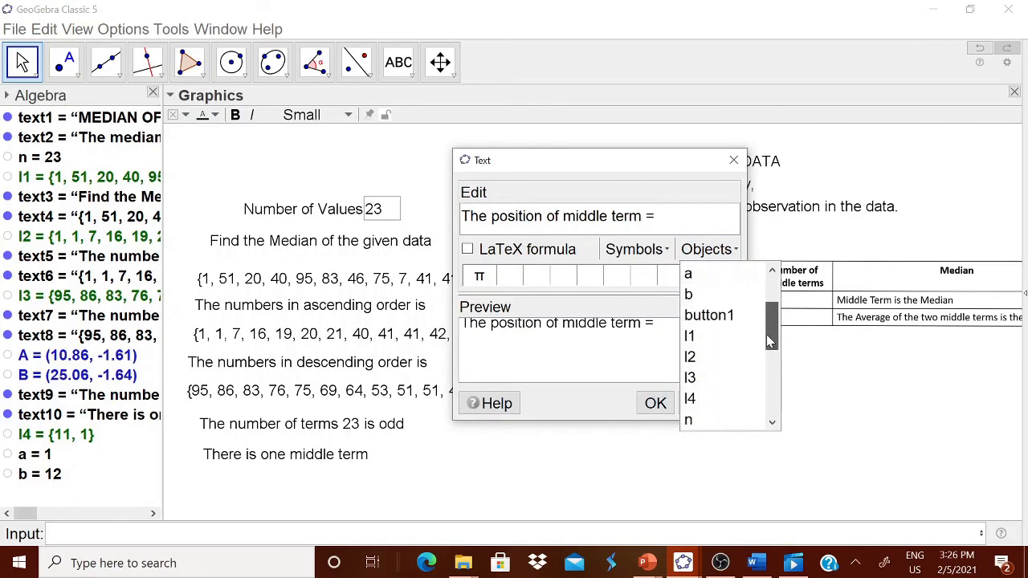
scroll(770, 342, up, 1)
click(689, 316)
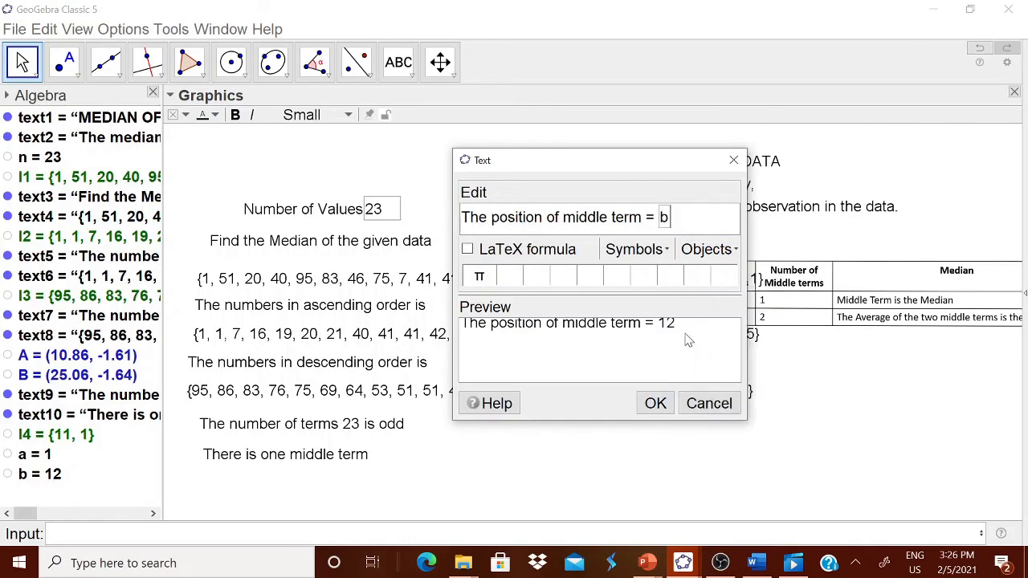
click(655, 402)
drag(585, 443, 652, 431)
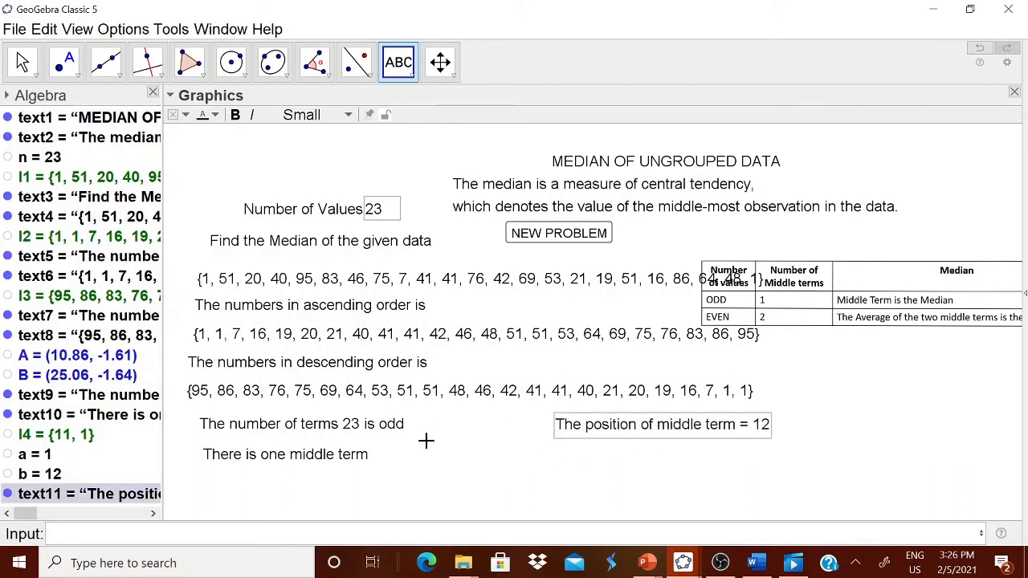
Step: Extract the middle term of the ascending list with the command Element(l2, b)
click(297, 534)
text(El)
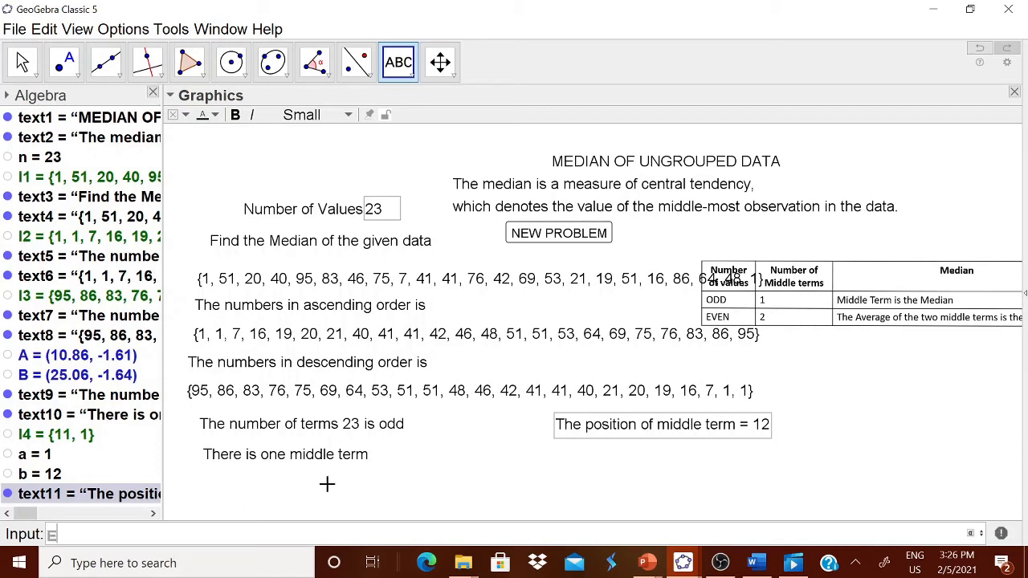
text(ement)
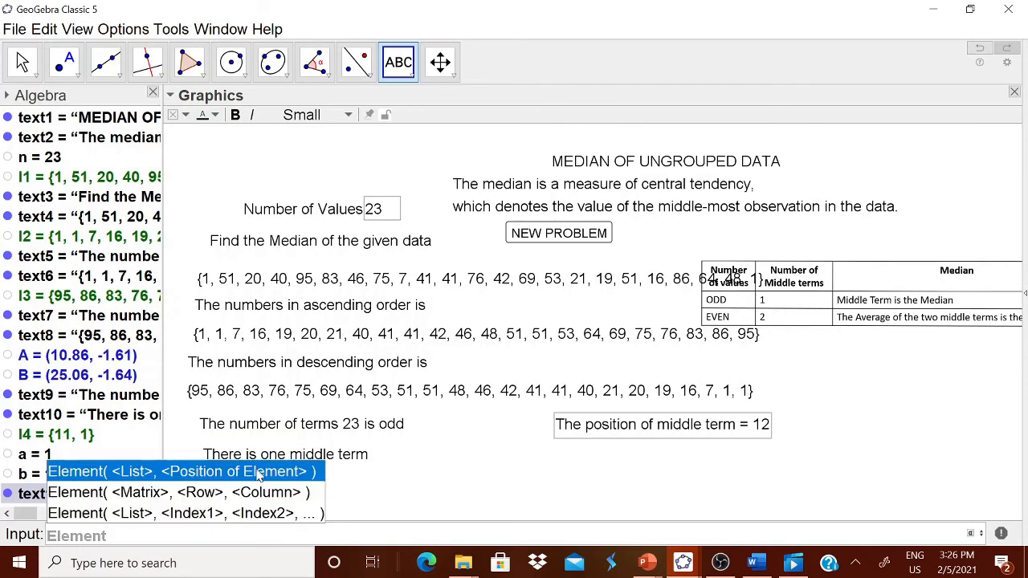
click(259, 472)
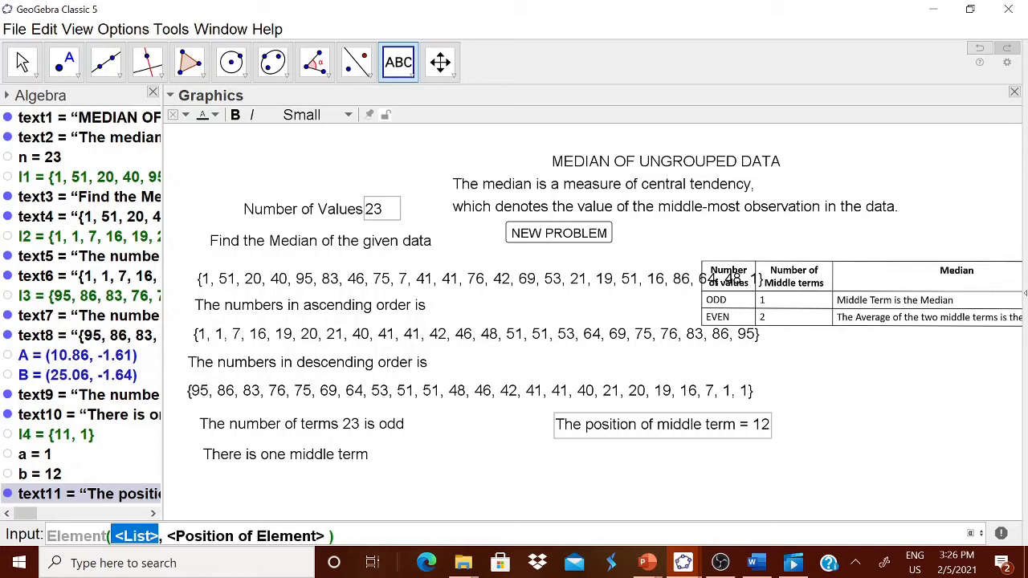
text(l2)
key(Tab)
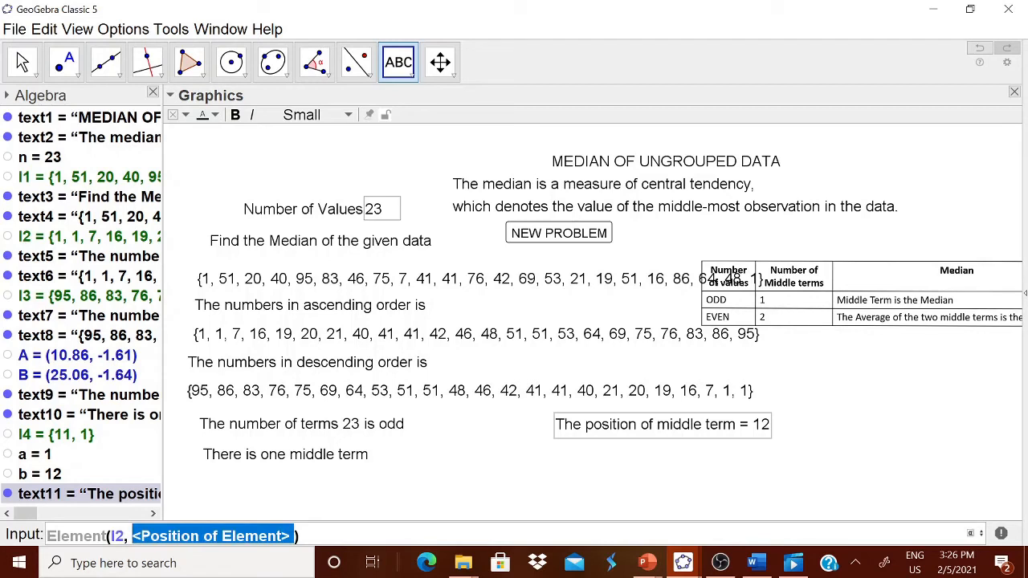
text(b)
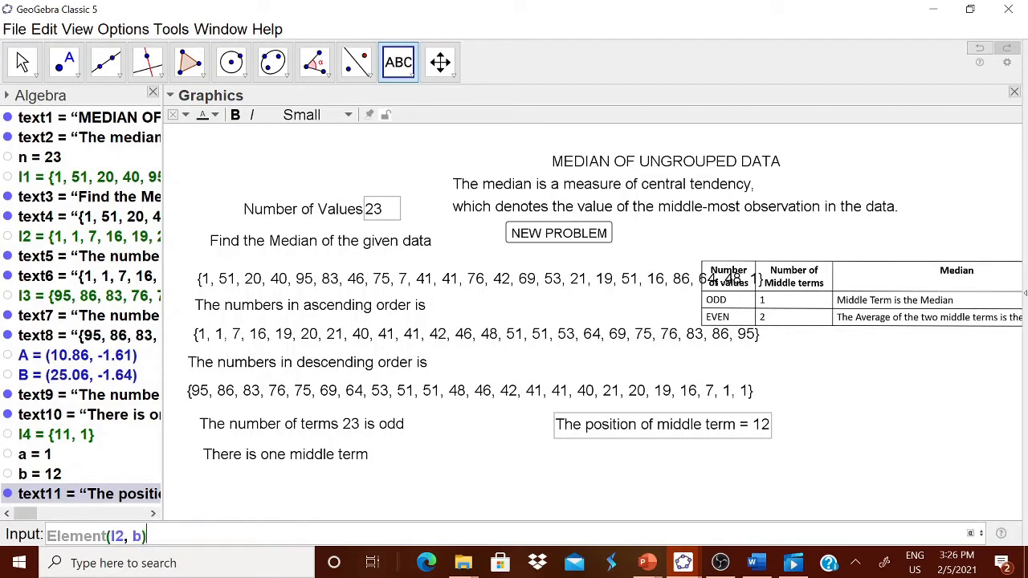
key(Return)
drag(152, 431, 152, 451)
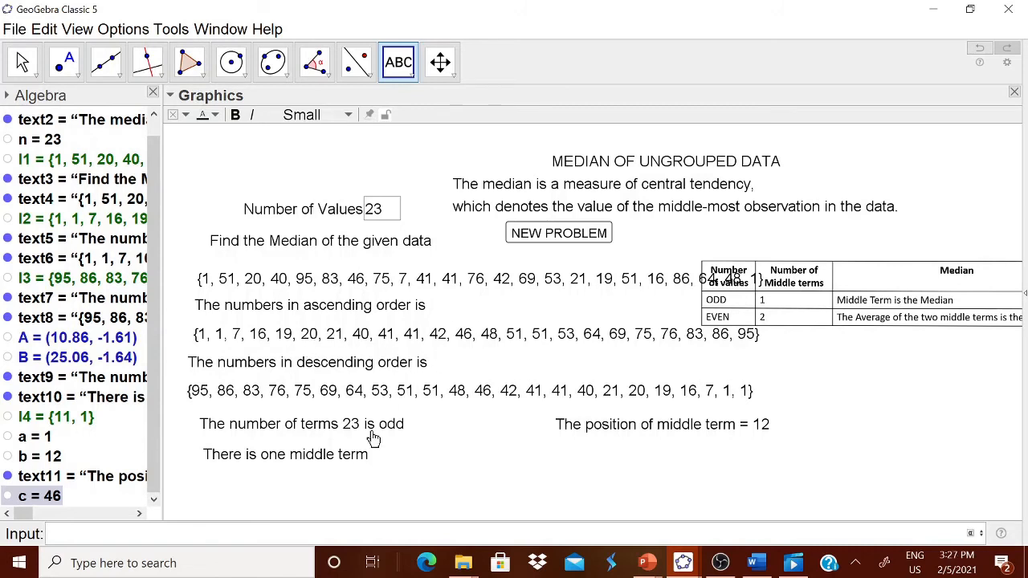
Step: Add the text "MEDIAN = " followed by the object c and place it below the middle-term position text
click(406, 74)
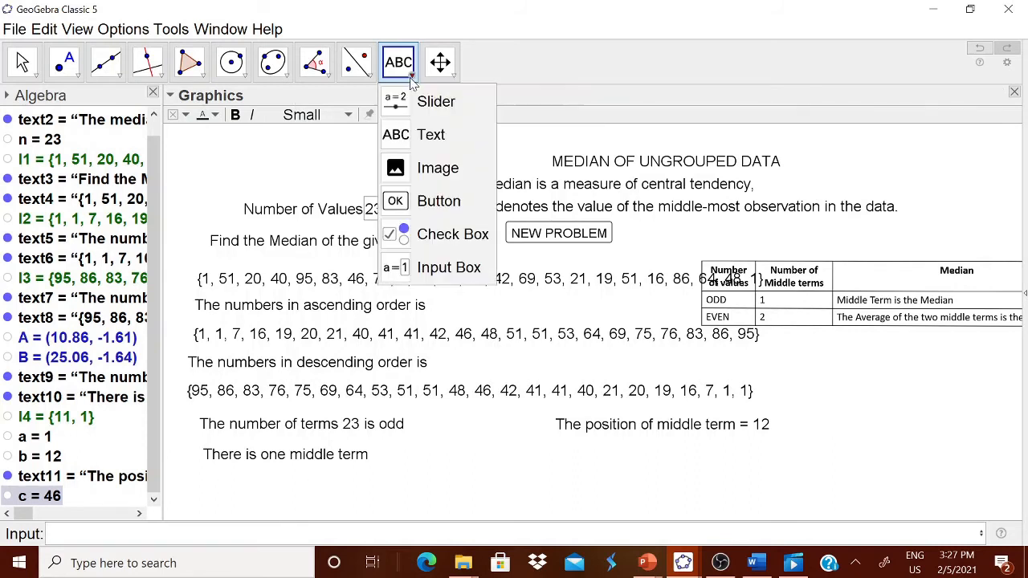
click(402, 135)
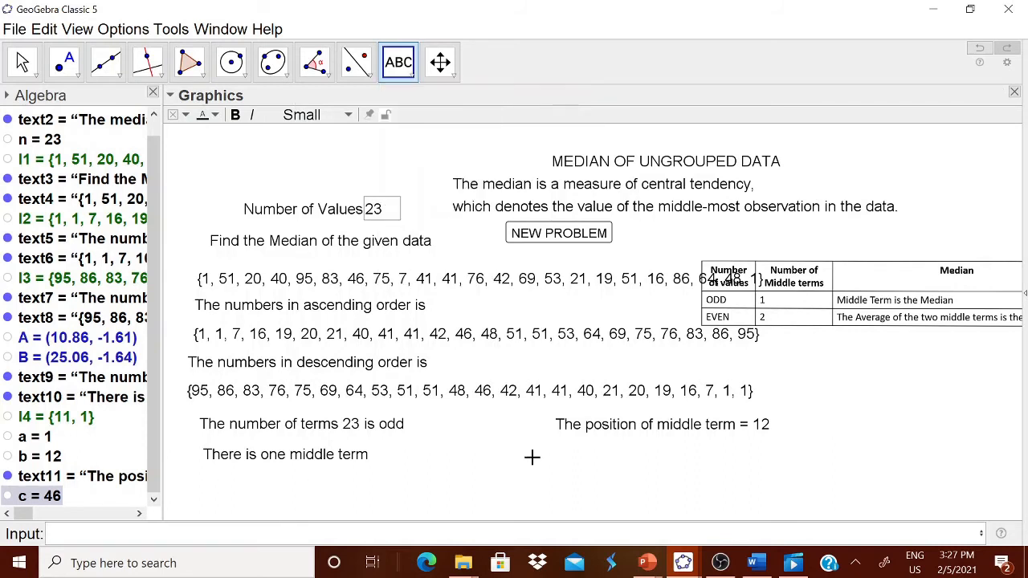
click(533, 456)
text(ME)
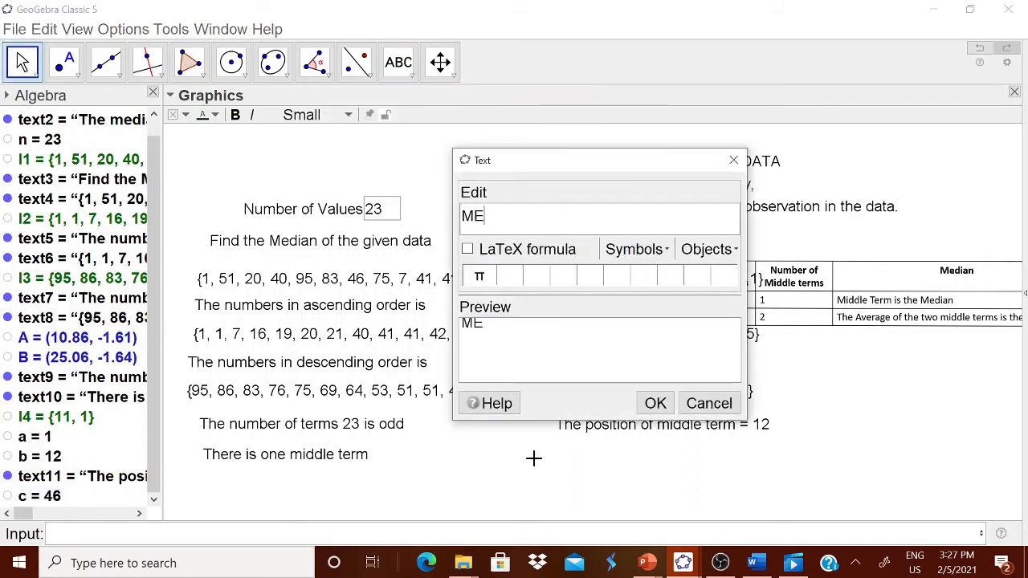
text(DIAN =)
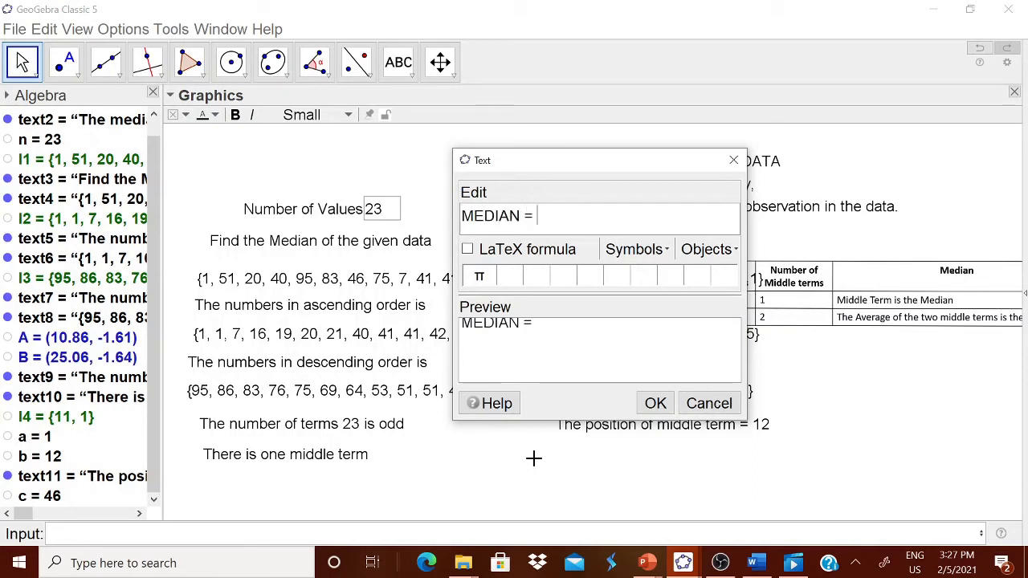
click(723, 251)
click(711, 358)
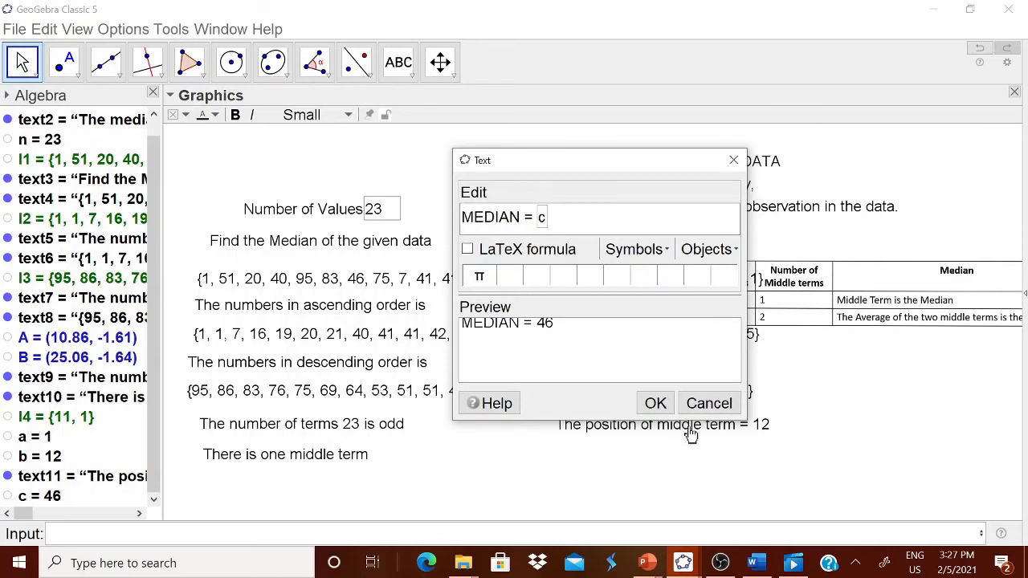
click(655, 403)
drag(590, 469, 699, 472)
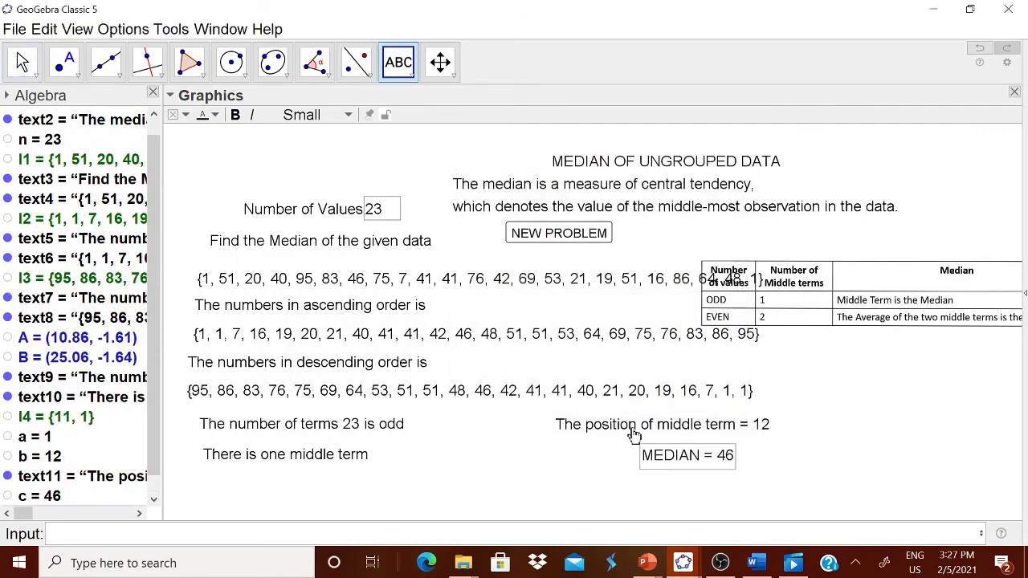
Step: Make the text giving the position of the middle term show only when a equals 1
right_click(634, 435)
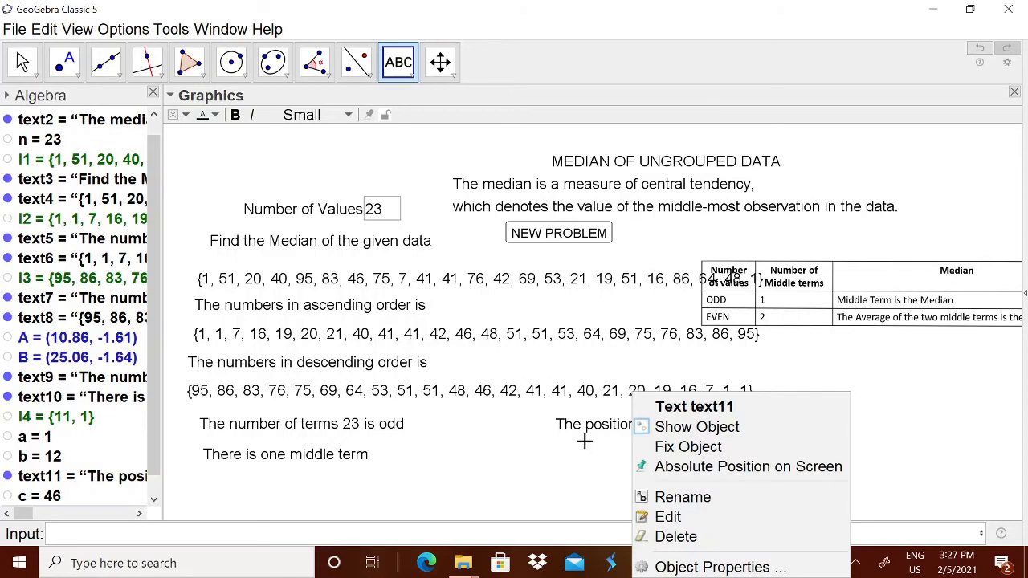
click(666, 567)
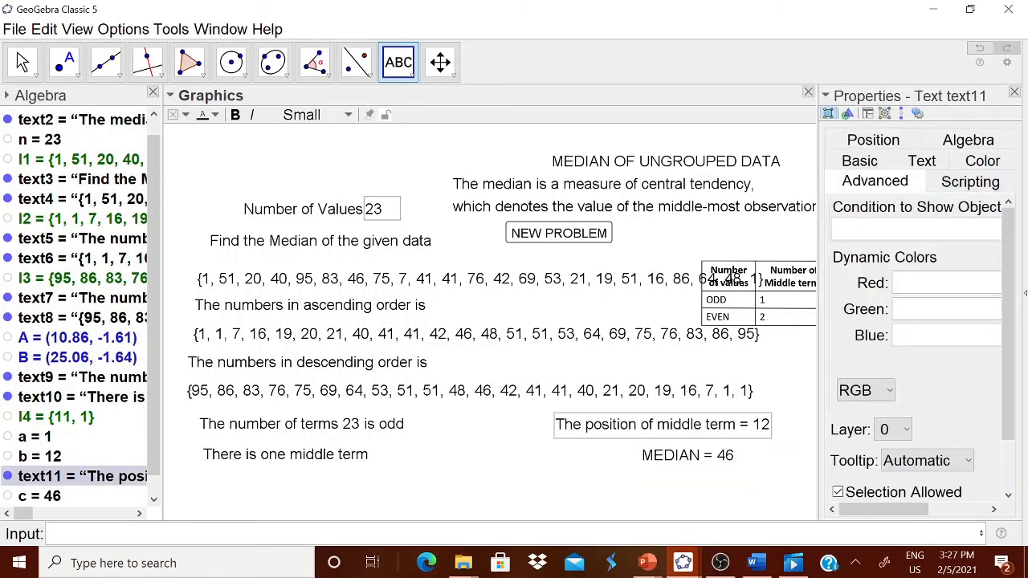
text(a=1)
key(Return)
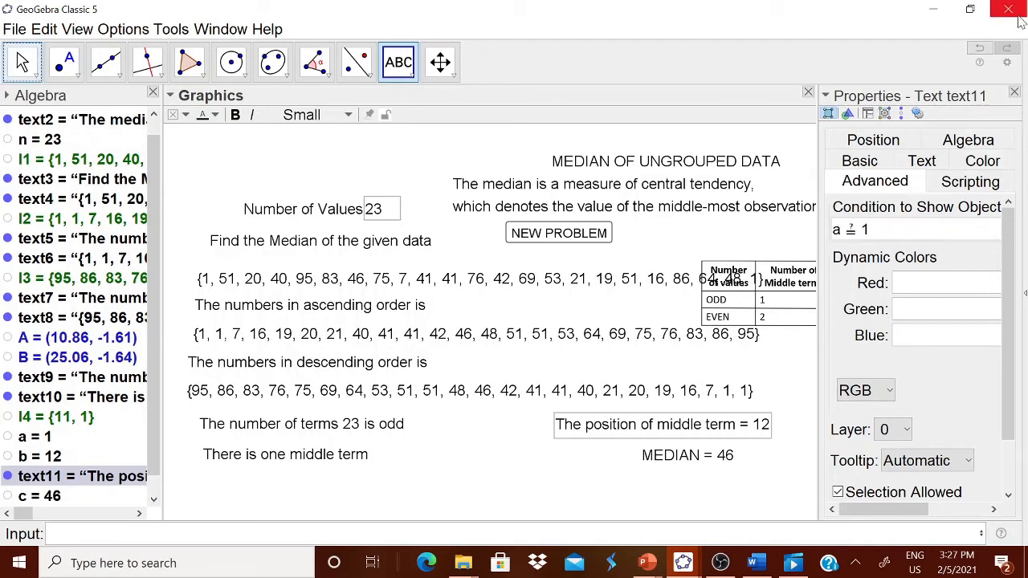
Step: Make the "MEDIAN =" text show only when a equals 1
click(1015, 93)
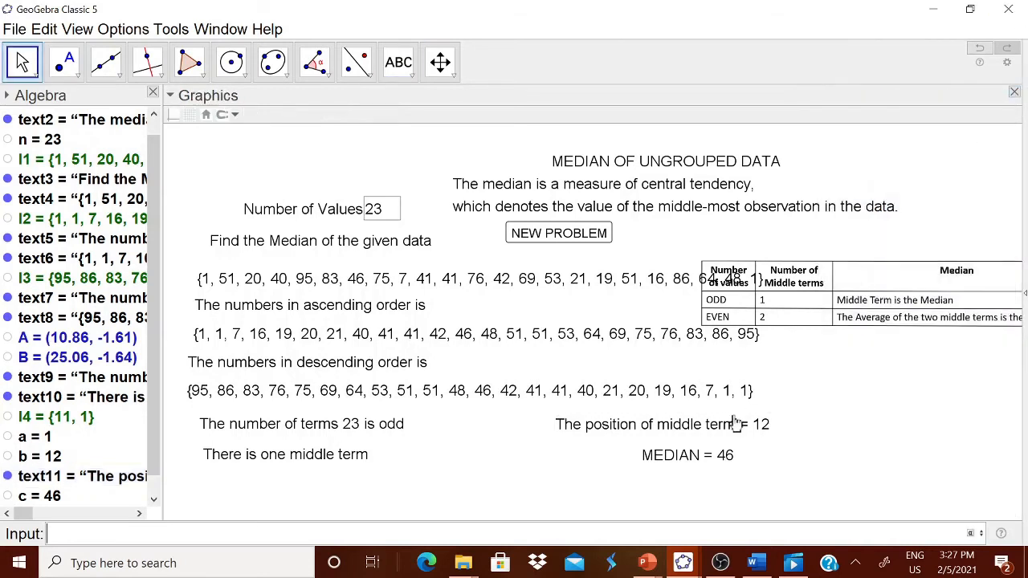
right_click(677, 460)
click(691, 567)
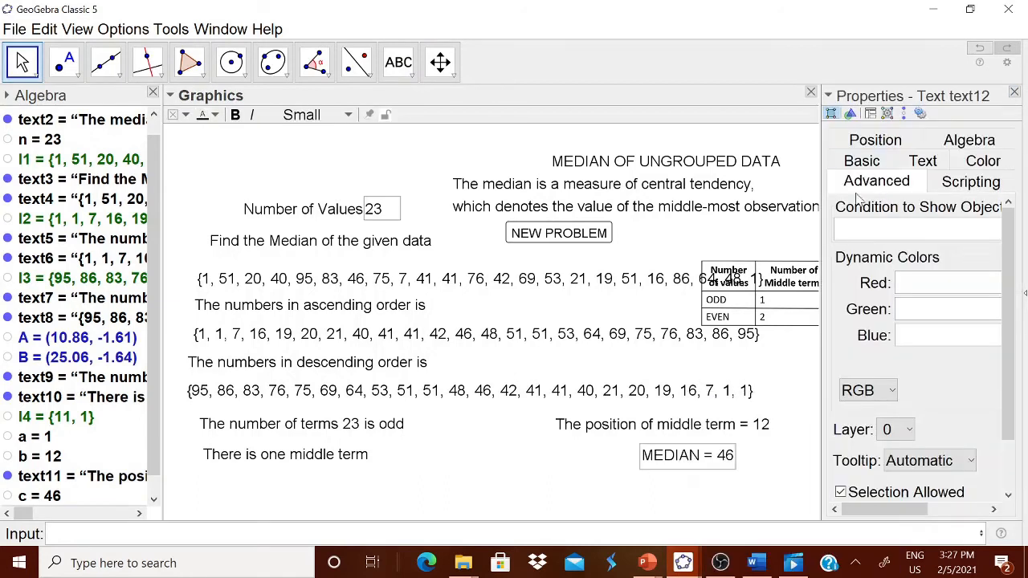
text(a)
key(BackSpace)
text(a=1)
key(Return)
click(710, 405)
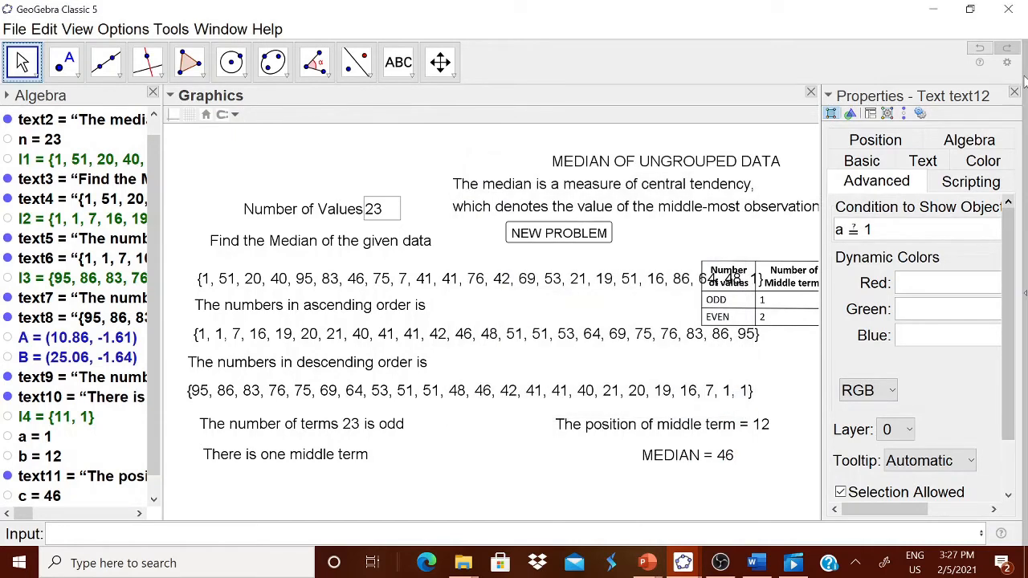
click(1015, 94)
Step: Move the odd/even table up and away from the data list, and set the number of values to 21
drag(848, 304, 895, 260)
click(385, 211)
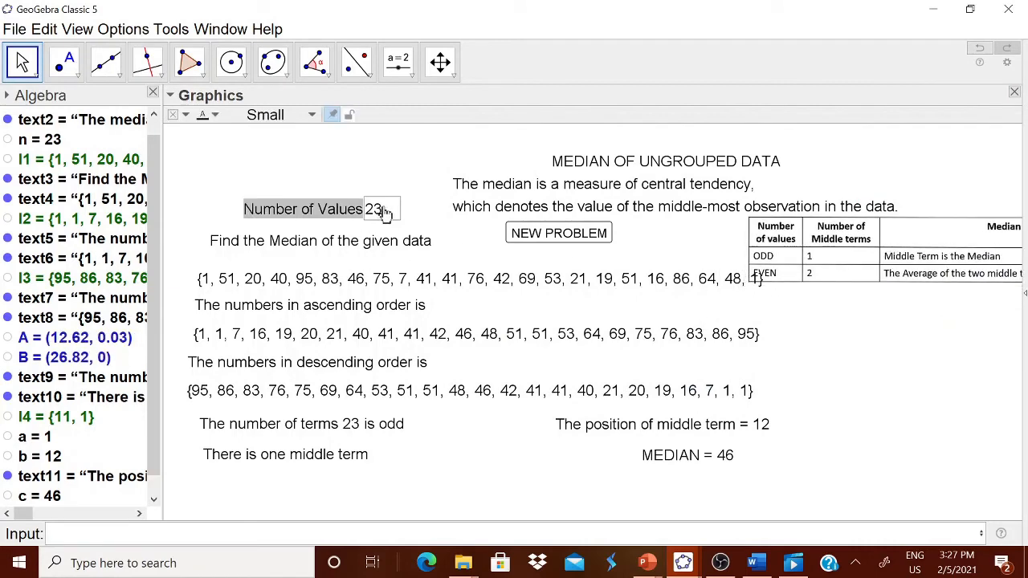
drag(391, 213, 371, 218)
text(21)
key(Return)
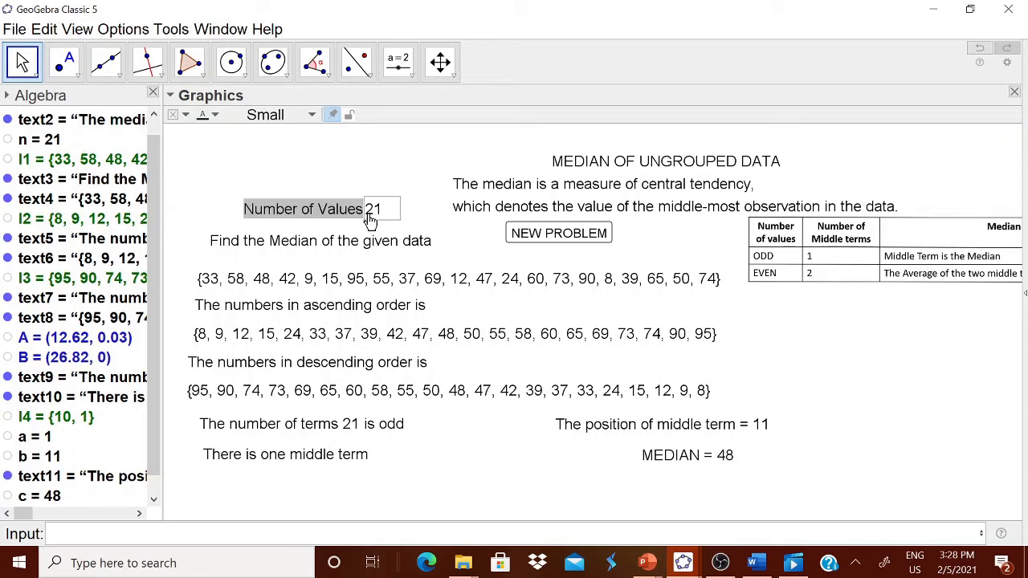
Step: Set the number of values to 20 to switch the worksheet to an even count
click(388, 222)
drag(388, 212, 379, 210)
click(380, 212)
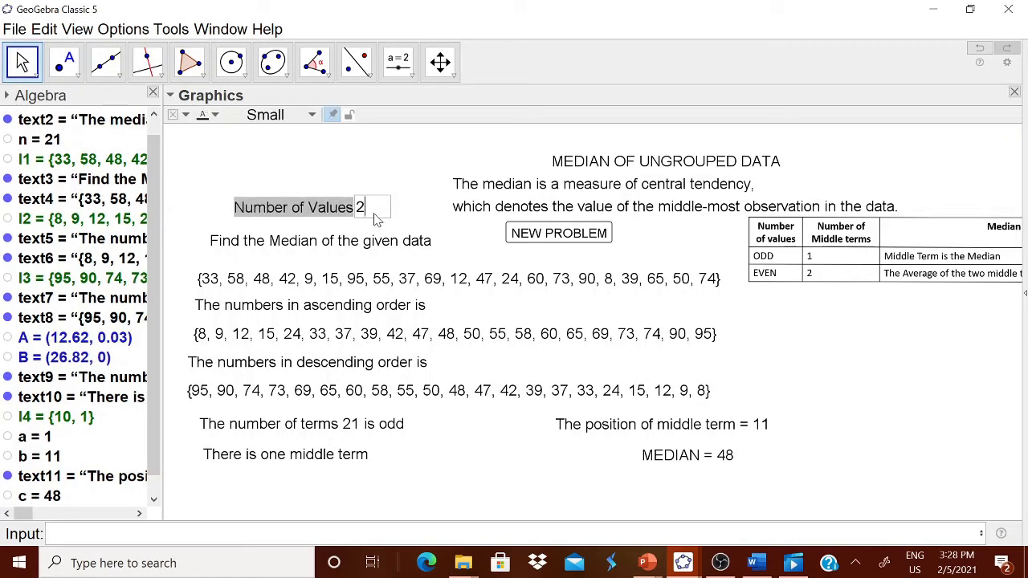
text(20)
key(Return)
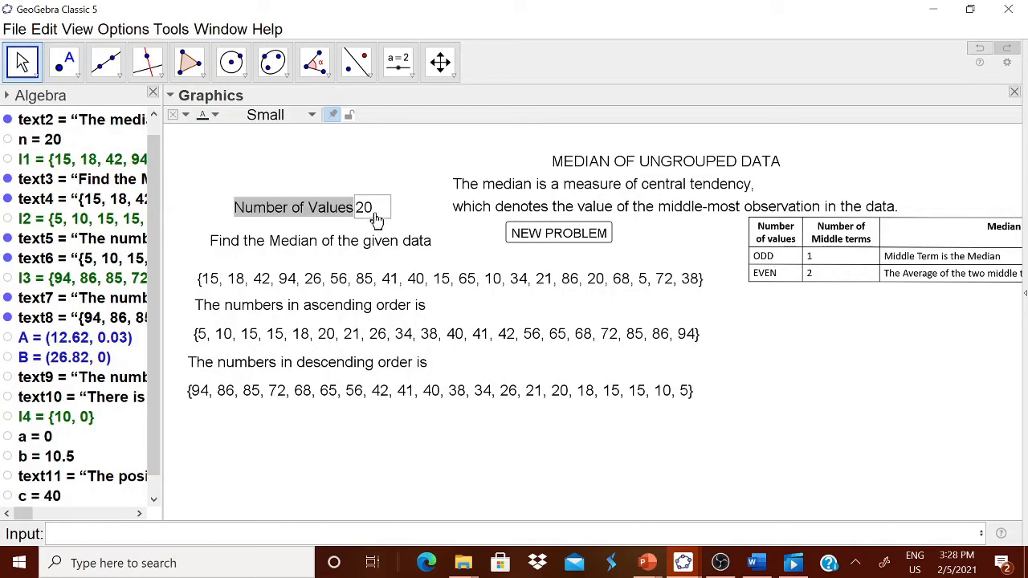
Step: Add the text "The number of terms n is even" with n as a linked object, and place it below the descending list
click(398, 62)
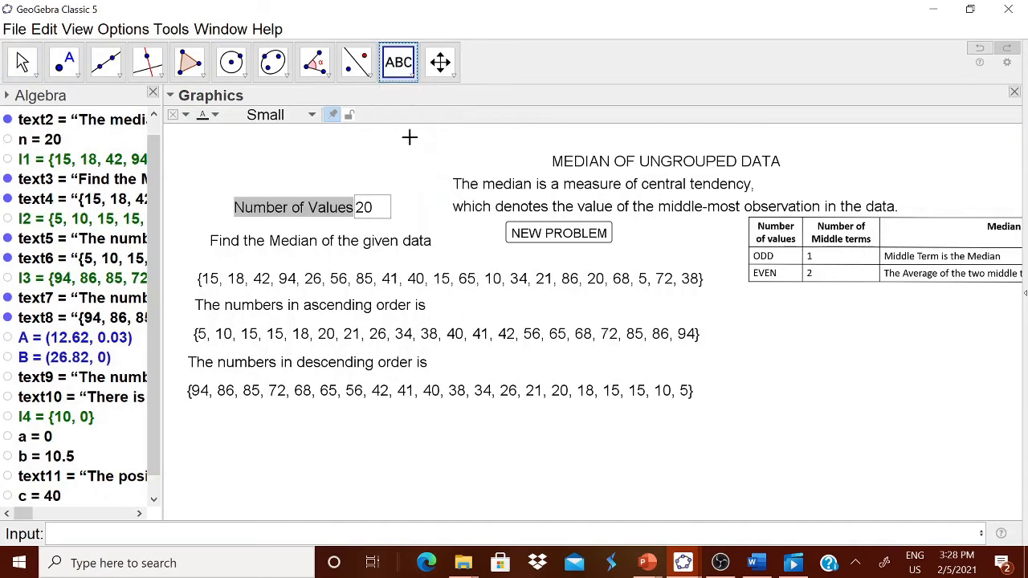
click(409, 462)
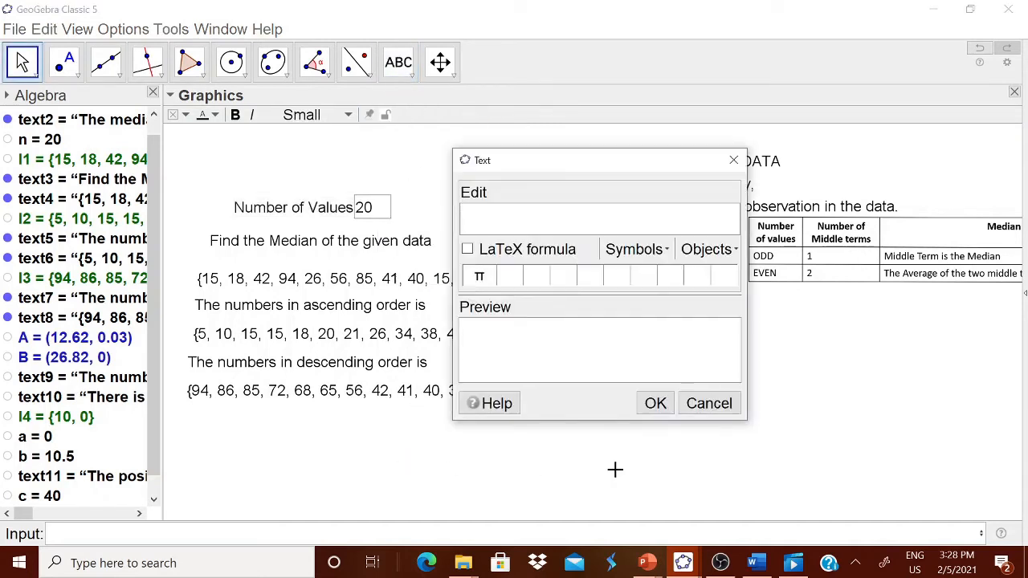
text(The number)
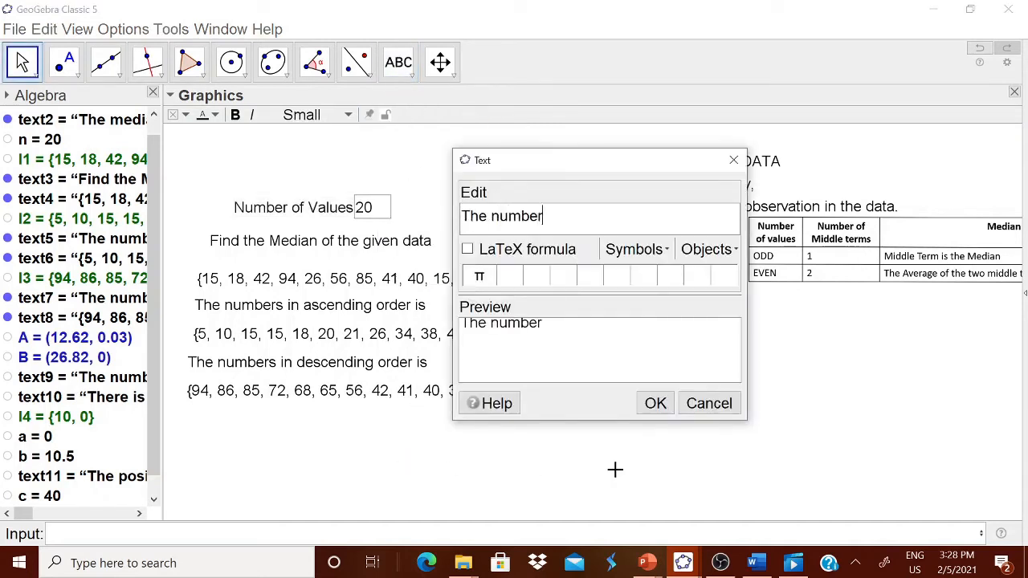
text( of terms)
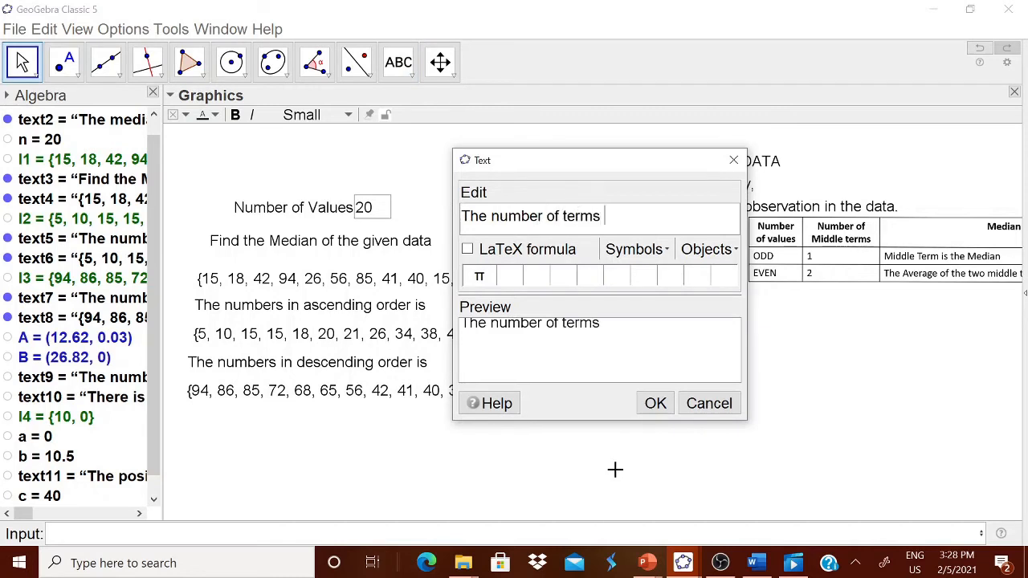
click(740, 249)
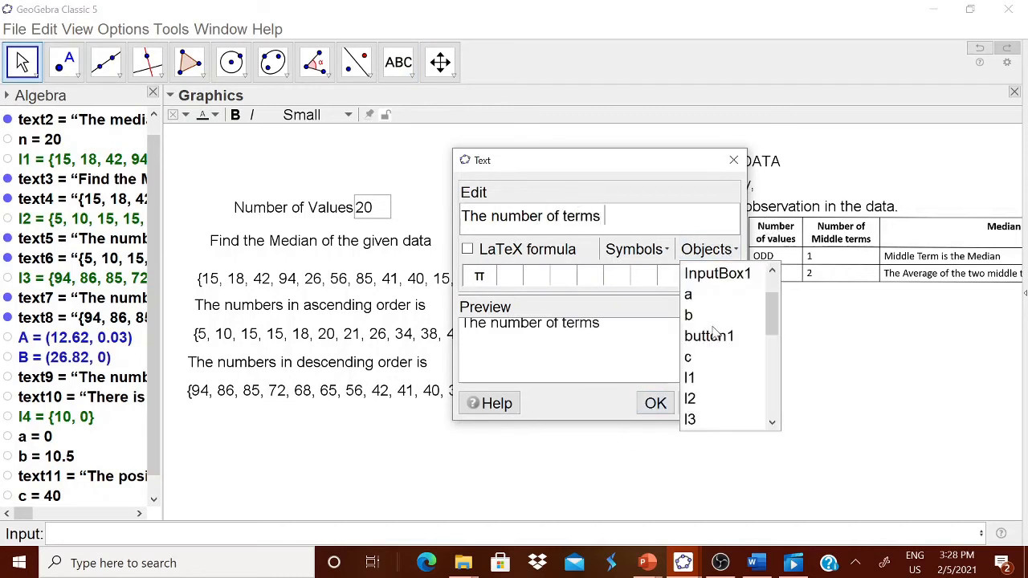
drag(772, 320, 744, 349)
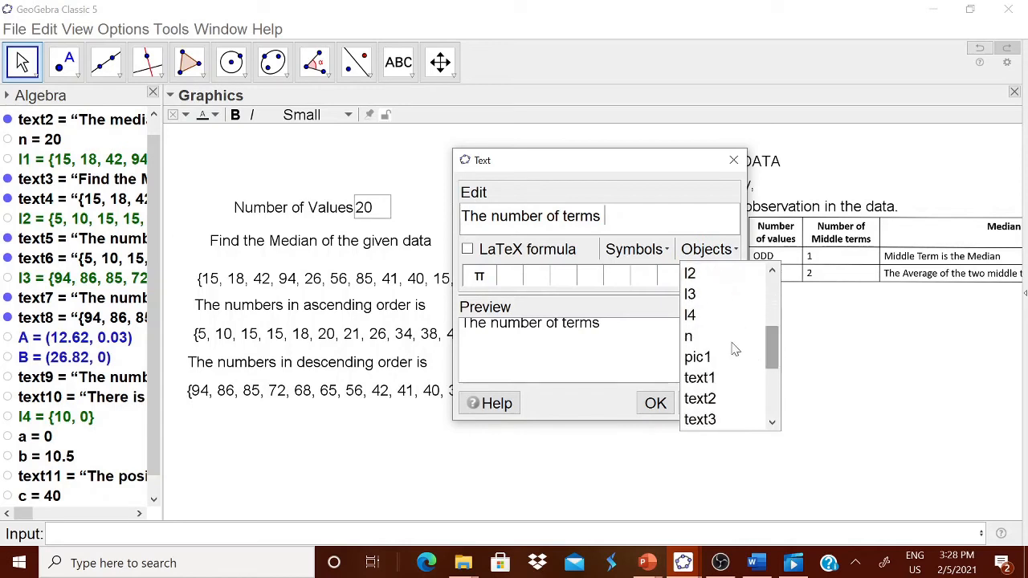
click(710, 339)
text(isa)
key(BackSpace)
text(even)
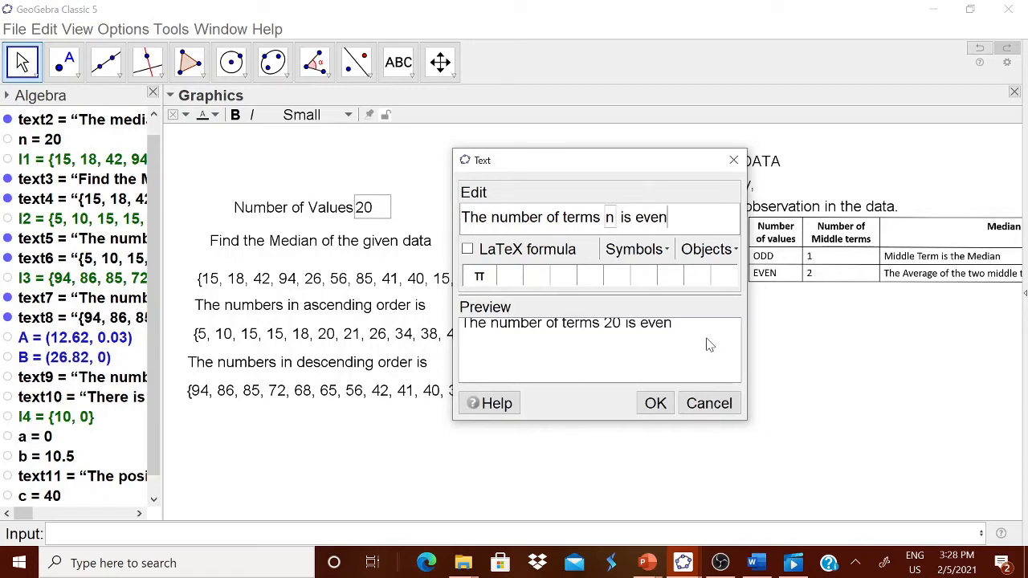
click(656, 403)
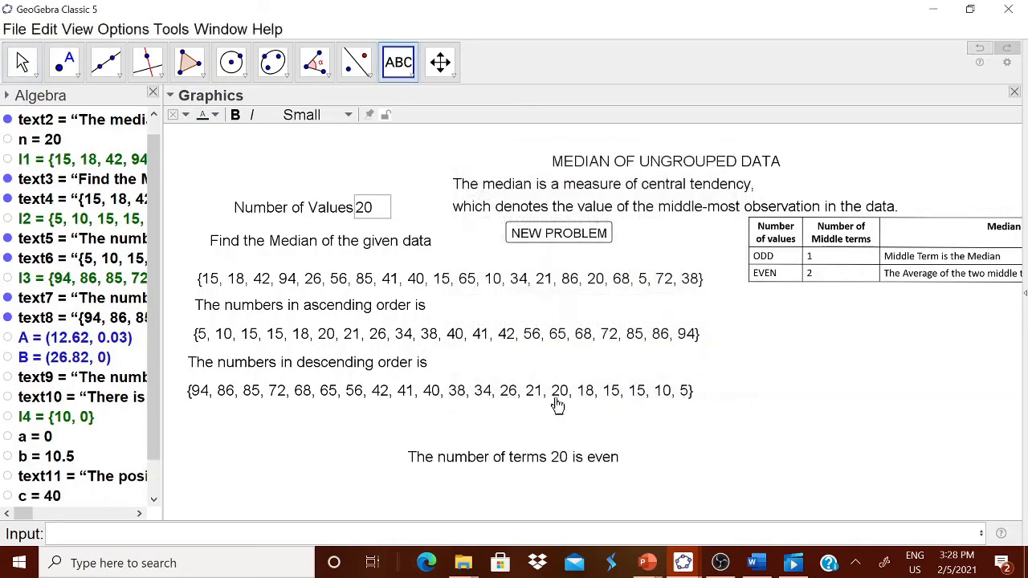
drag(511, 463, 313, 435)
Step: Add the text "There are two middle terms" and place it below the even-number statement
click(531, 455)
text(The)
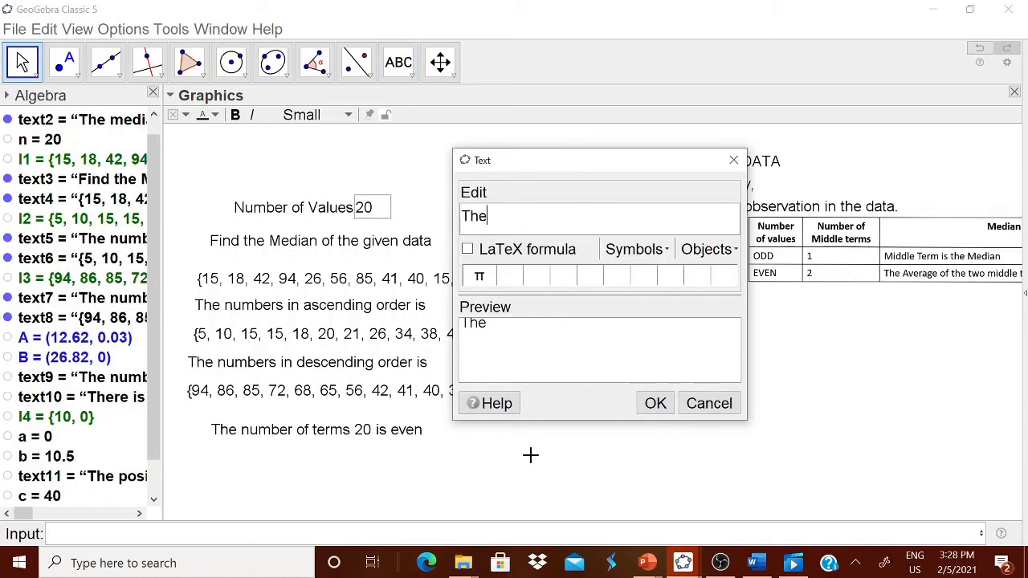
text(re are two midedle)
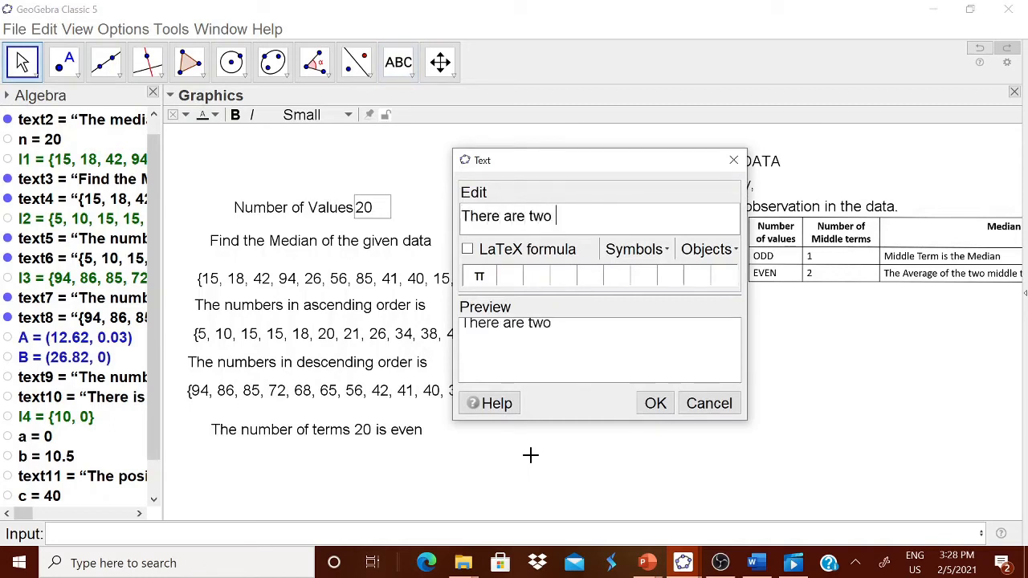
key(BackSpace)
key(BackSpace)
key(BackSpace)
key(BackSpace)
text(dle terms)
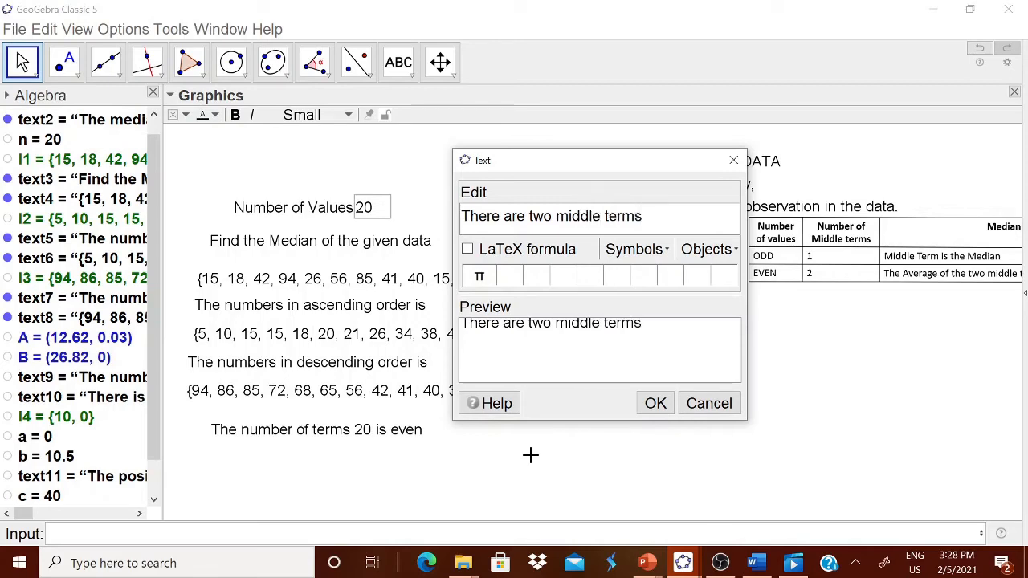
click(656, 404)
drag(616, 452, 286, 473)
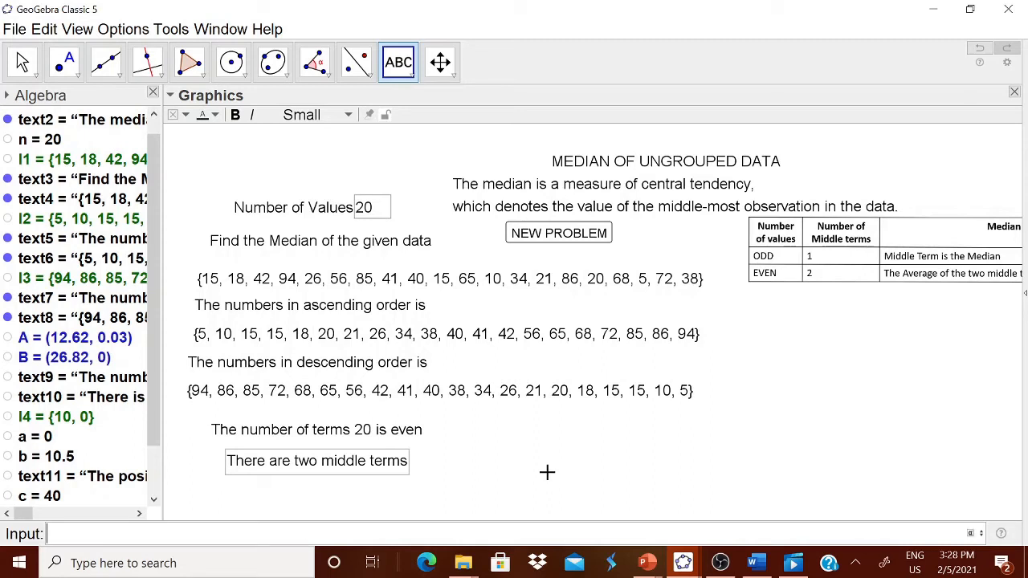
Step: Define the first middle position as n/2 and the position directly following it, 11, as the number e
text(n/2)
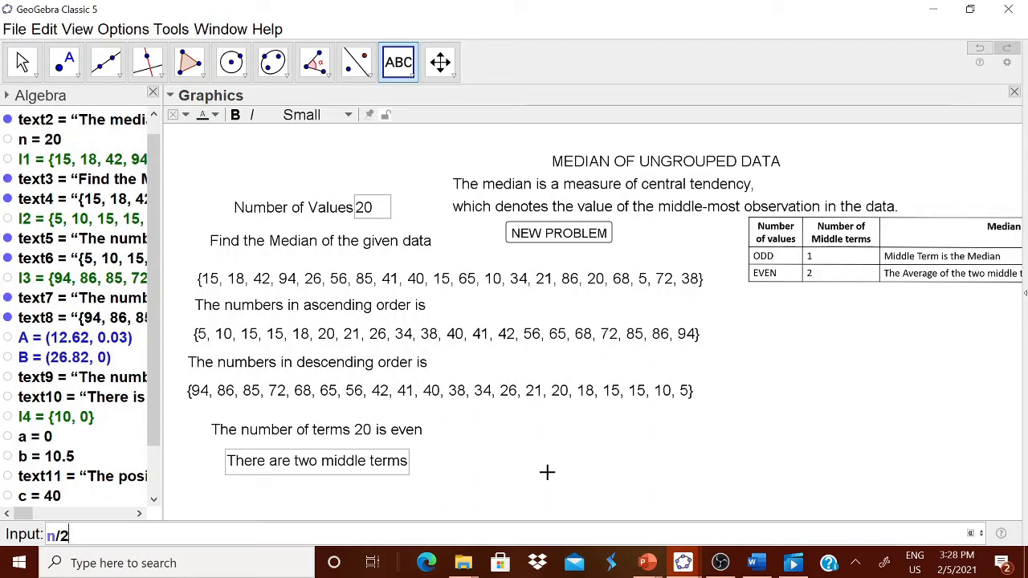
key(Return)
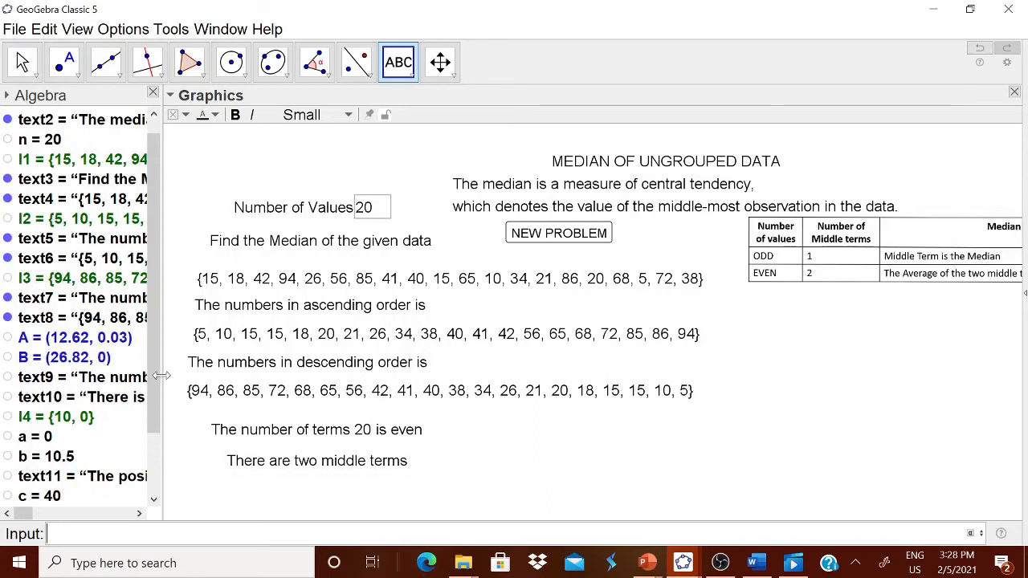
scroll(150, 463, down, 3)
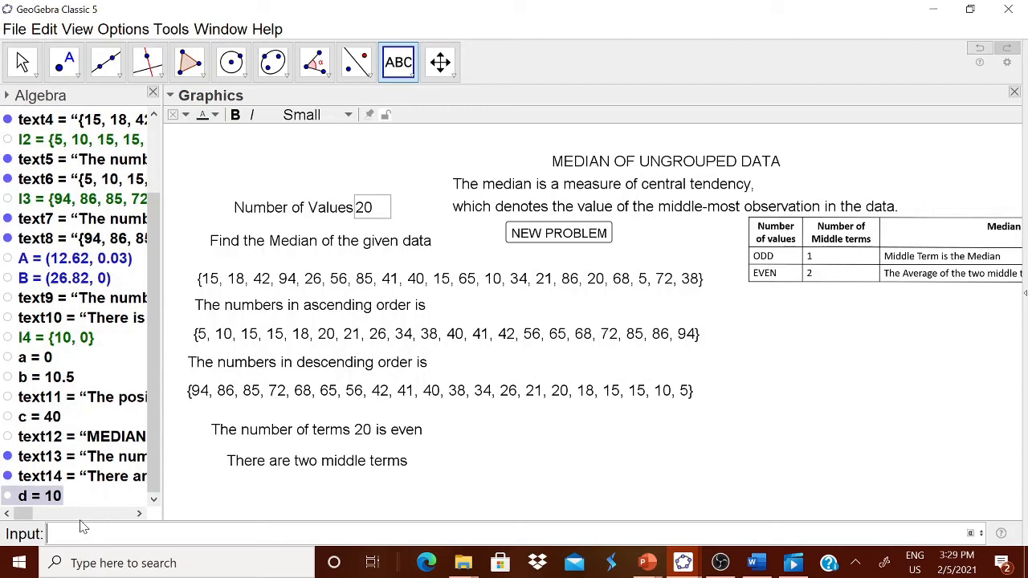
text(=10)
key(Return)
text(e=11)
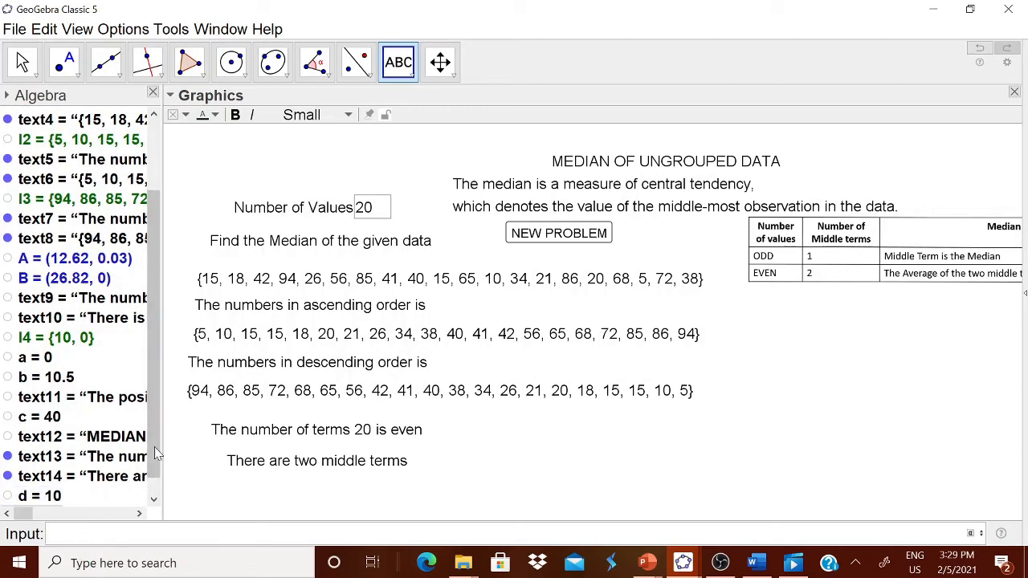
key(Return)
Step: Start a new text below the descending list reading "The position of middle terms are "
click(417, 72)
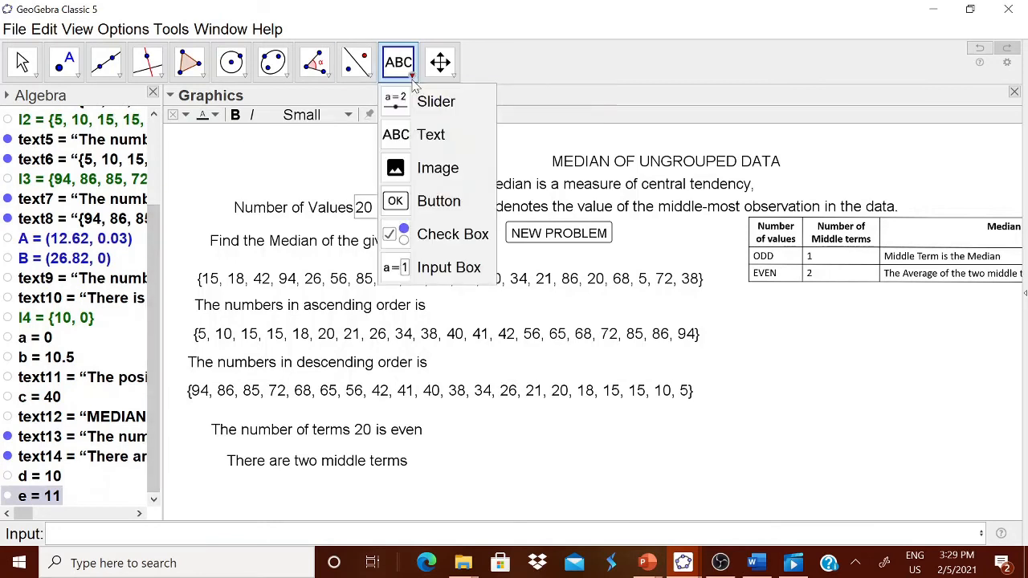
click(432, 134)
click(512, 504)
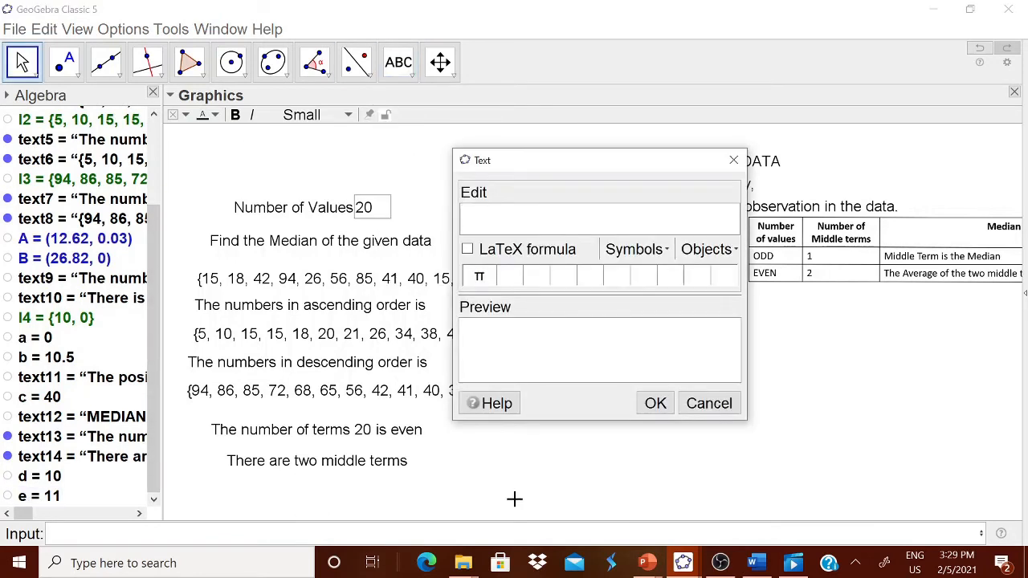
text(The position o)
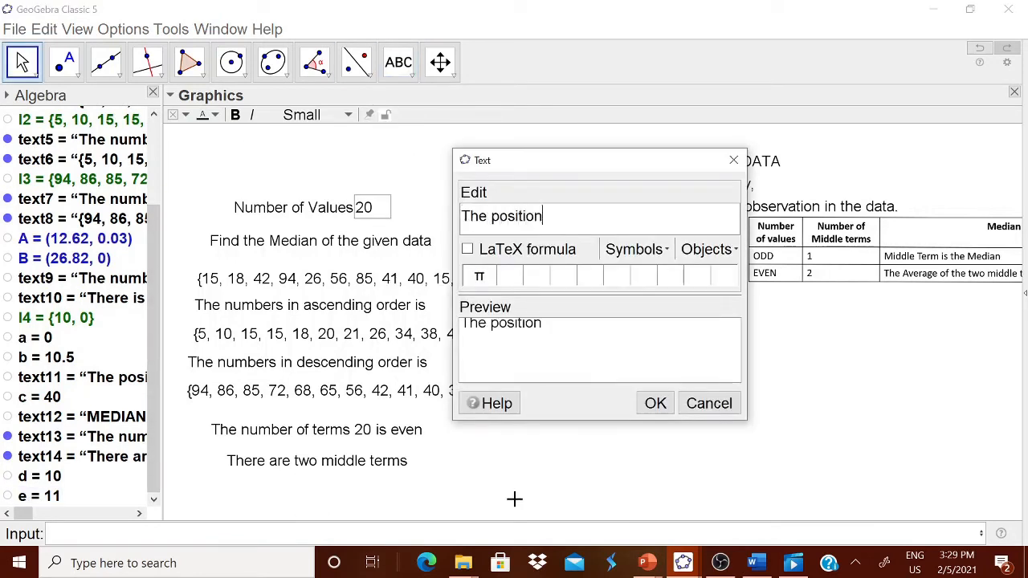
key(BackSpace)
key(BackSpace)
key(BackSpace)
key(BackSpace)
key(BackSpace)
key(BackSpace)
key(BackSpace)
text(ition of middle terms are)
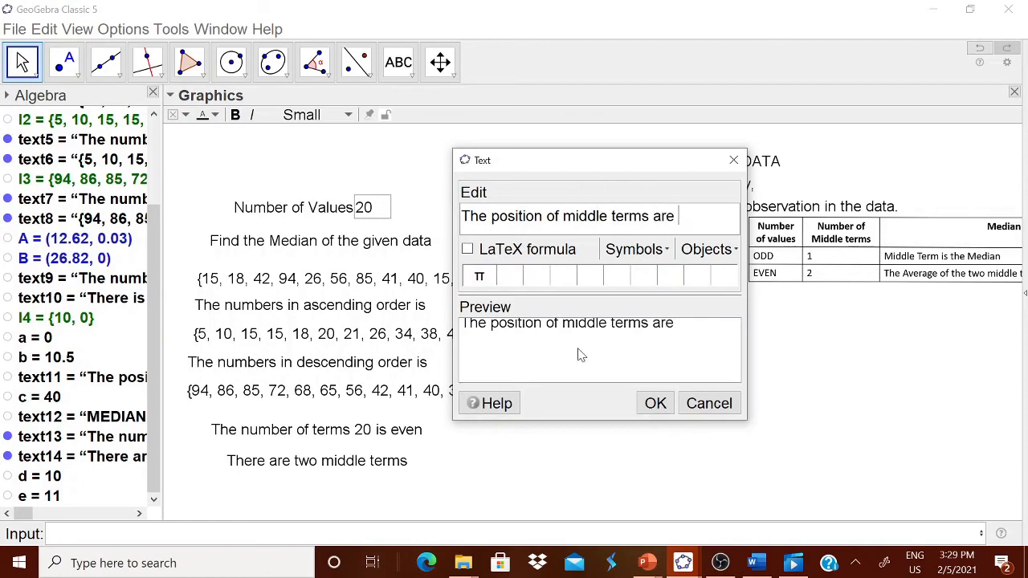
Step: Complete the text with the linked objects d and e joined by "and", create it, and place it beside the even-number statement
click(718, 249)
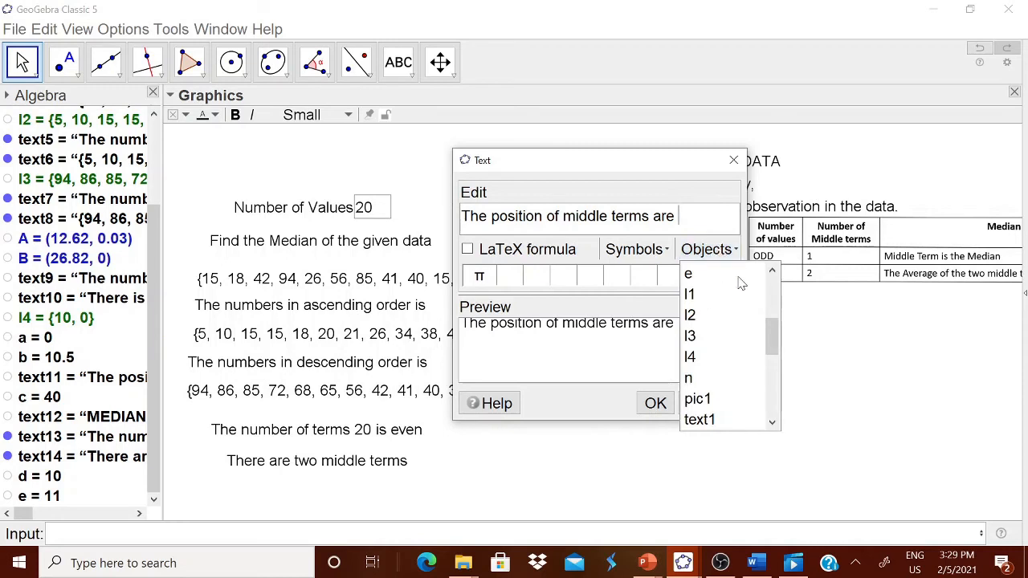
click(773, 272)
click(773, 274)
click(712, 294)
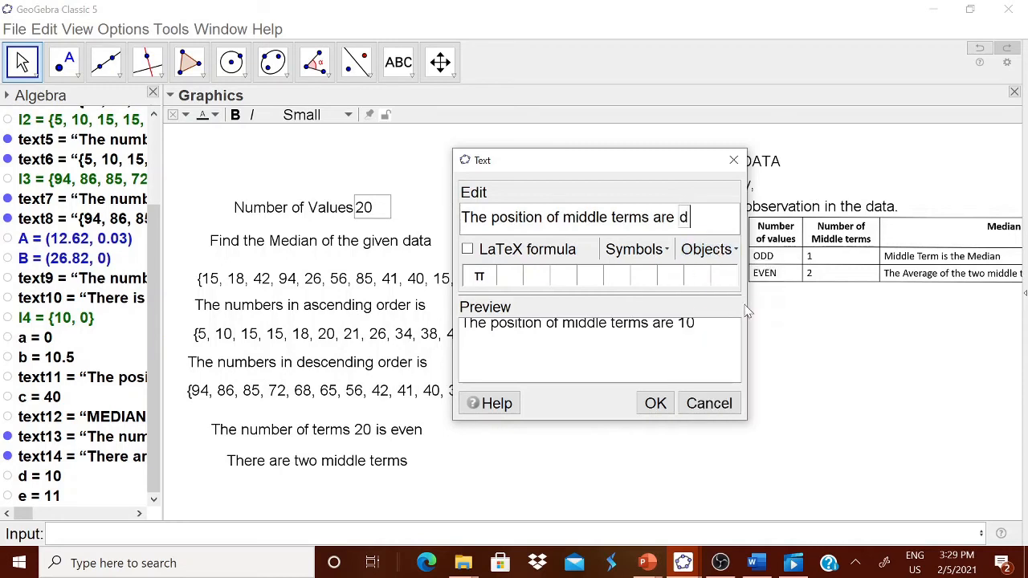
text(and)
click(718, 255)
click(689, 315)
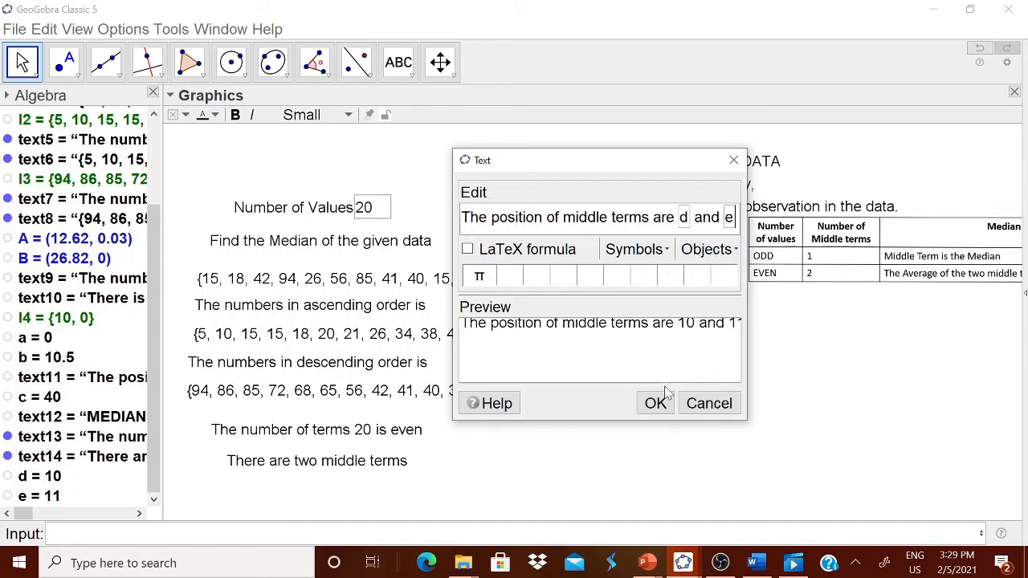
click(656, 404)
drag(482, 505, 742, 425)
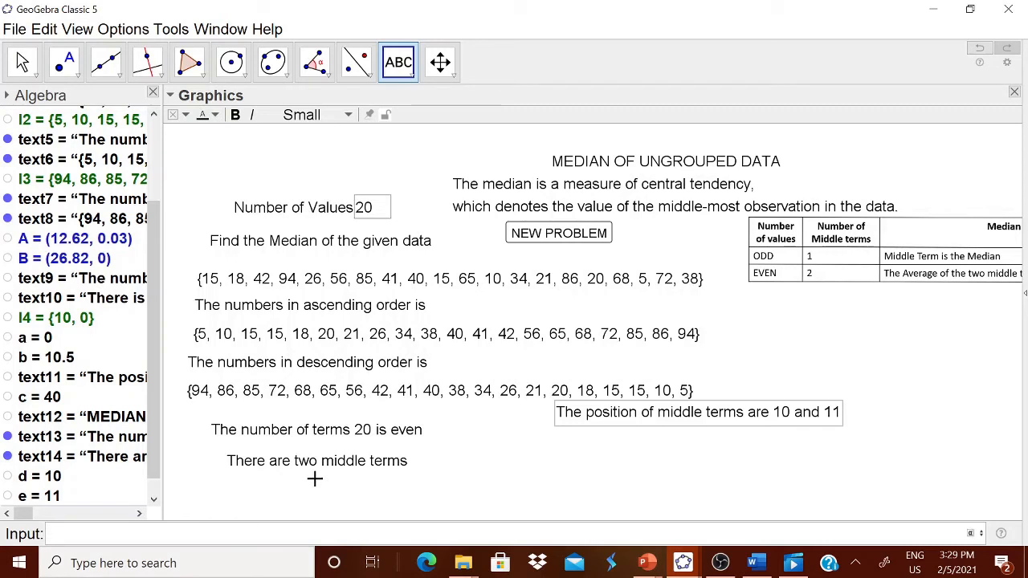
Step: Define the first middle term with Element(l2, d), taking it from the ascending list
text(Ele)
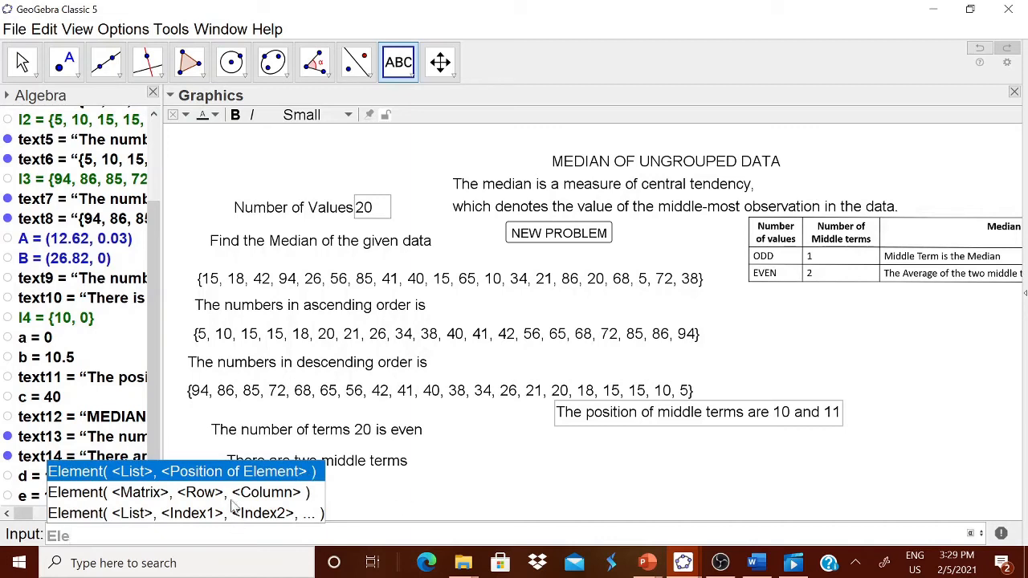
click(235, 472)
text(l2)
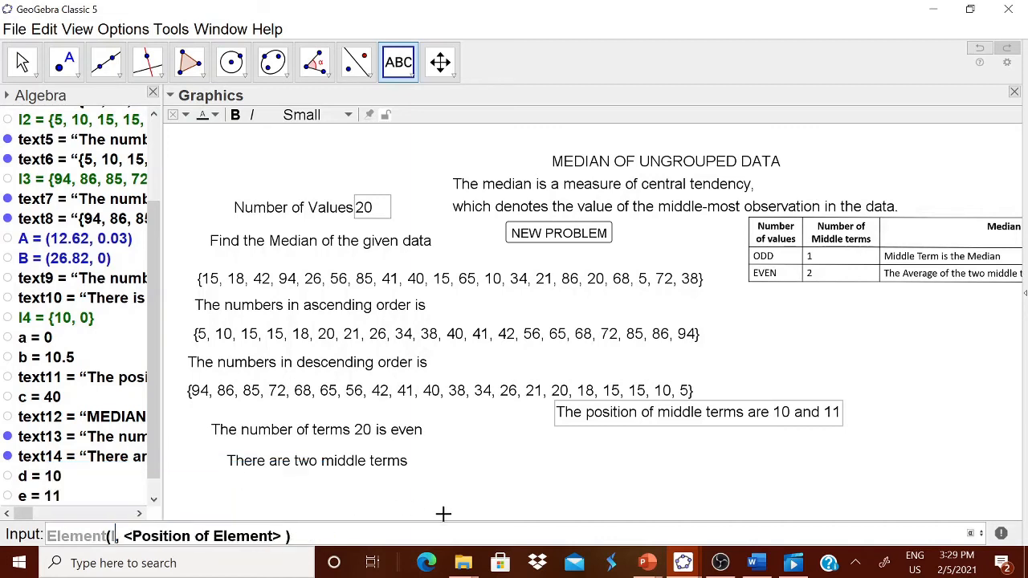
key(Tab)
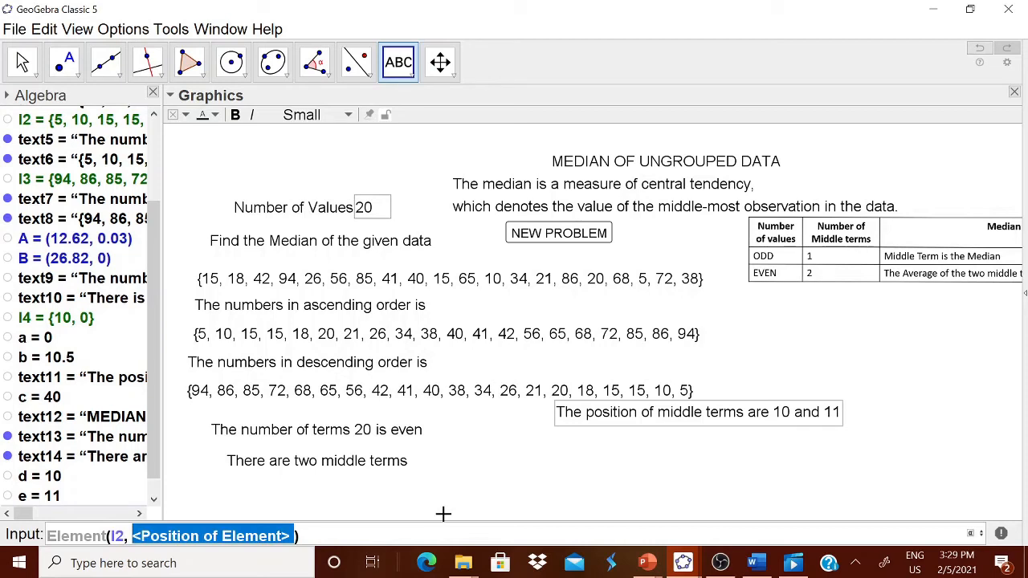
text(d)
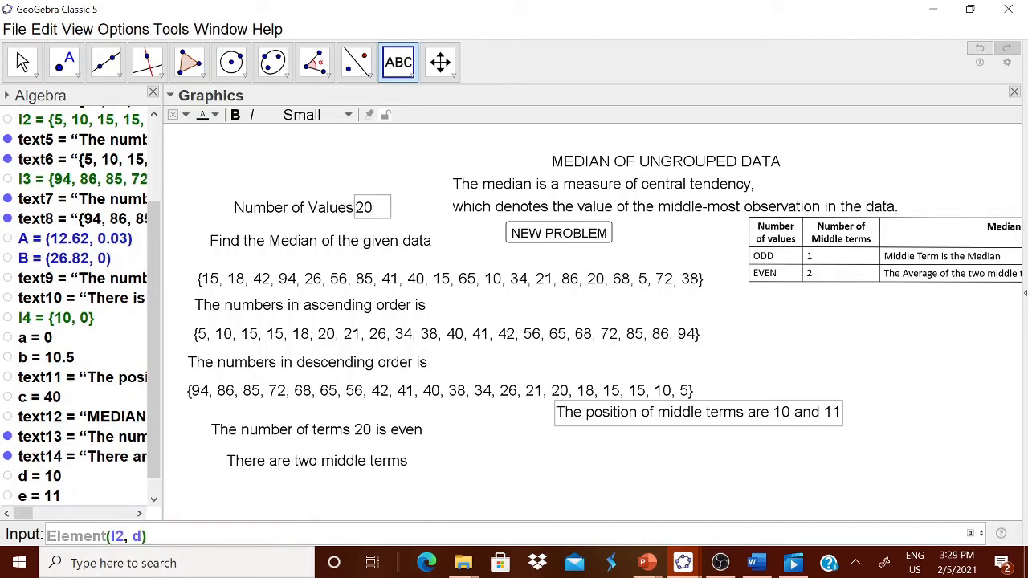
key(Return)
click(153, 503)
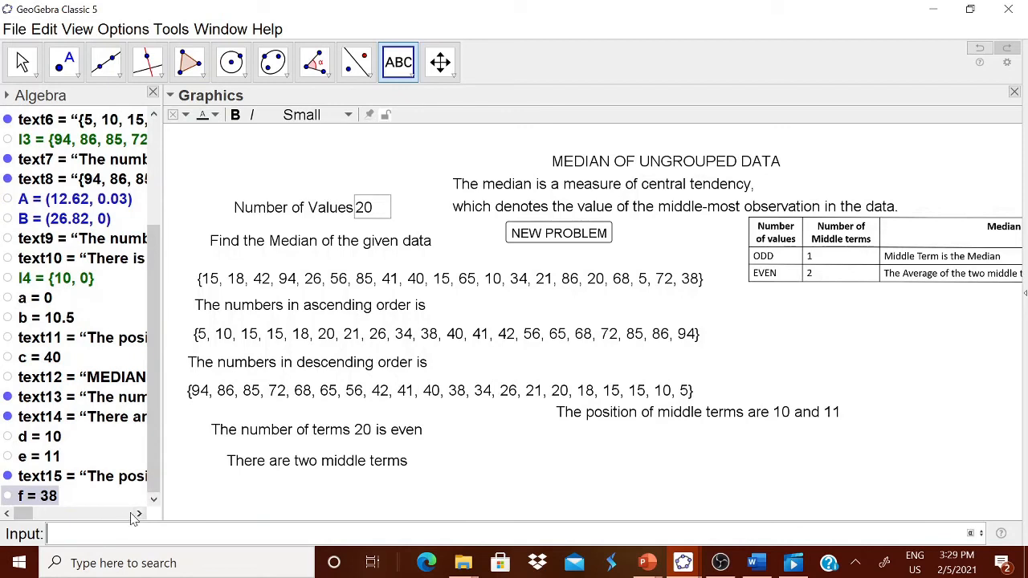
Step: Define the second middle term with Element(l2, e), taking it from the ascending list
text(Ele)
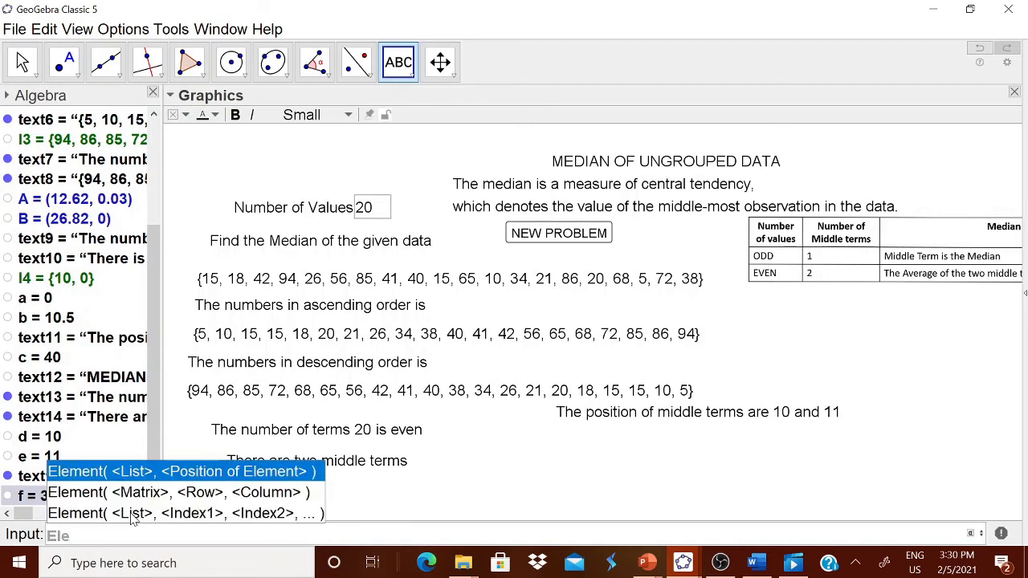
click(199, 477)
text(l2)
key(Tab)
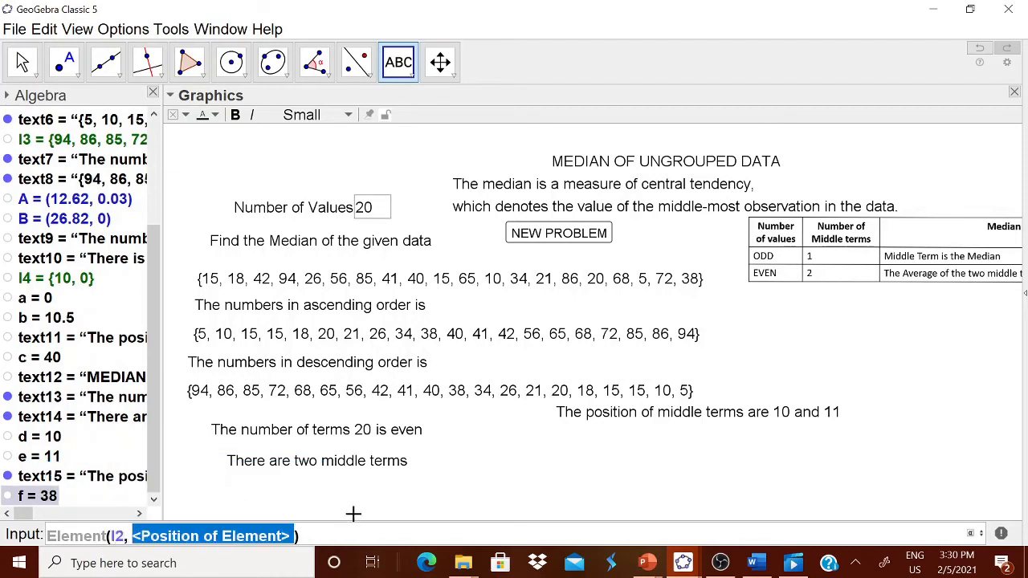
text(ement(l2, e)
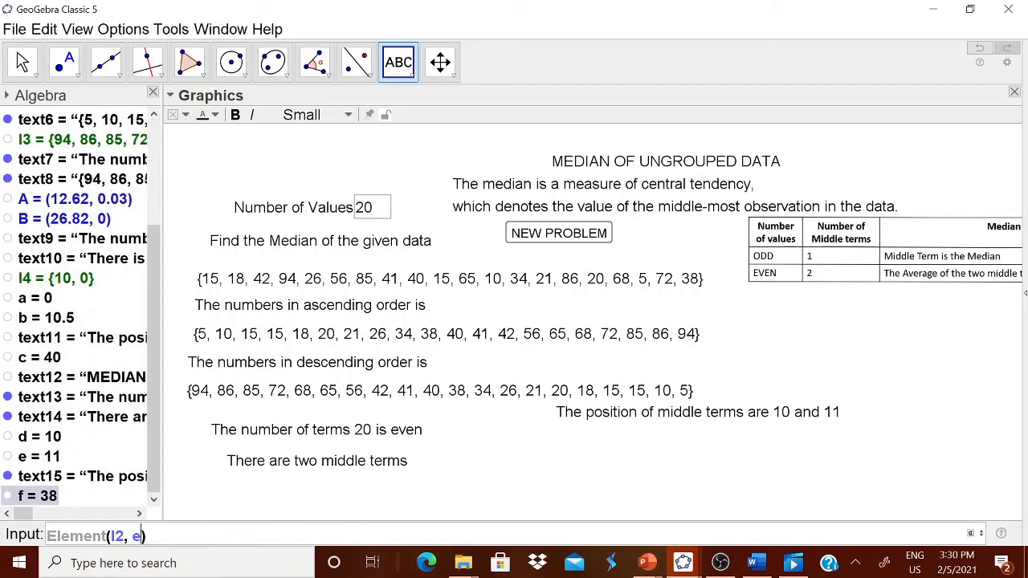
key(Return)
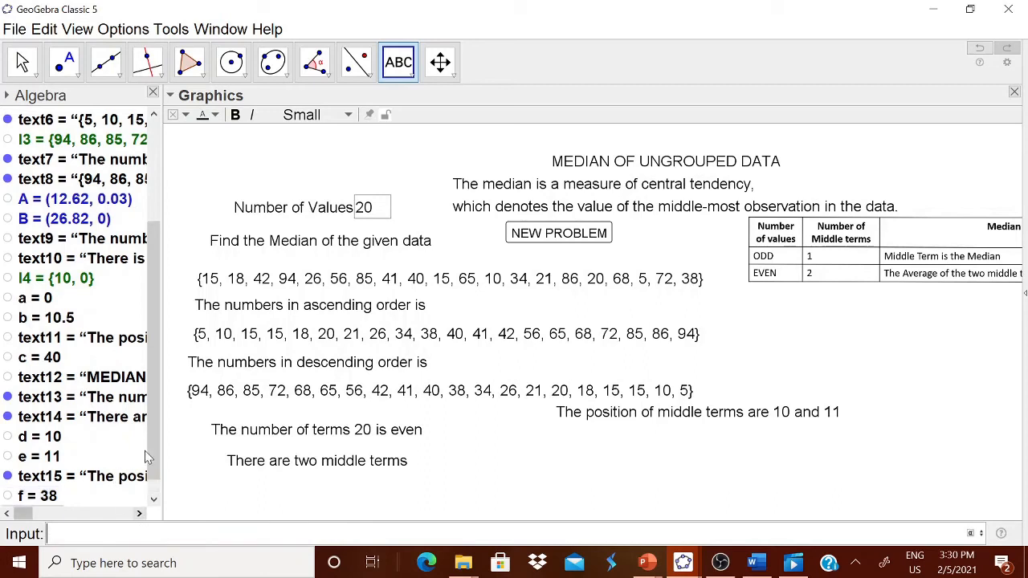
scroll(155, 466, down, 1)
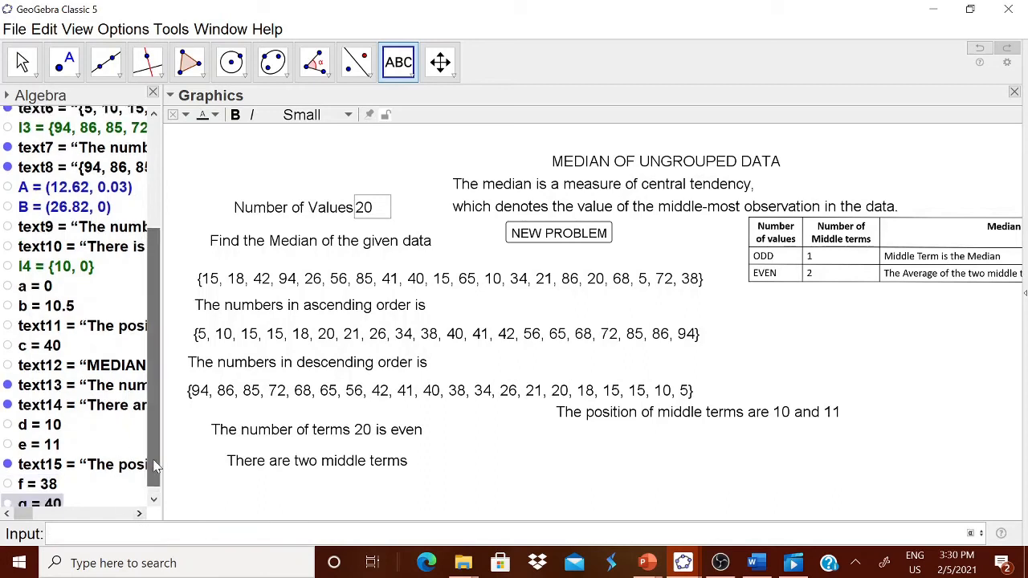
Step: Start a new text below the middle-position statement reading "The middle terms are "
click(412, 76)
click(413, 134)
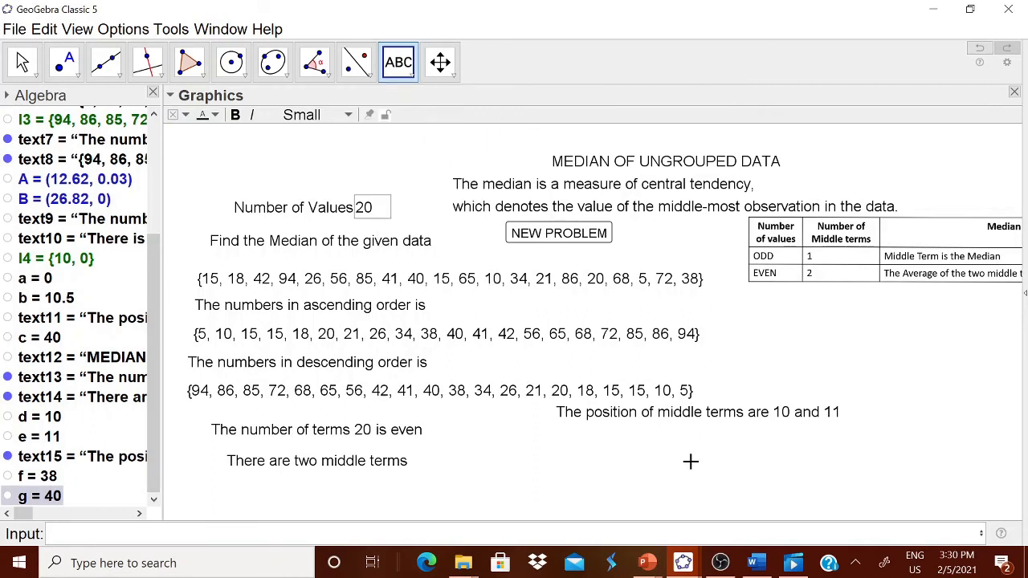
click(755, 460)
text(The midde)
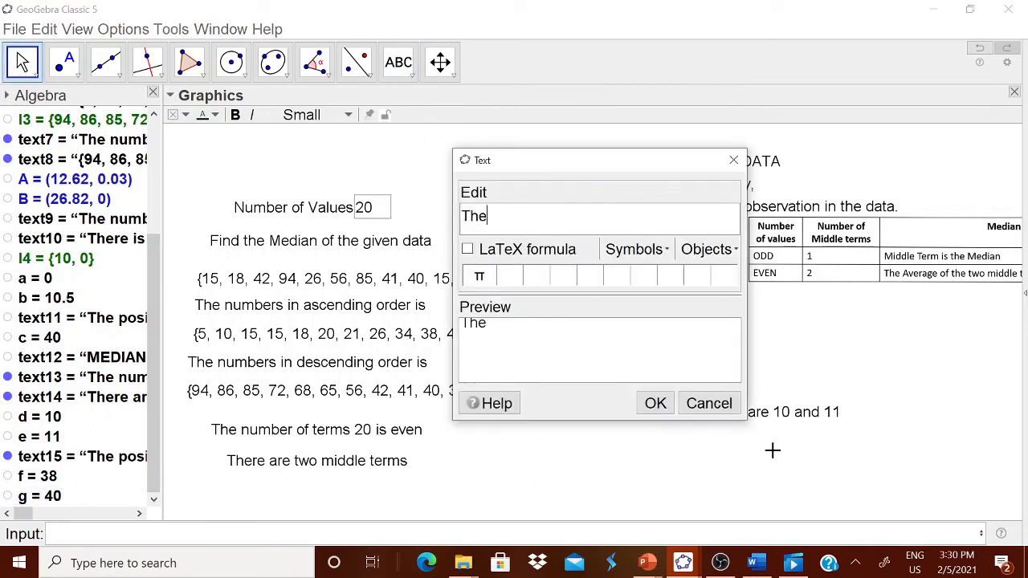
key(BackSpace)
key(BackSpace)
text(dle terms are)
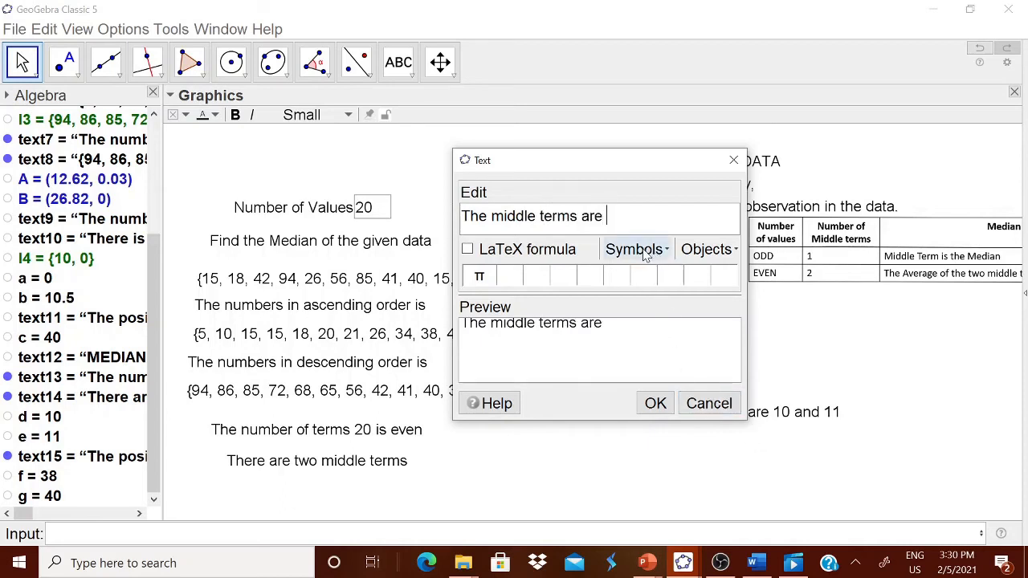
Step: Complete the text with the linked objects f and g joined by "and", create it, and place it below the position statement
click(705, 249)
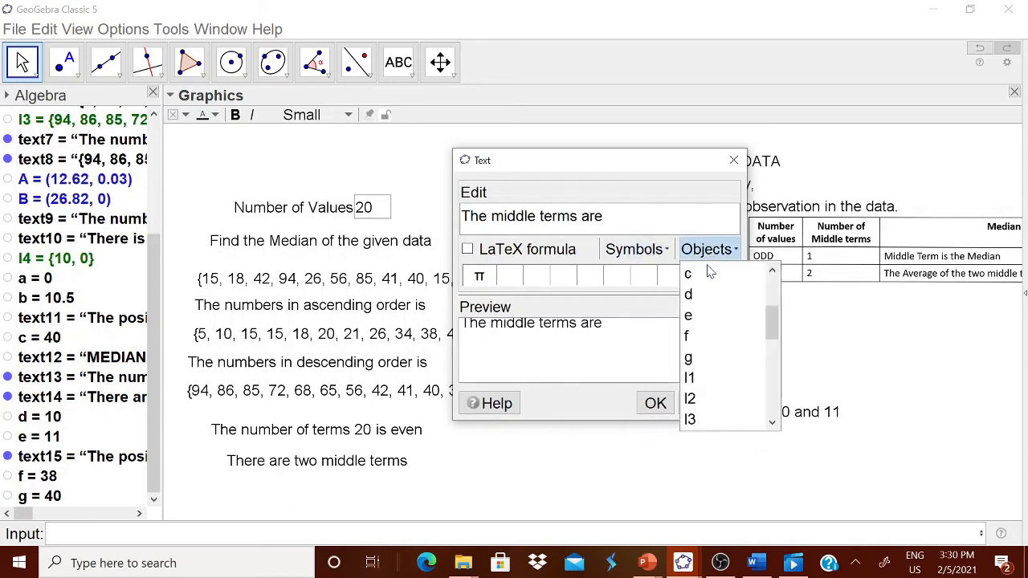
click(702, 338)
text(and)
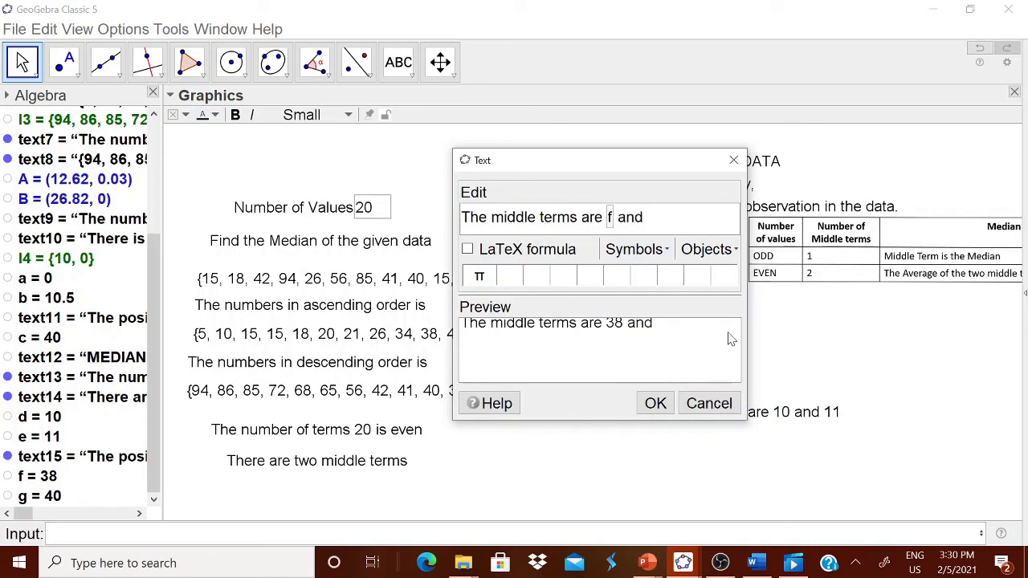
click(705, 249)
click(693, 359)
click(656, 403)
drag(746, 460, 645, 449)
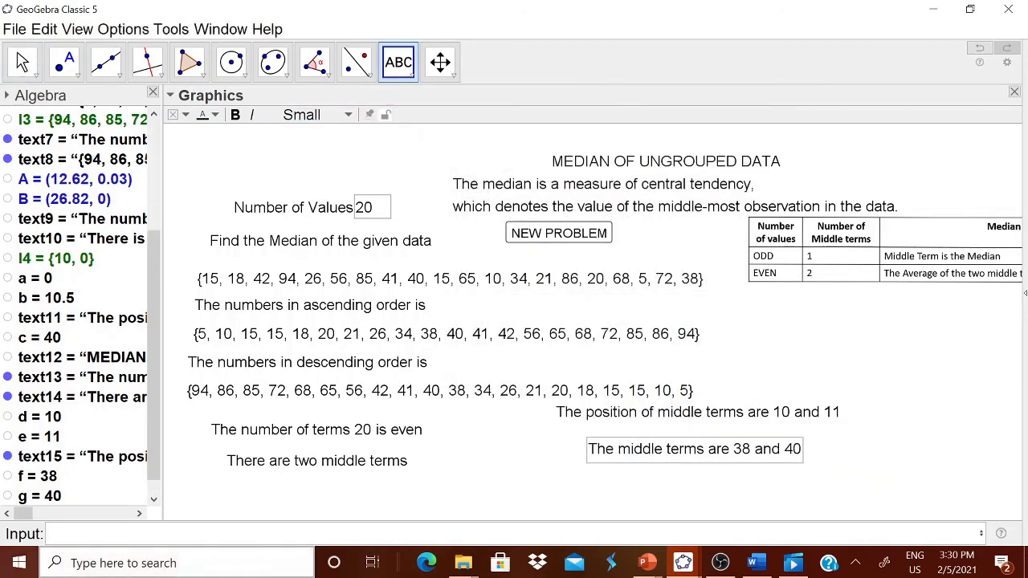
Step: Define the average of the two middle terms as (f+g)/2
text(()f)
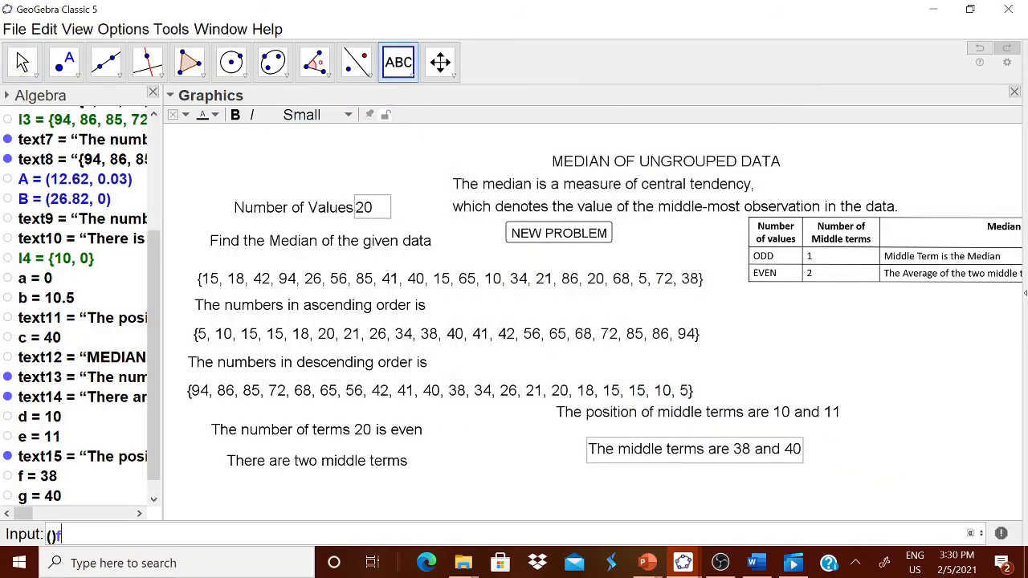
key(BackSpace)
key(BackSpace)
text(f+g)/)
key(Return)
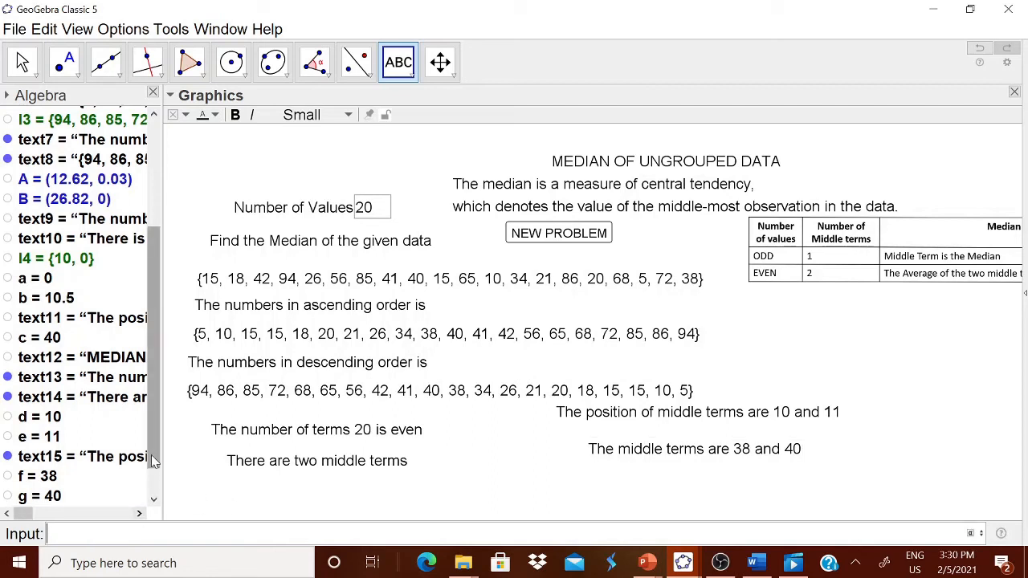
Step: Start a new text reading "Median =" with LaTeX formula enabled and append a fraction template
click(412, 72)
click(426, 134)
click(534, 436)
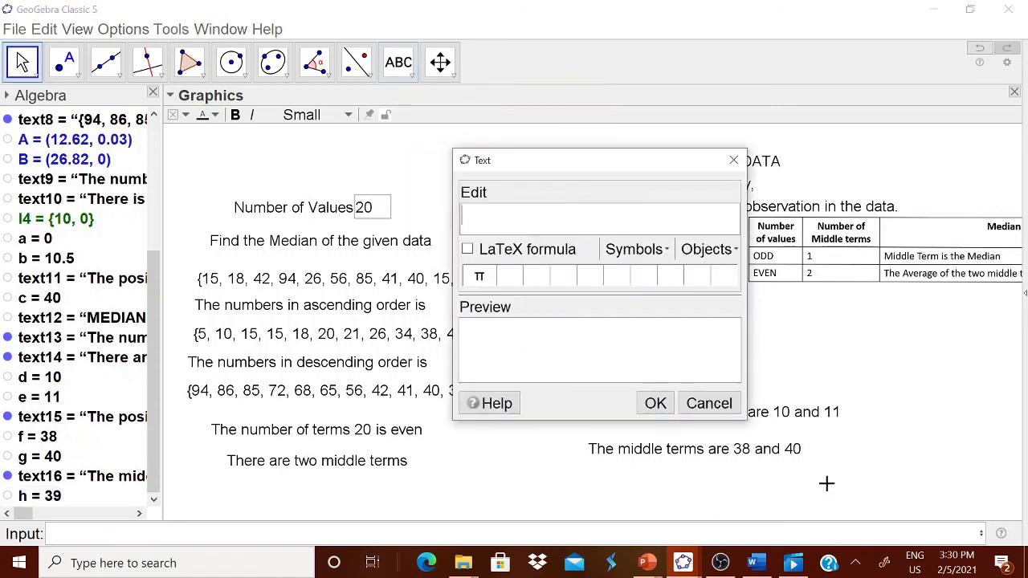
text(Mera)
key(BackSpace)
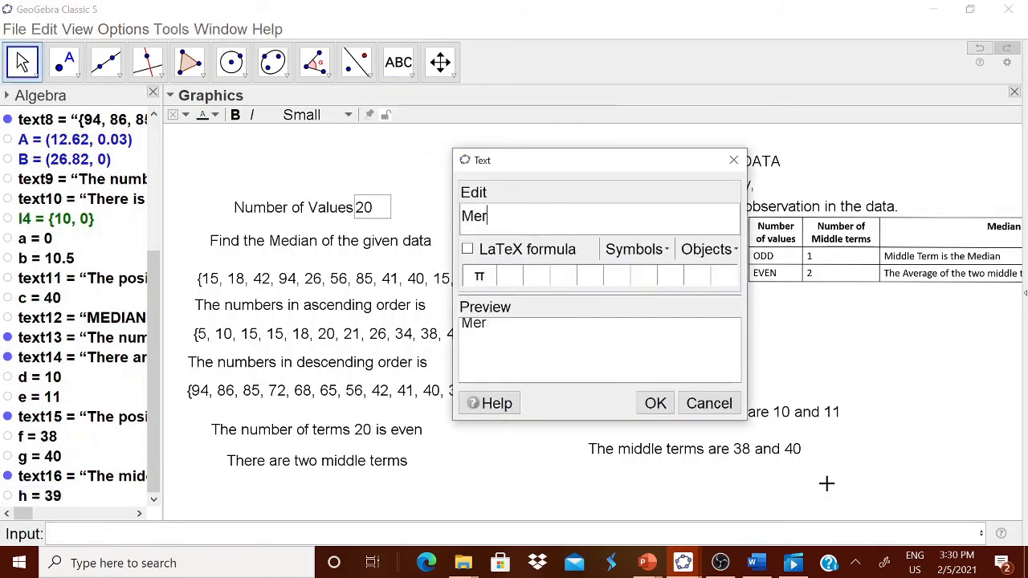
text(dian =)
click(478, 256)
click(506, 254)
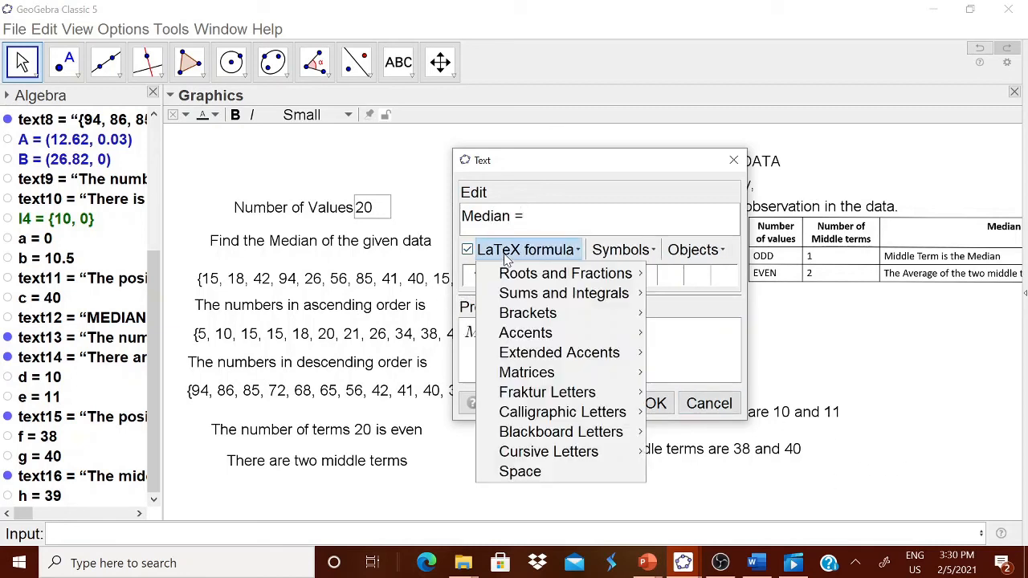
mouse_move(530, 277)
click(653, 284)
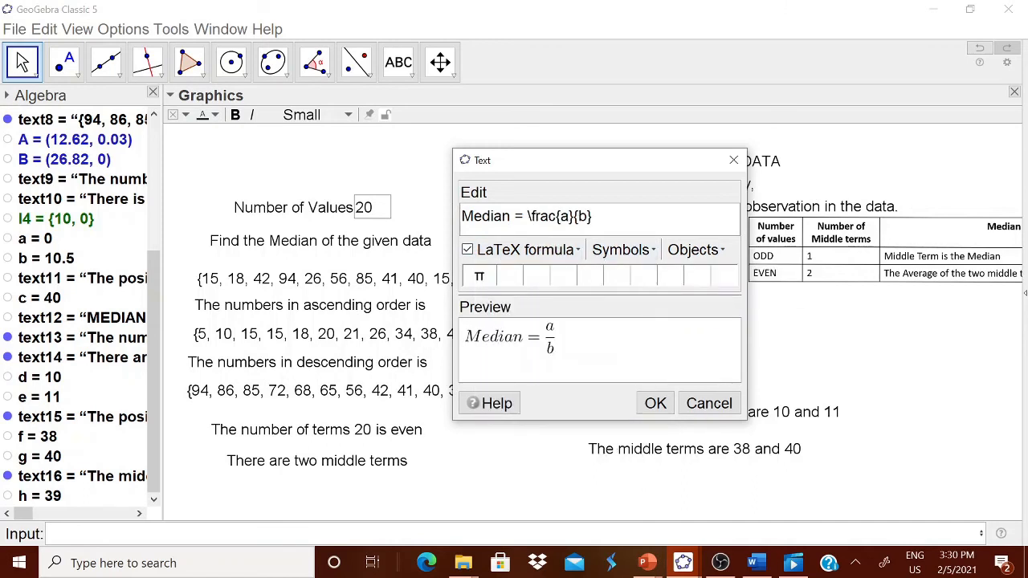
Step: Replace the fraction's numerator with the linked objects f and g joined by a plus sign
key(BackSpace)
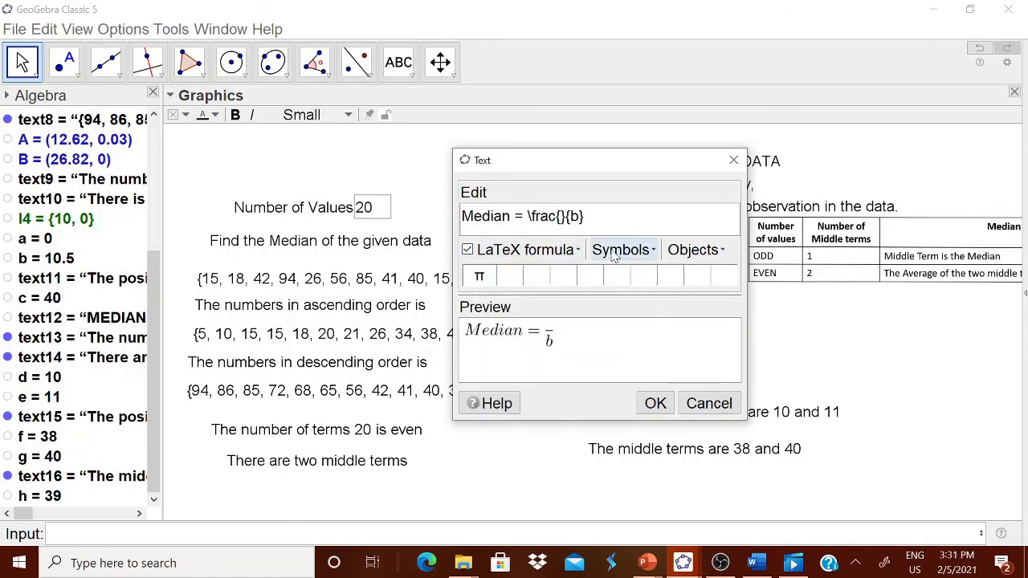
click(695, 250)
click(687, 337)
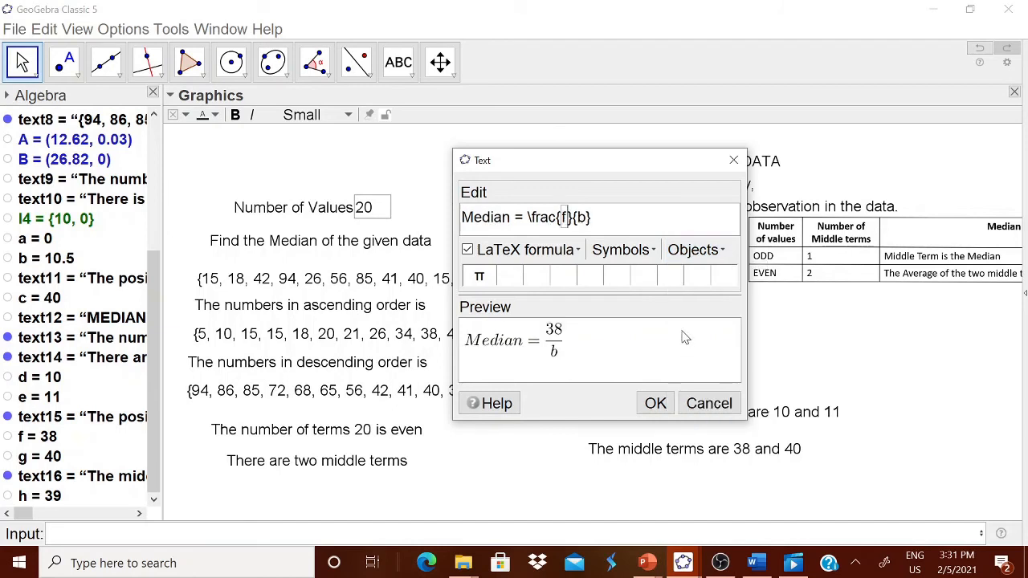
text(+)
click(692, 254)
click(683, 357)
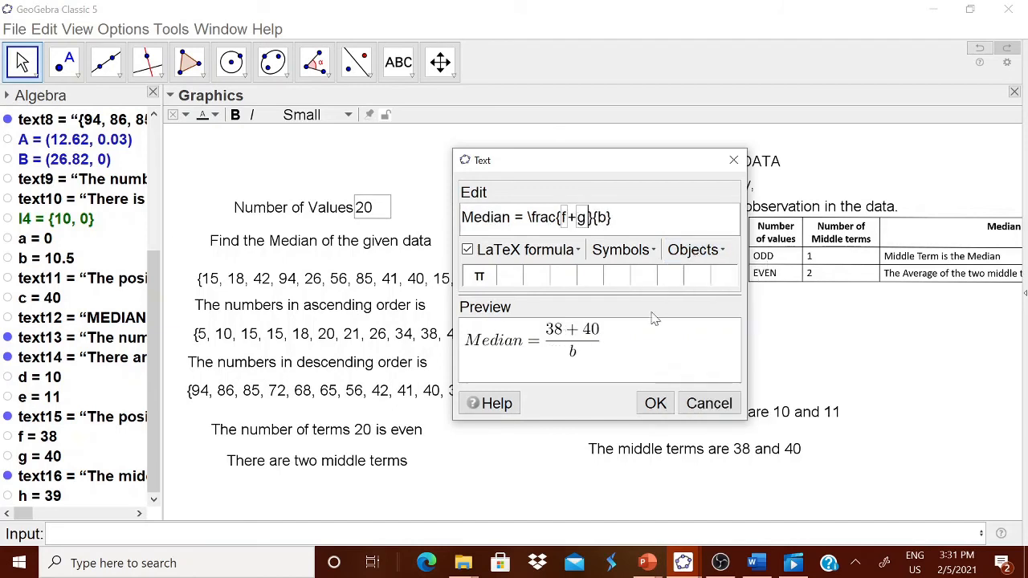
Step: Set the denominator to 2, append "=" and the linked object h, create the text, and place it below the middle-terms statement
key(shift+Left)
text(2} =)
click(696, 250)
click(684, 376)
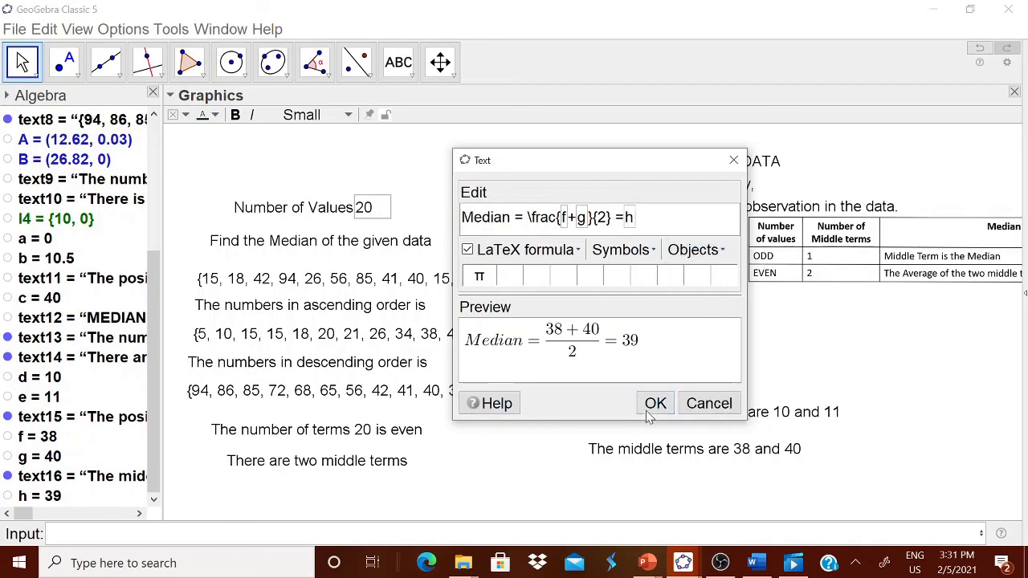
click(652, 403)
drag(572, 470, 654, 495)
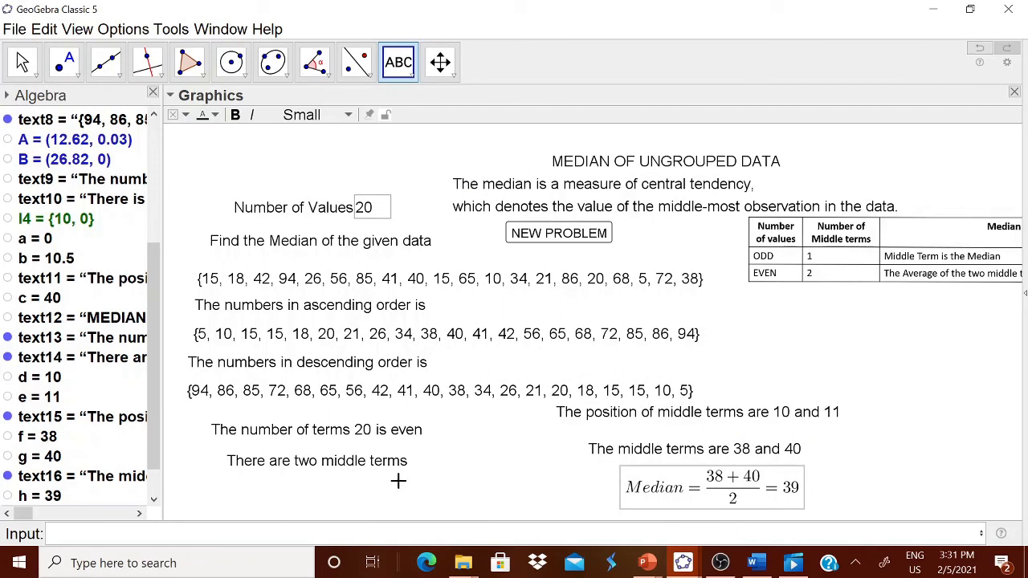
Step: Set the even-number statement's condition to show to a=0 and copy that condition
right_click(363, 437)
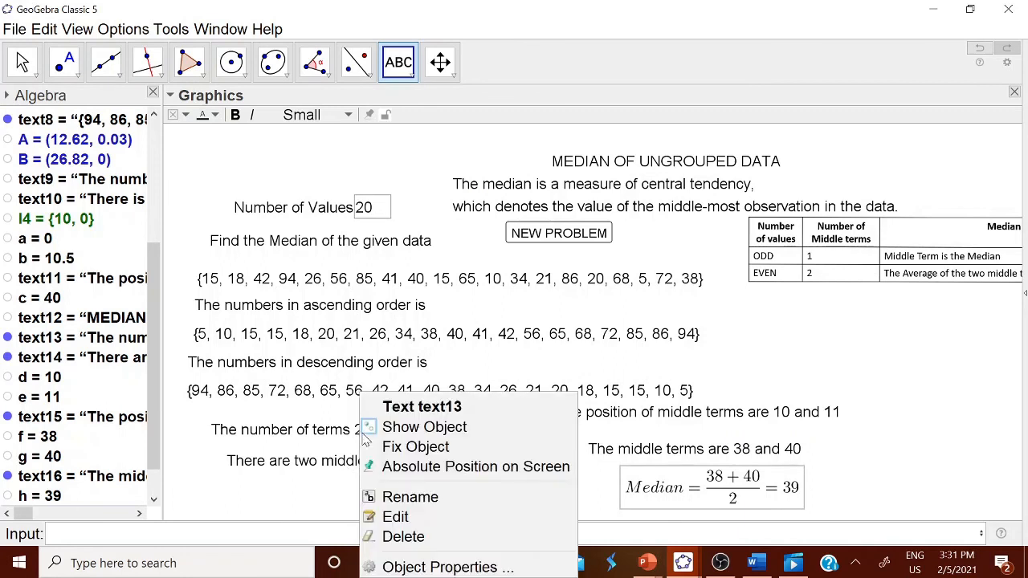
click(412, 567)
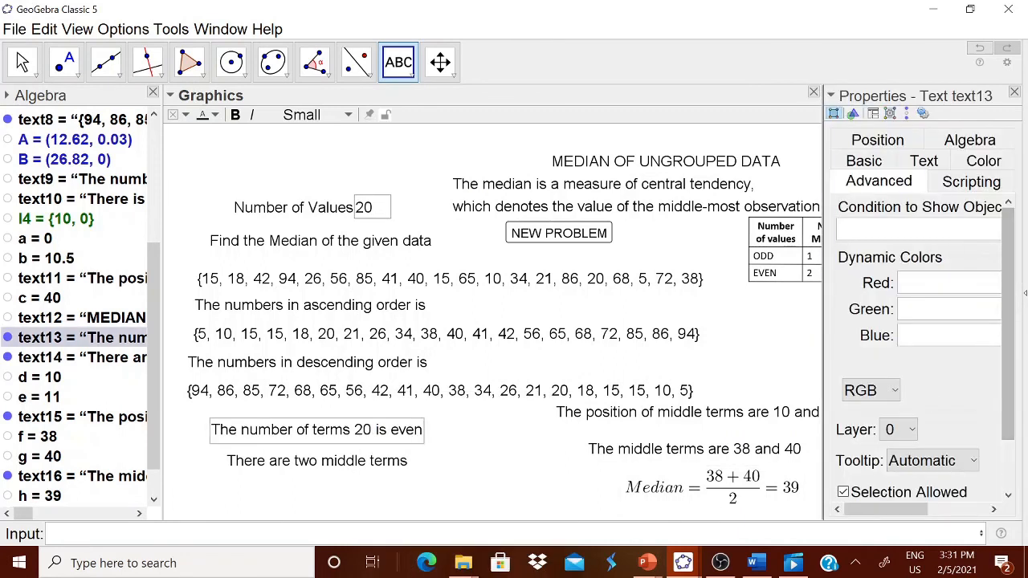
text(a=0)
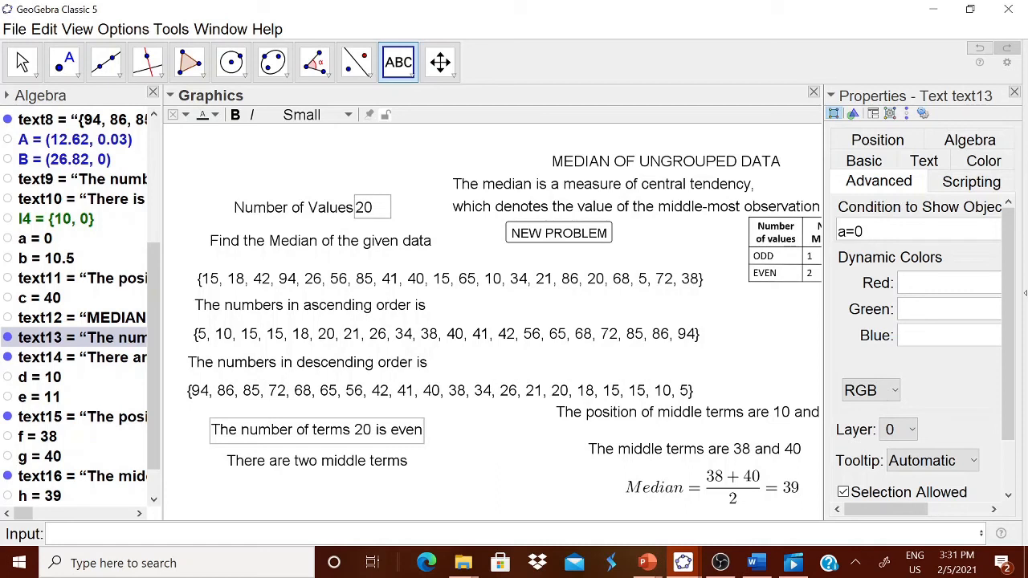
key(Return)
drag(876, 231, 831, 239)
key(ctrl+c)
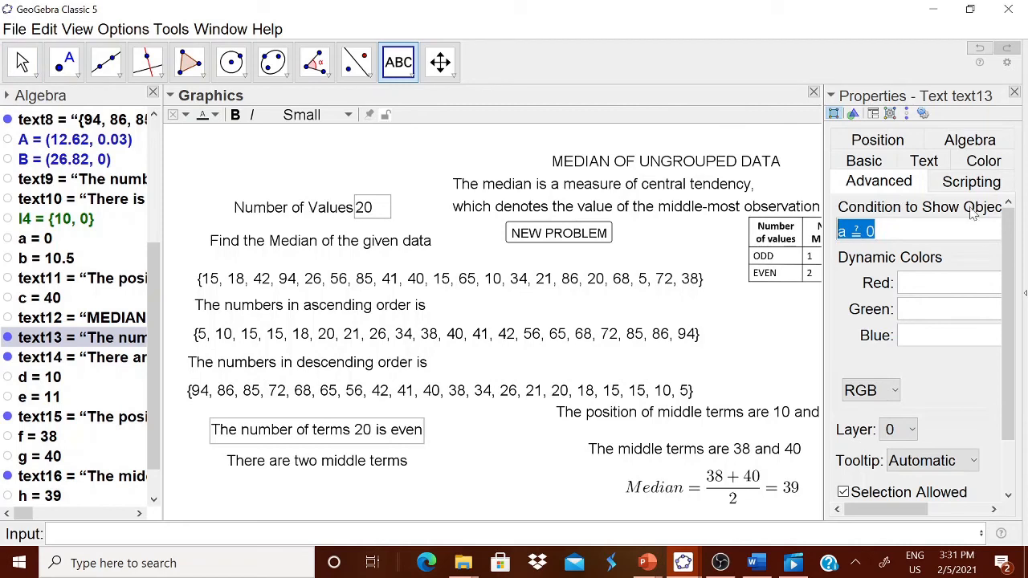
click(1015, 92)
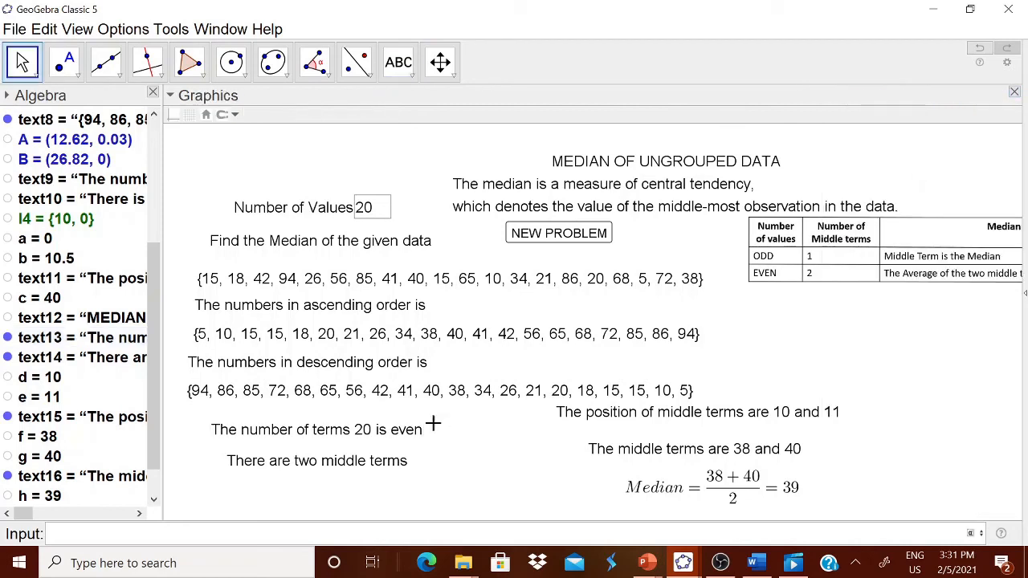
Step: Apply the copied condition a=0 to the visibility of the text "There are two middle terms"
right_click(321, 462)
click(379, 567)
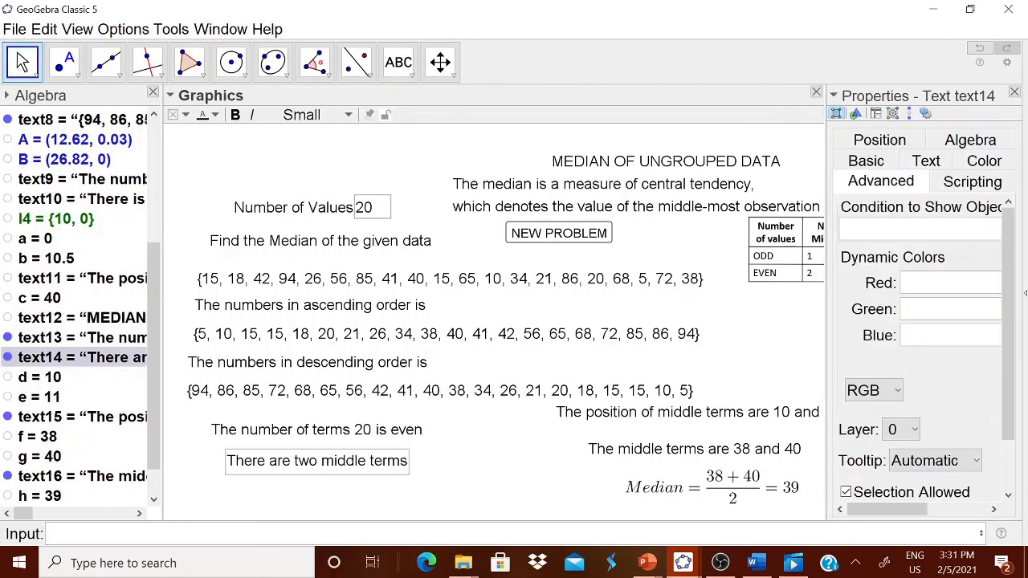
key(ctrl+v)
key(Return)
click(1015, 93)
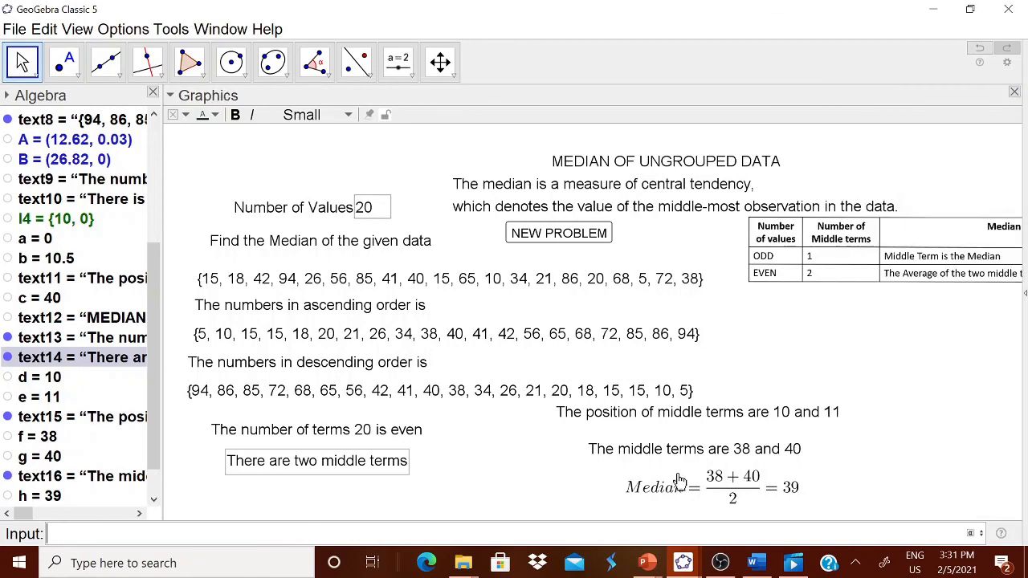
Step: Set the visibility condition of the text giving the positions of the two middle terms to a=0
right_click(692, 428)
click(731, 563)
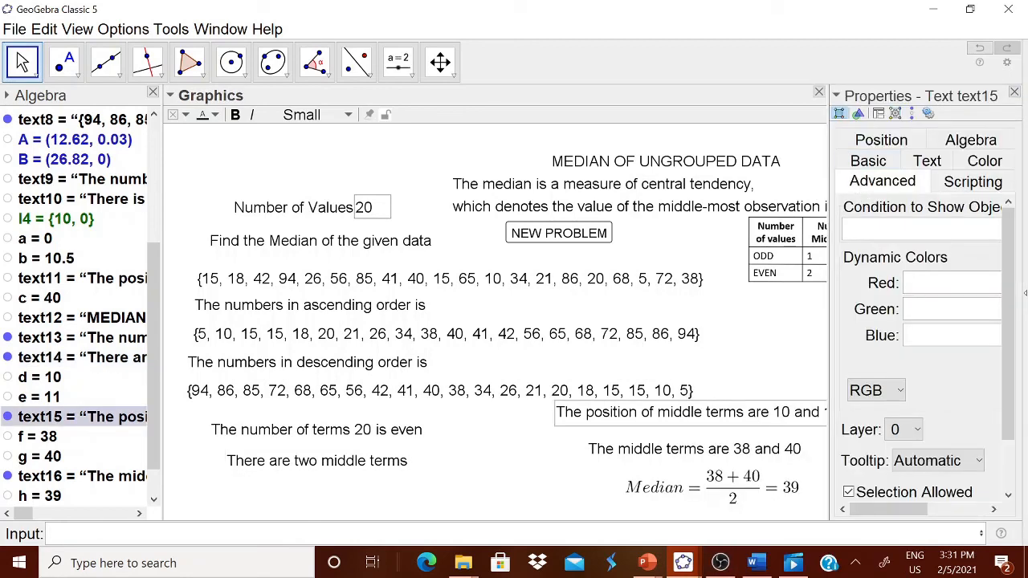
text(1)
key(BackSpace)
text(a=0)
key(Return)
click(1015, 92)
Step: Set the condition to show the "The middle terms are" text to a==0
right_click(662, 458)
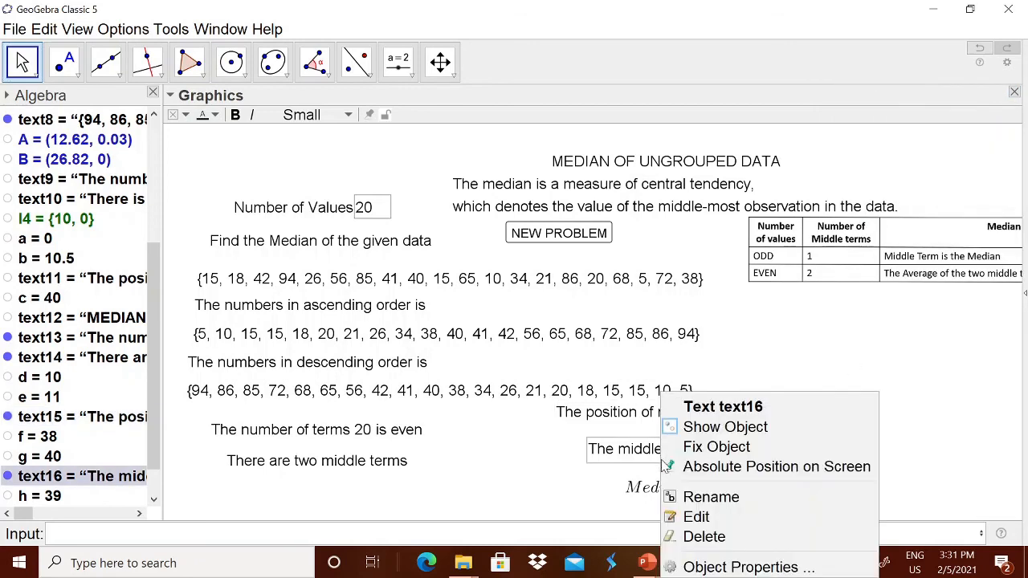
click(708, 567)
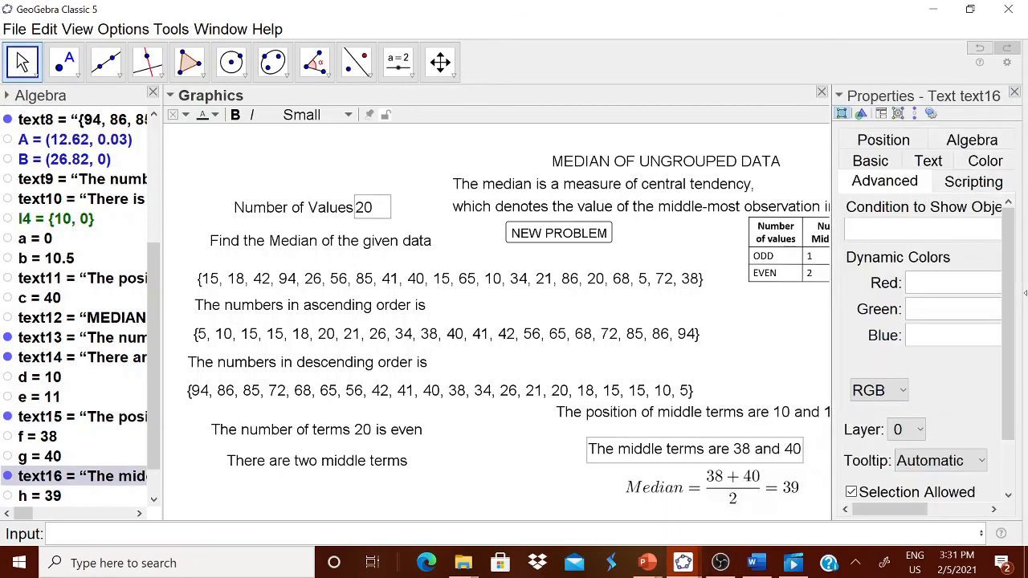
text(a==0)
click(1015, 92)
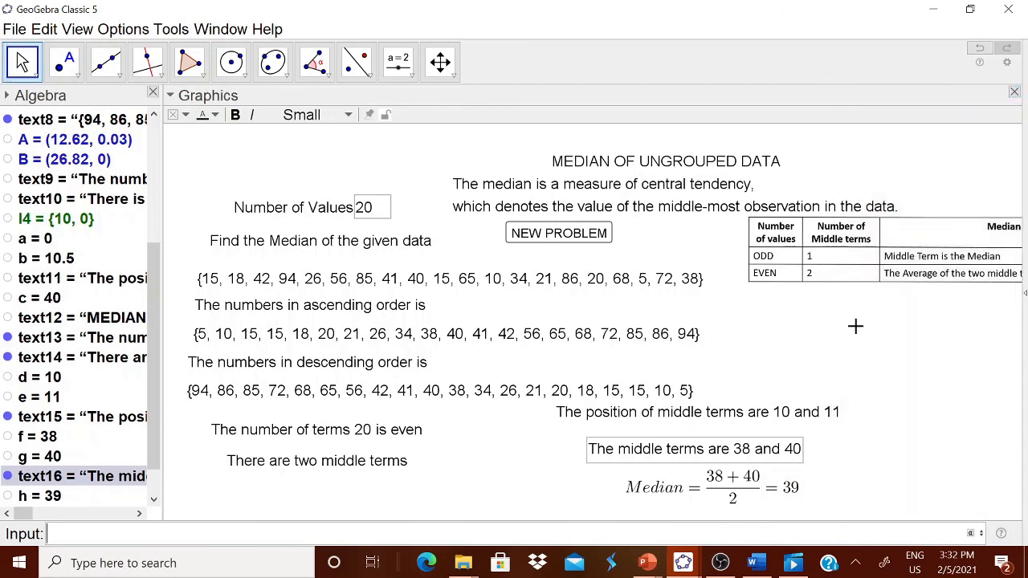
Step: Set the condition to show the Median fraction formula text to a==0
right_click(710, 503)
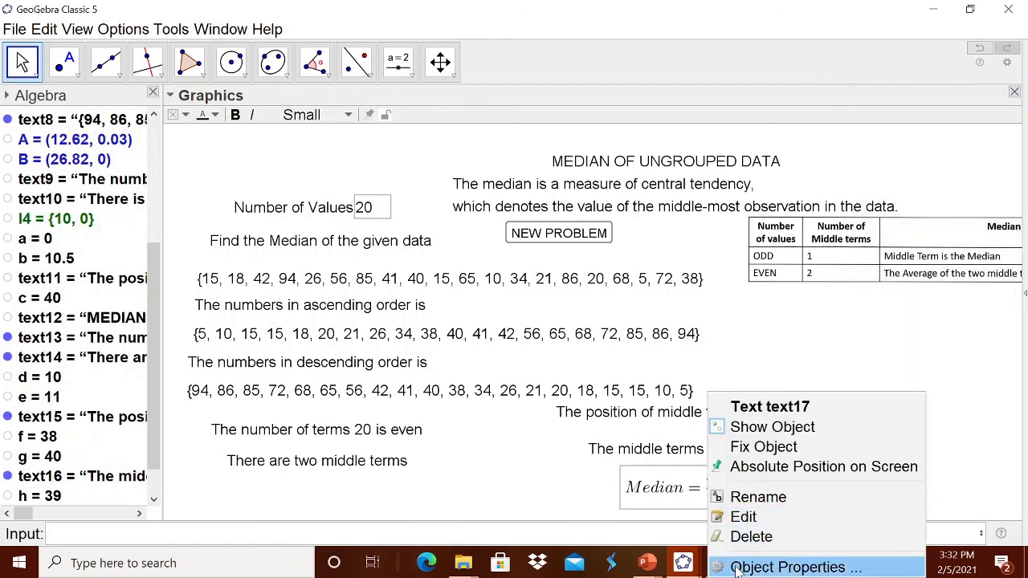
click(736, 569)
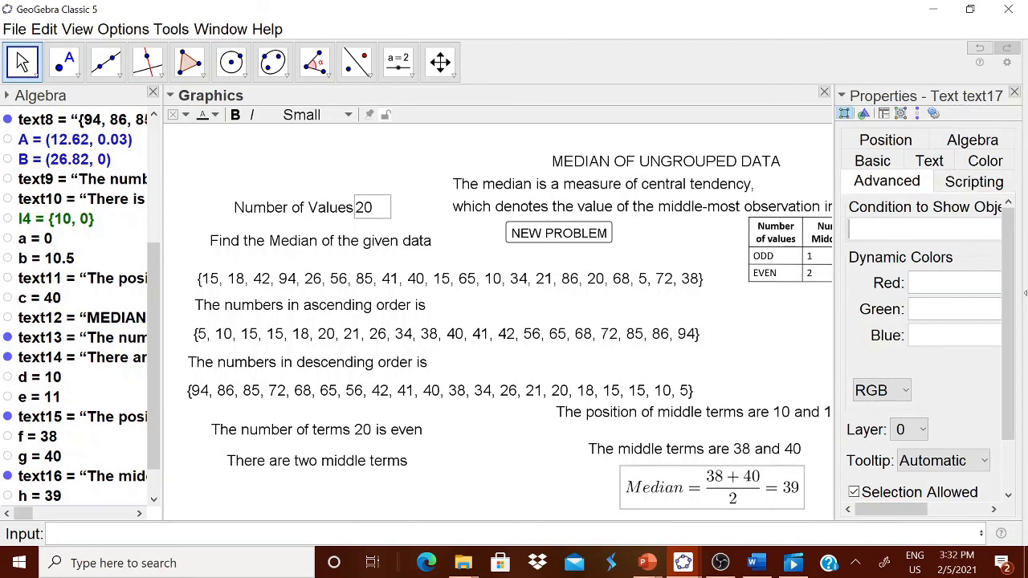
text(a)
text(=)
text(=0)
key(Return)
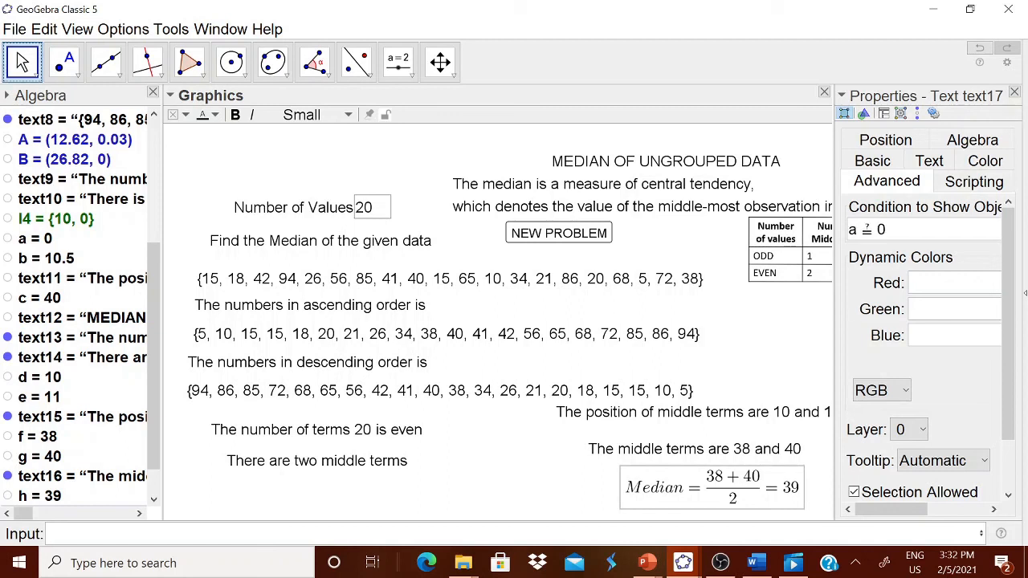
click(1015, 93)
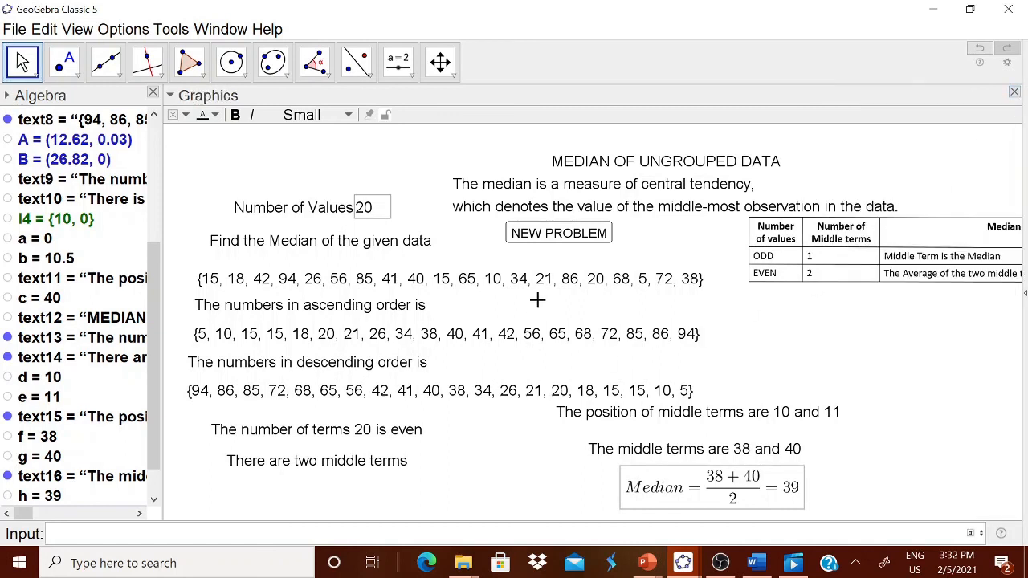
Step: Start a new problem and test the conditional texts with the number of values set to 15 and to 14
click(559, 241)
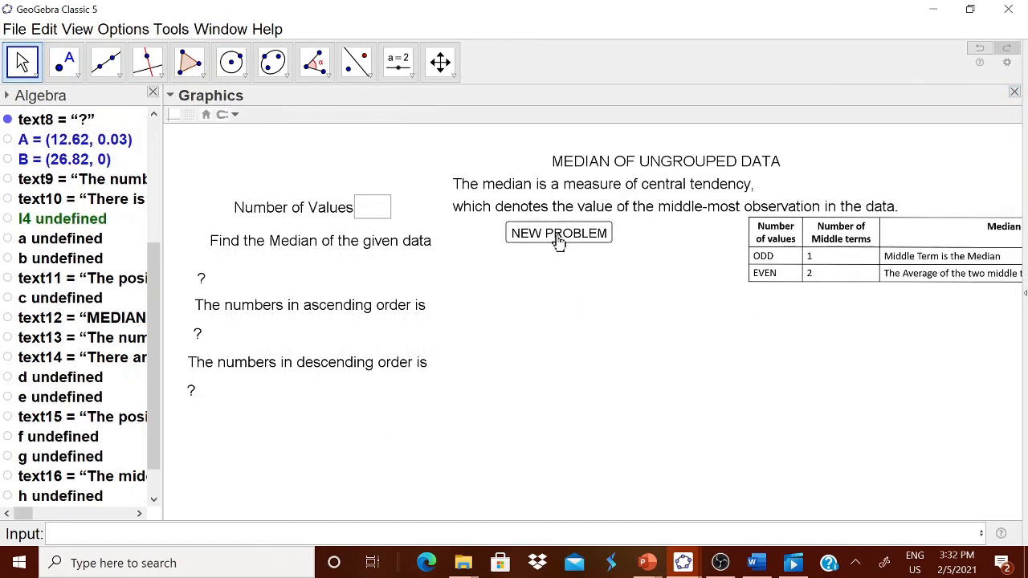
click(371, 210)
text(15)
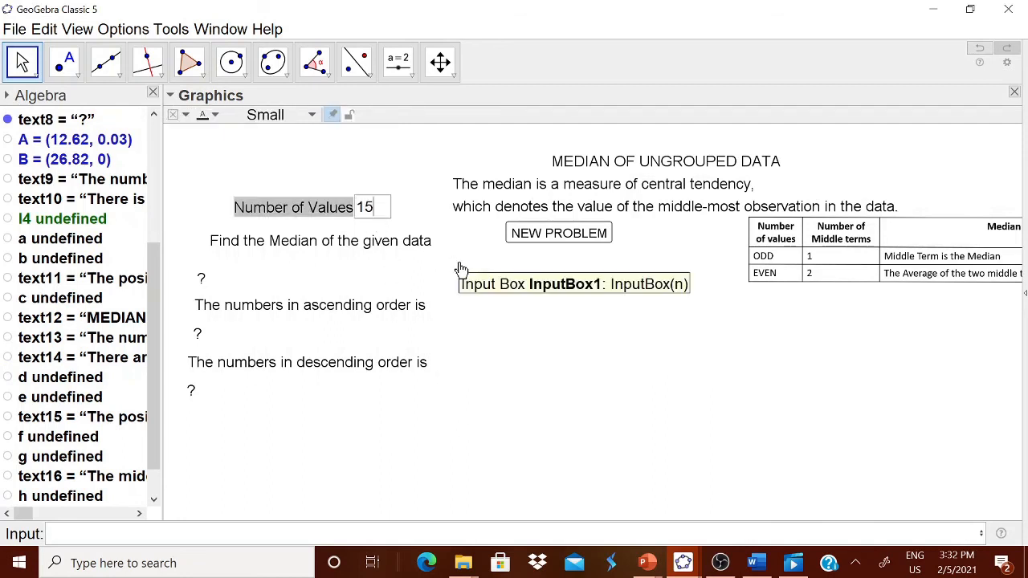
key(Return)
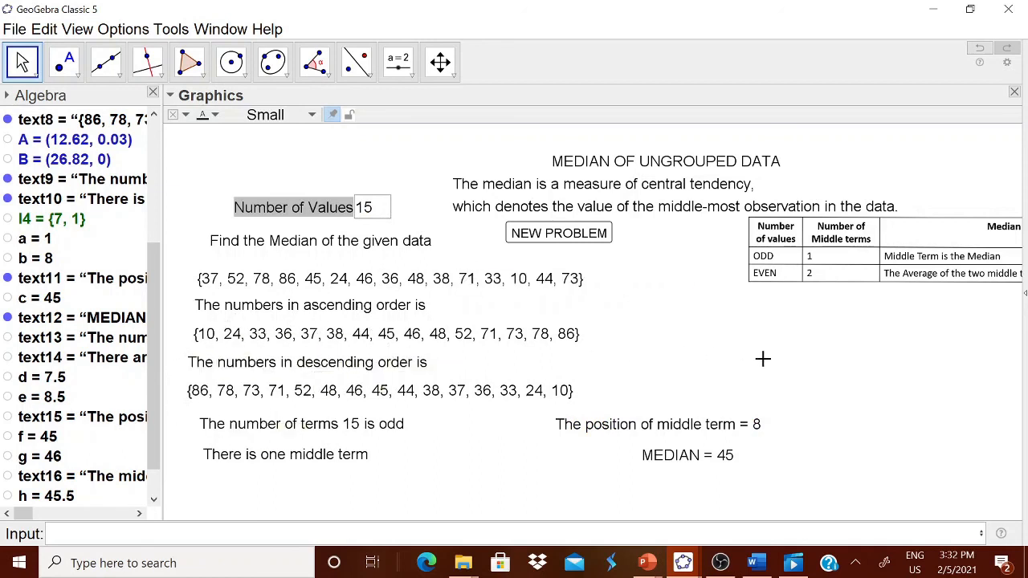
drag(379, 210, 359, 216)
text(14)
key(Return)
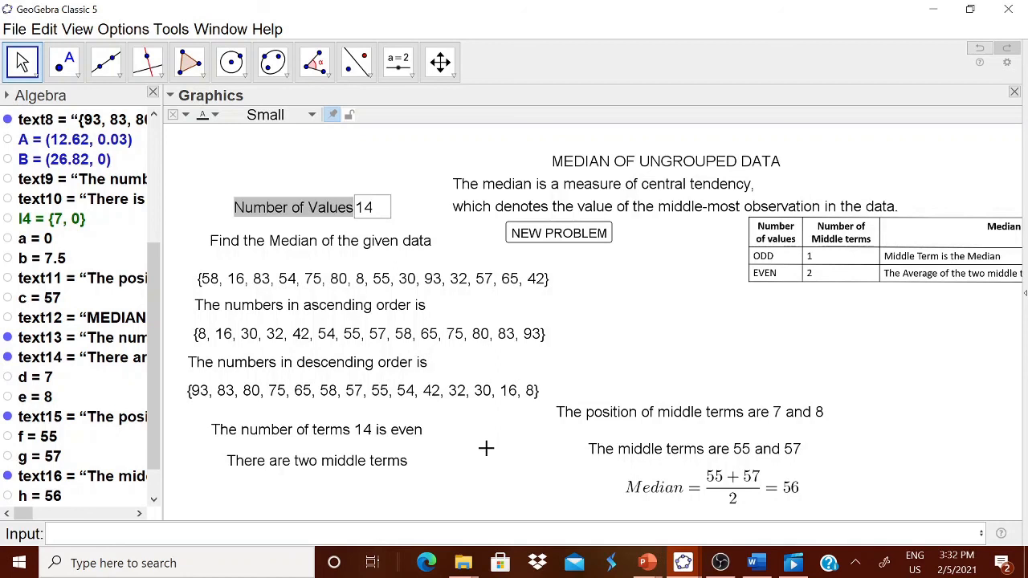
Step: Reset the worksheet with a new problem and set the number of values to 25
click(564, 235)
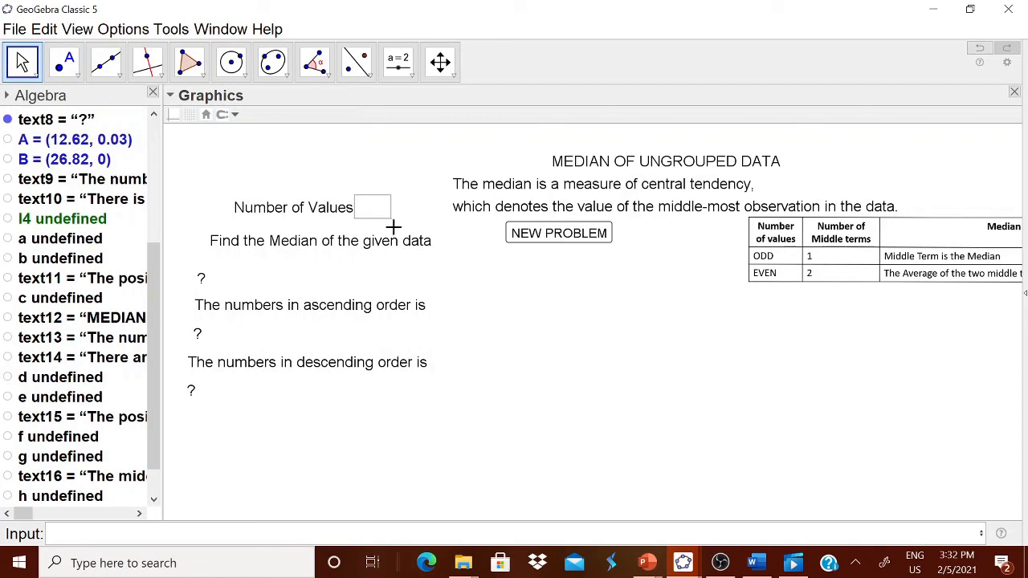
click(367, 209)
text(2)
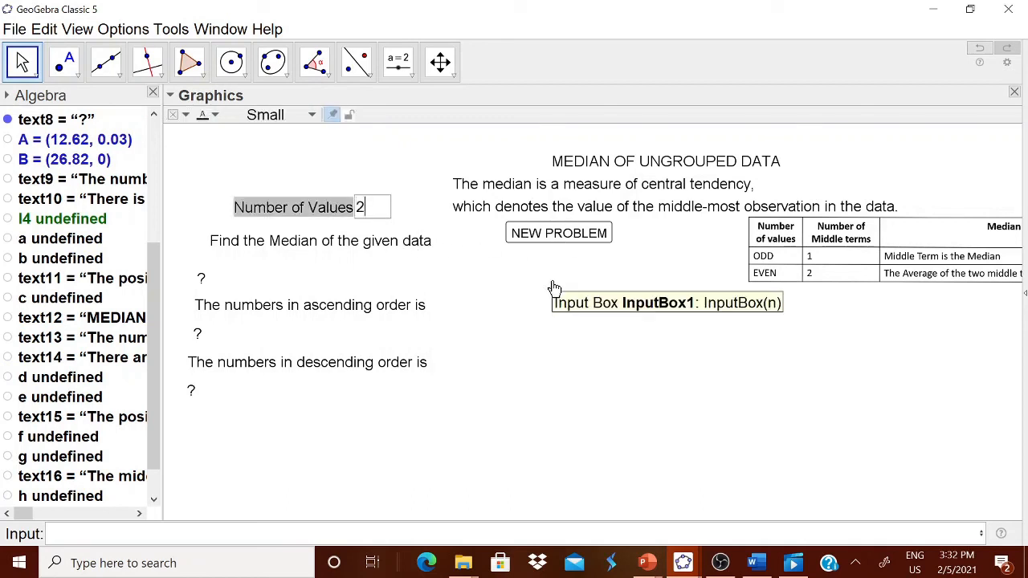
text(5)
key(Return)
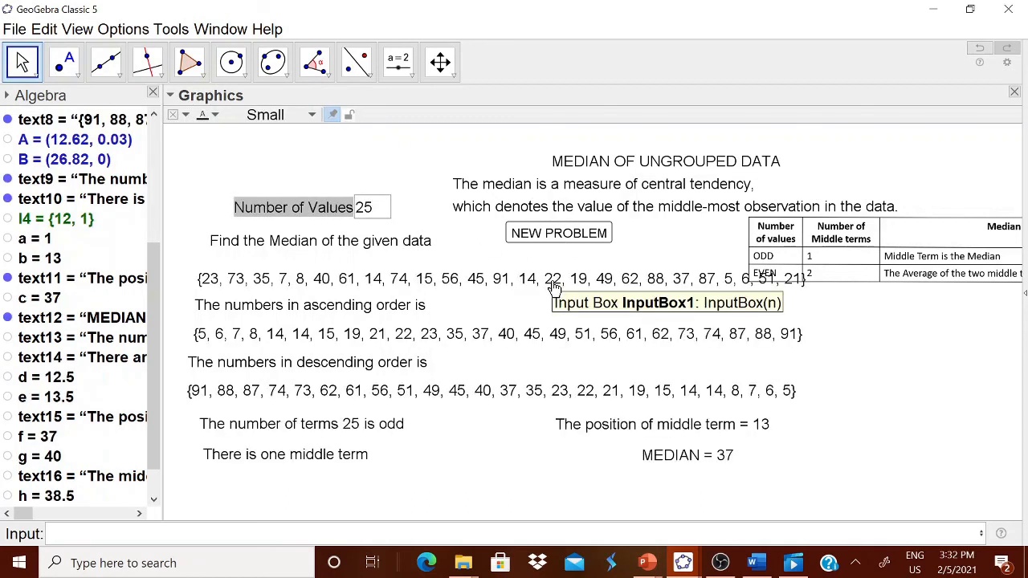
Step: Show the construction Navigation Bar for the Graphics view
right_click(860, 444)
click(592, 478)
right_click(838, 433)
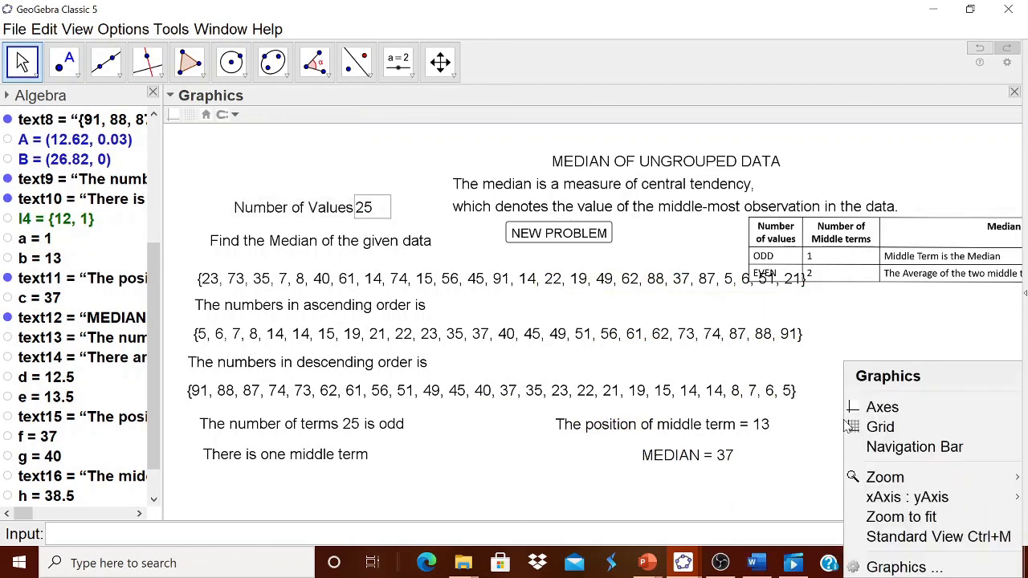
click(872, 450)
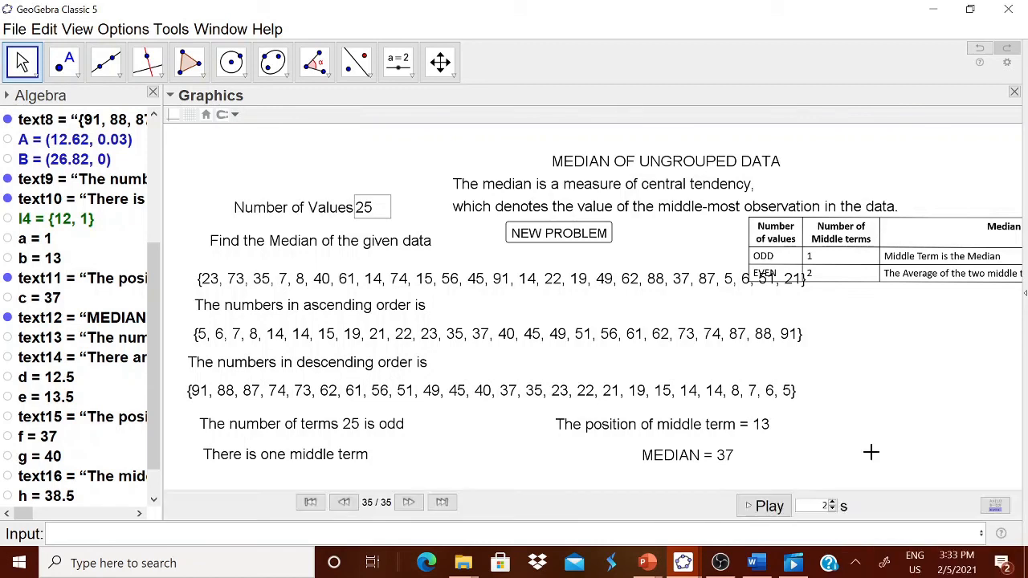
Step: Rewind the construction to its beginning and step forward to step 26, reviewing the order in which the worksheet elements appear
click(312, 502)
click(405, 502)
click(405, 502)
click(405, 502)
click(405, 502)
click(405, 502)
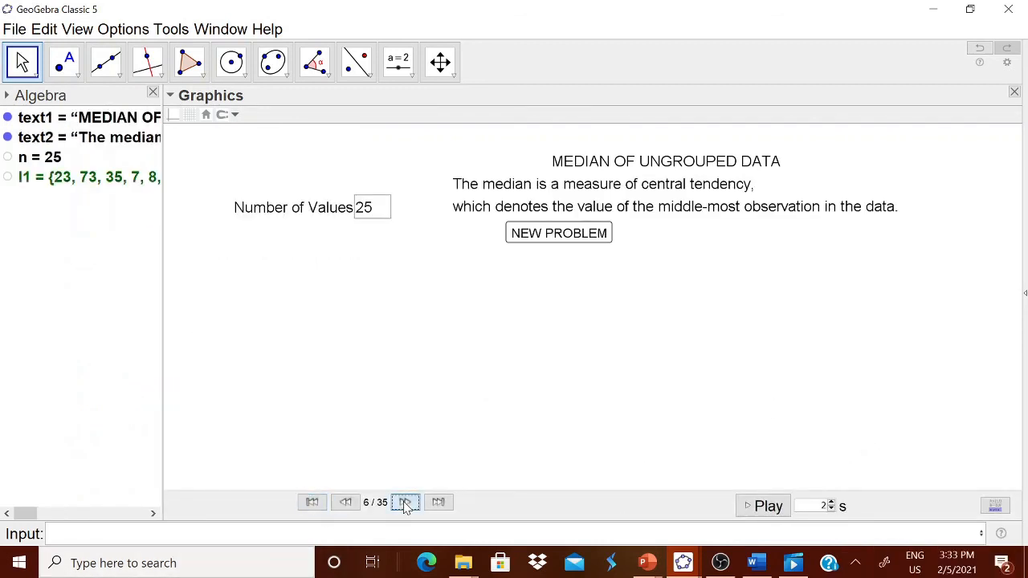
click(405, 502)
click(405, 502)
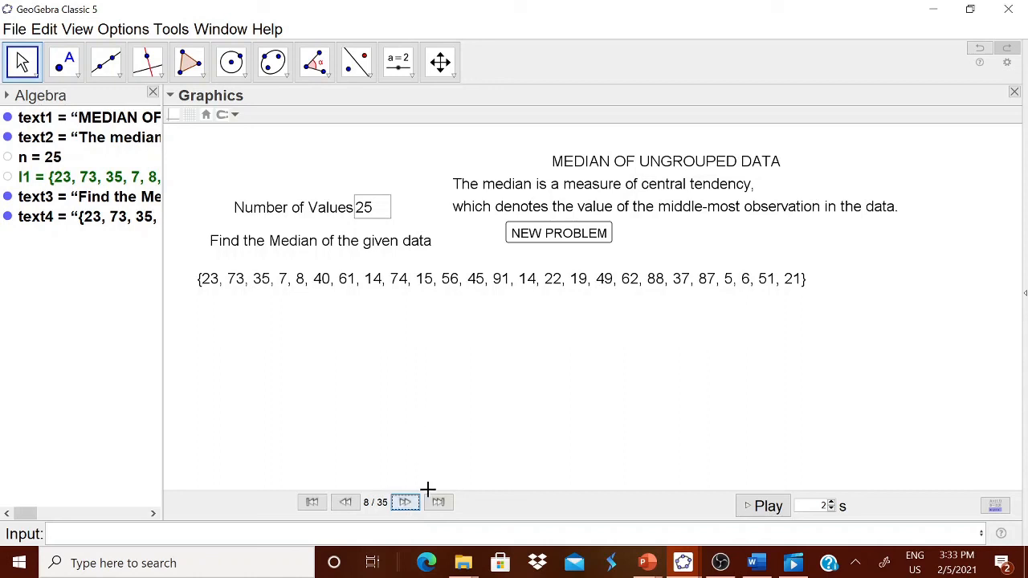
click(407, 505)
click(407, 504)
click(407, 504)
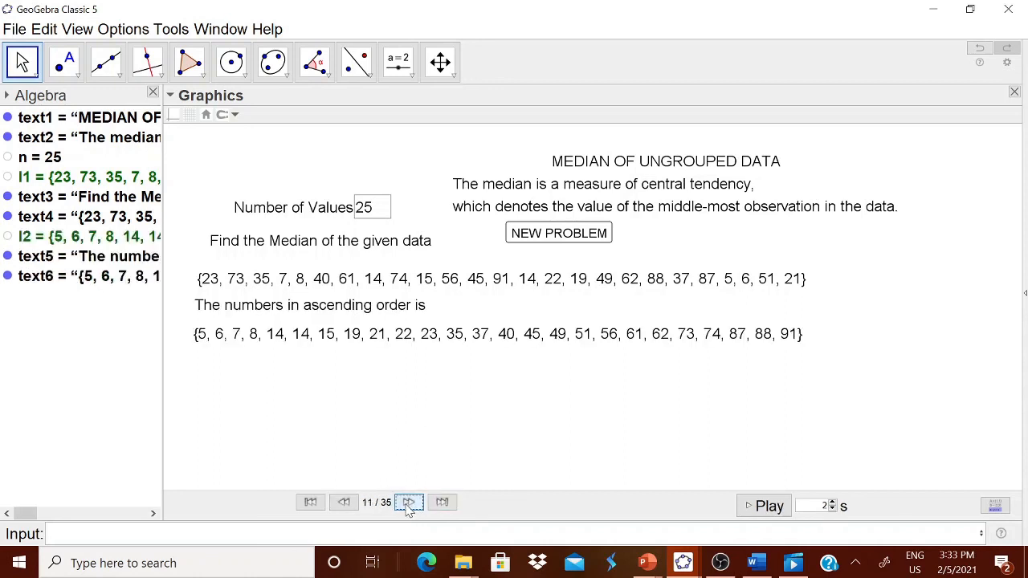
click(407, 504)
click(408, 503)
click(408, 504)
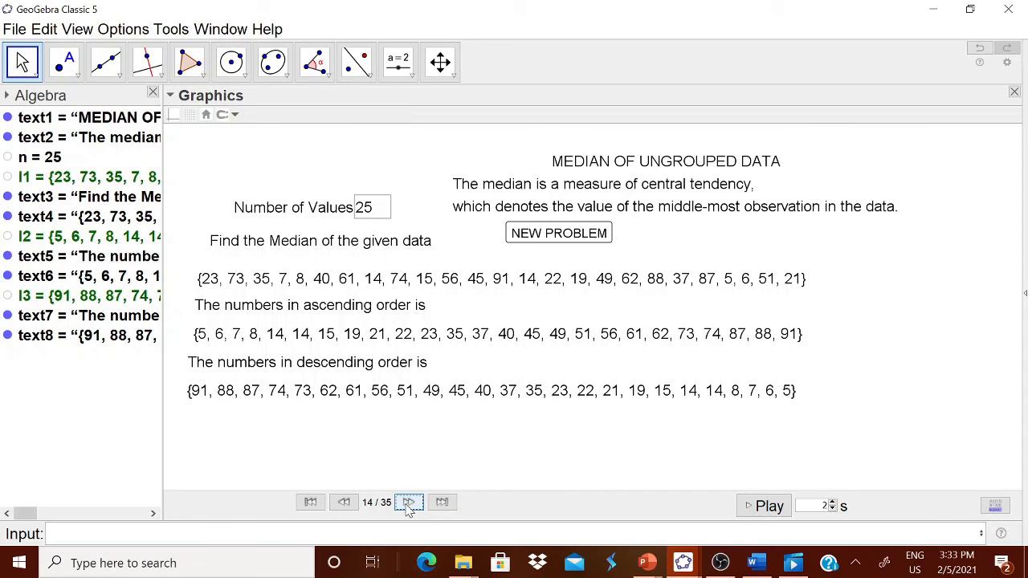
click(408, 504)
click(409, 503)
click(408, 503)
click(408, 504)
click(408, 503)
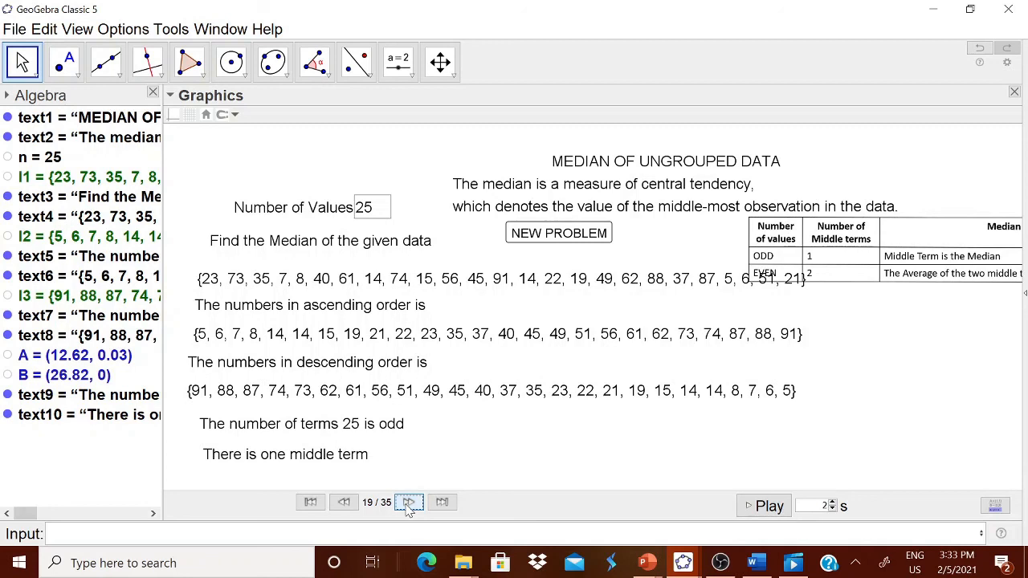
click(408, 503)
click(408, 503)
click(408, 504)
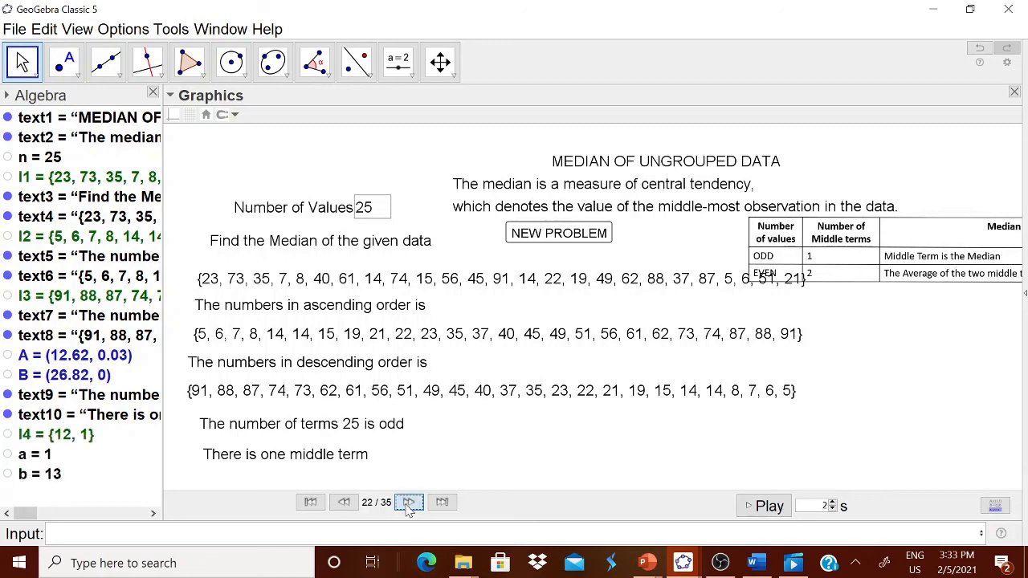
click(408, 504)
click(408, 503)
click(408, 503)
click(408, 504)
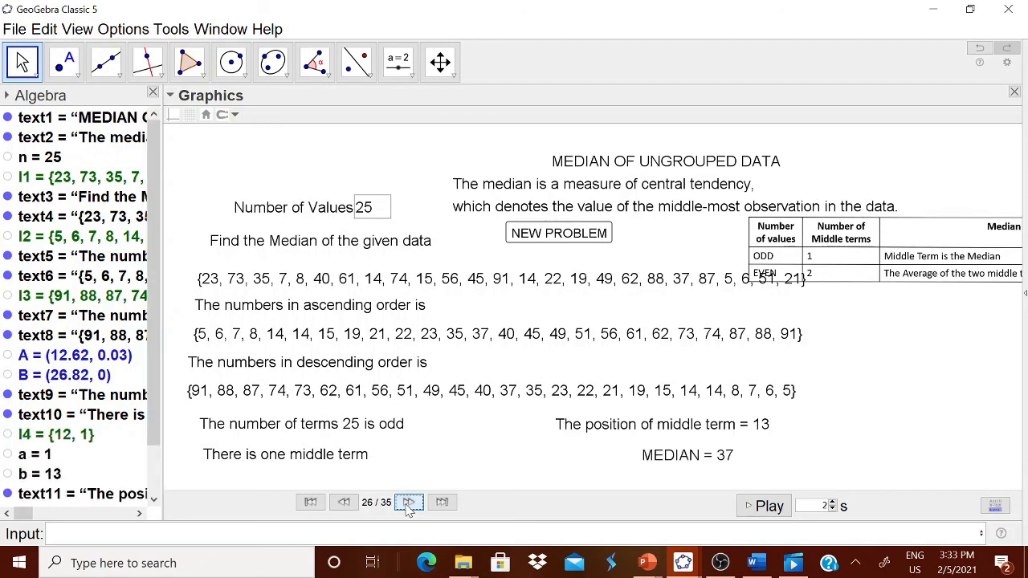